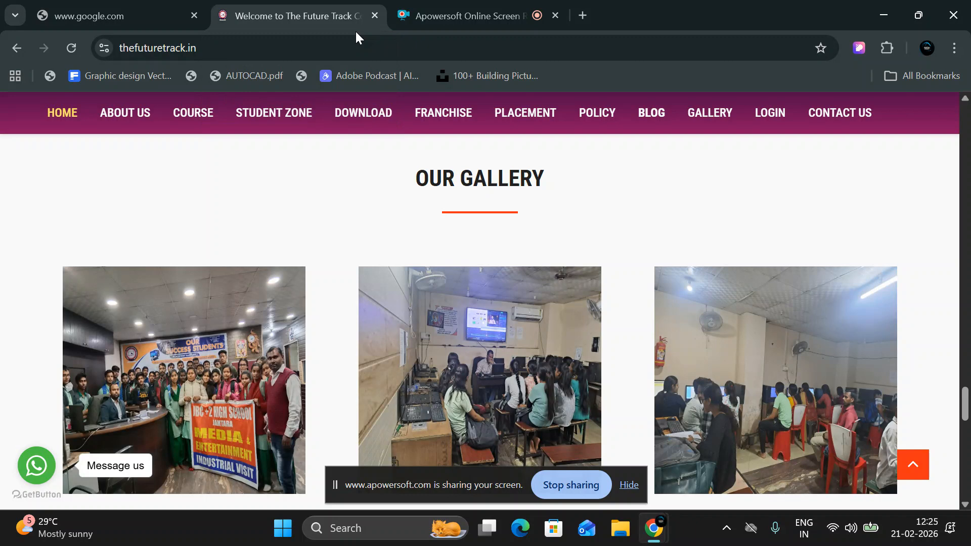
# Switch to the Apowersoft recorder tab and open a fresh browser tab beside it.
pyautogui.click(431, 8)
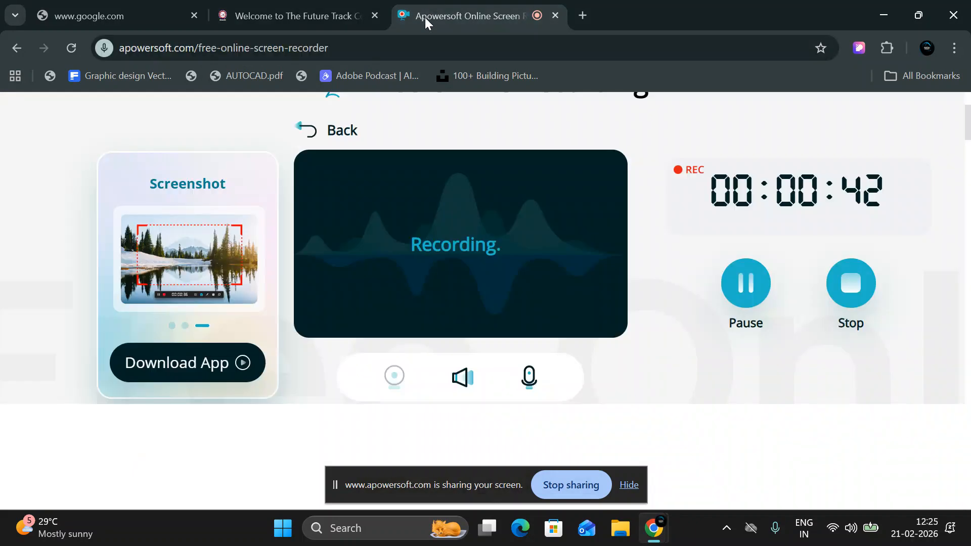
pyautogui.click(584, 15)
# Load the Hostinger website and go into the account's hPanel through My account.
pyautogui.write('c')
pyautogui.press('BackSpace')
pyautogui.press('BackSpace')
pyautogui.write('ho')
pyautogui.press('Return')
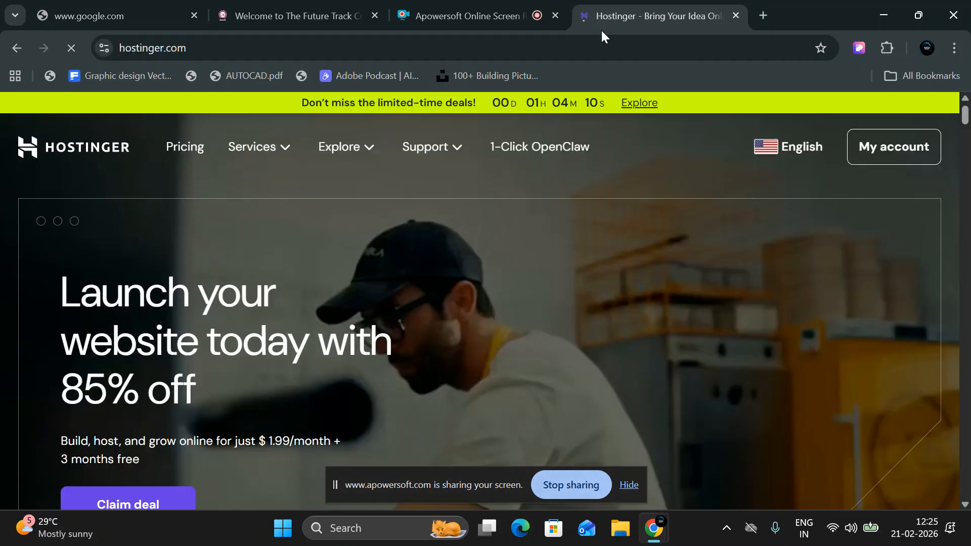
pyautogui.click(894, 164)
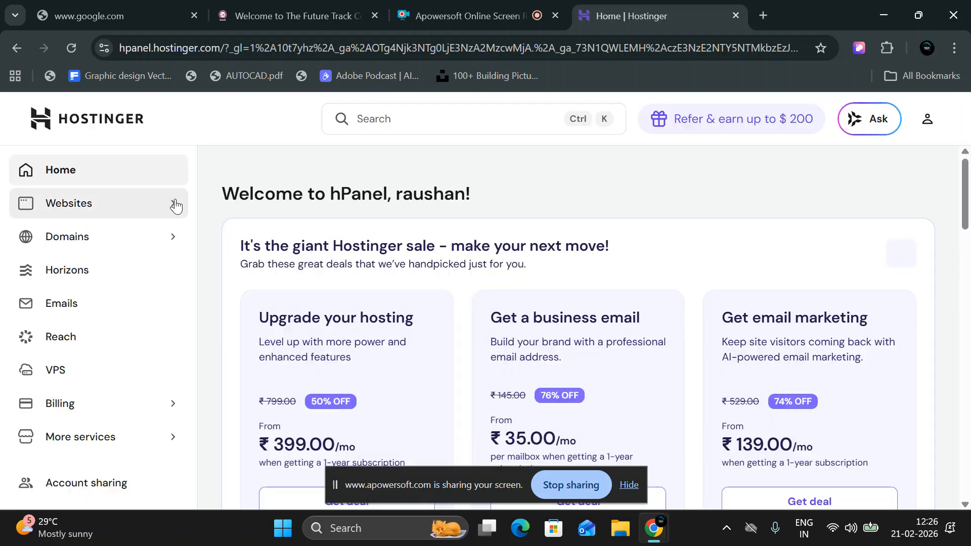
# Dismiss the sharing notice and open the first site's hosting dashboard from the Websites list.
pyautogui.click(627, 485)
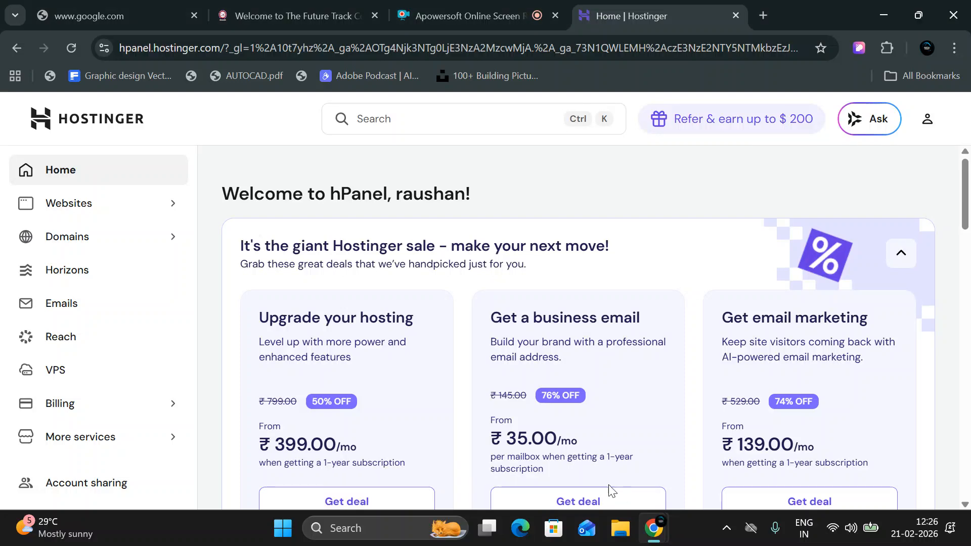
pyautogui.scroll(-10, 354, 314)
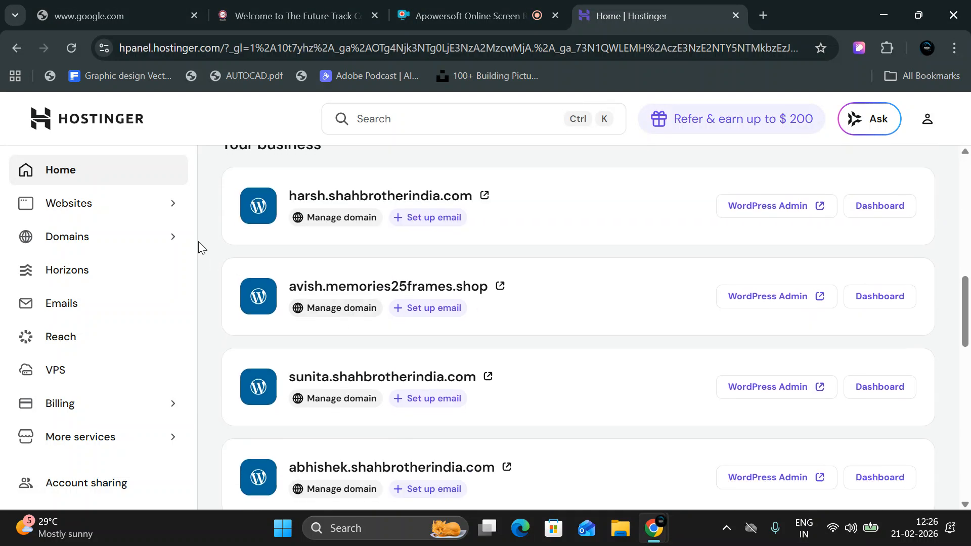
pyautogui.click(129, 203)
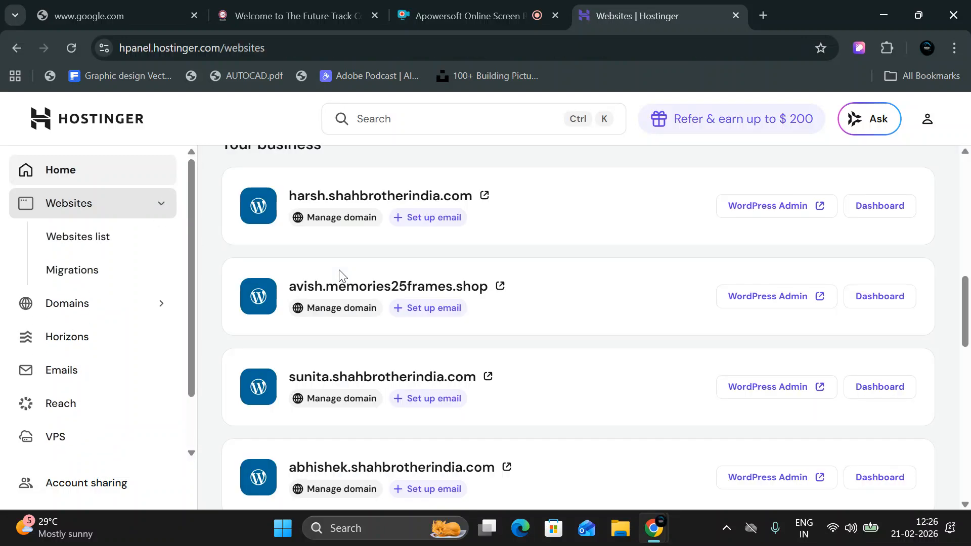
pyautogui.scroll(-3, 354, 280)
pyautogui.scroll(-3, 395, 293)
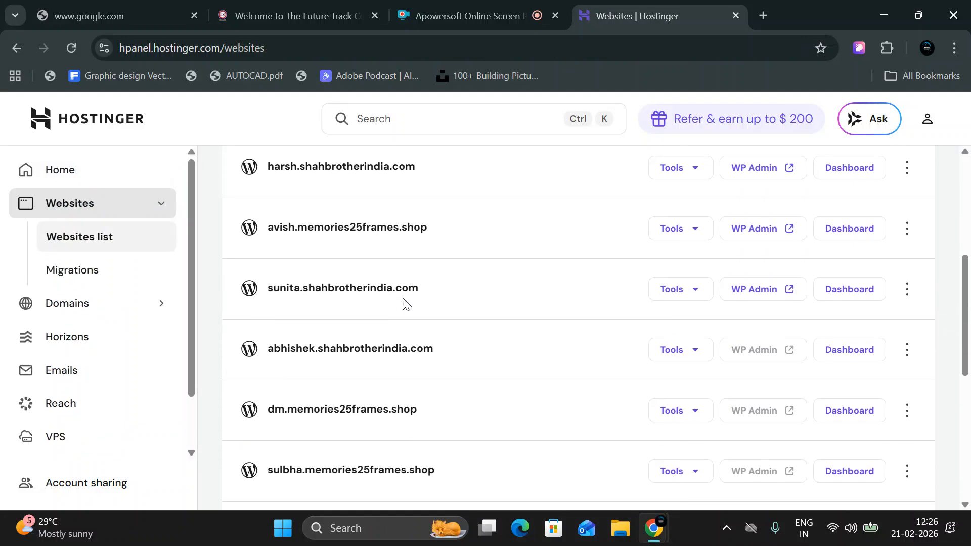
pyautogui.scroll(2, 510, 300)
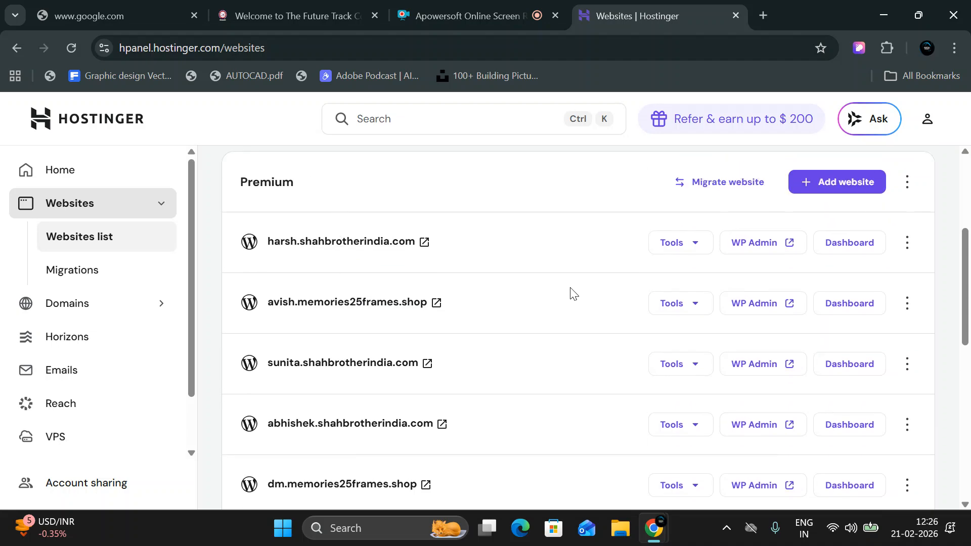
pyautogui.click(818, 251)
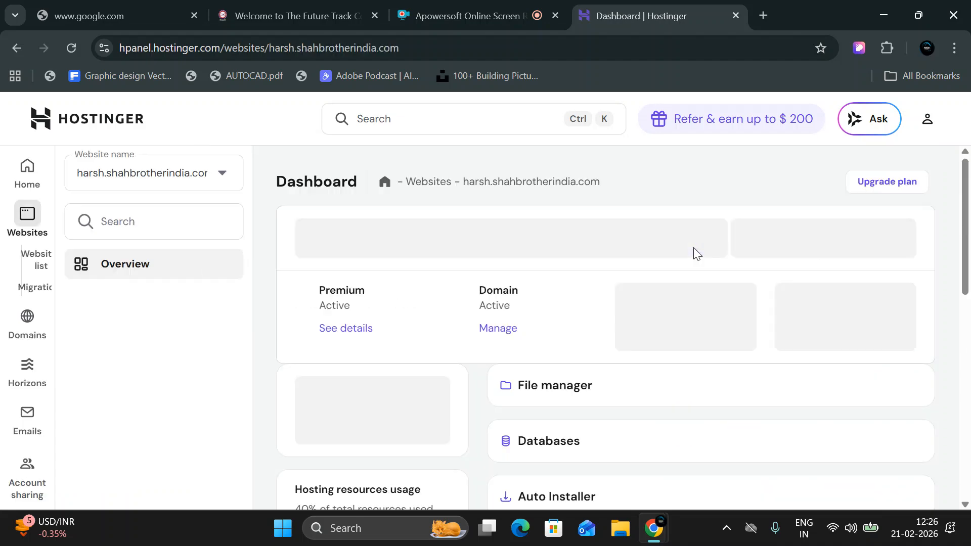
# Go to the site's WordPress overview and launch WordPress admin in a new tab.
pyautogui.scroll(-3, 658, 384)
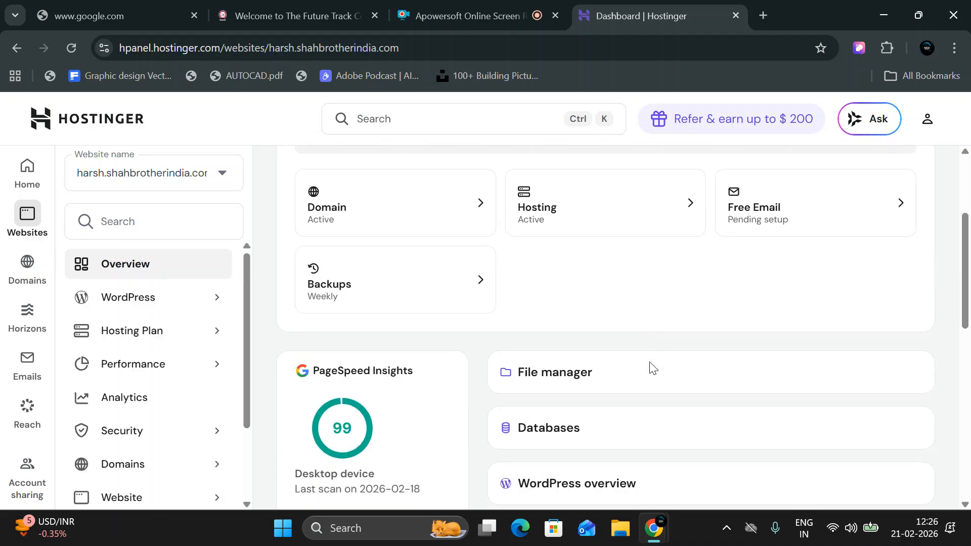
pyautogui.scroll(-2, 653, 368)
pyautogui.click(632, 353)
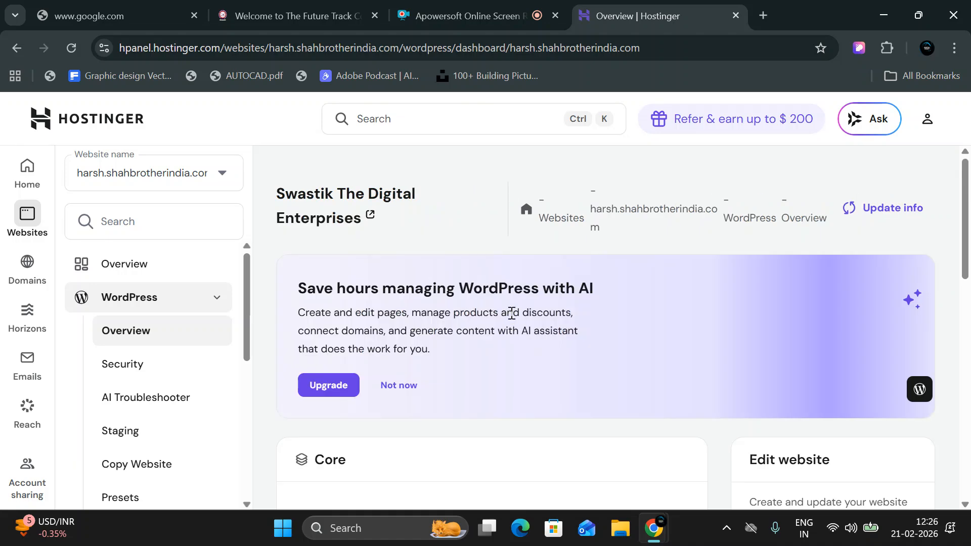
pyautogui.scroll(-3, 516, 273)
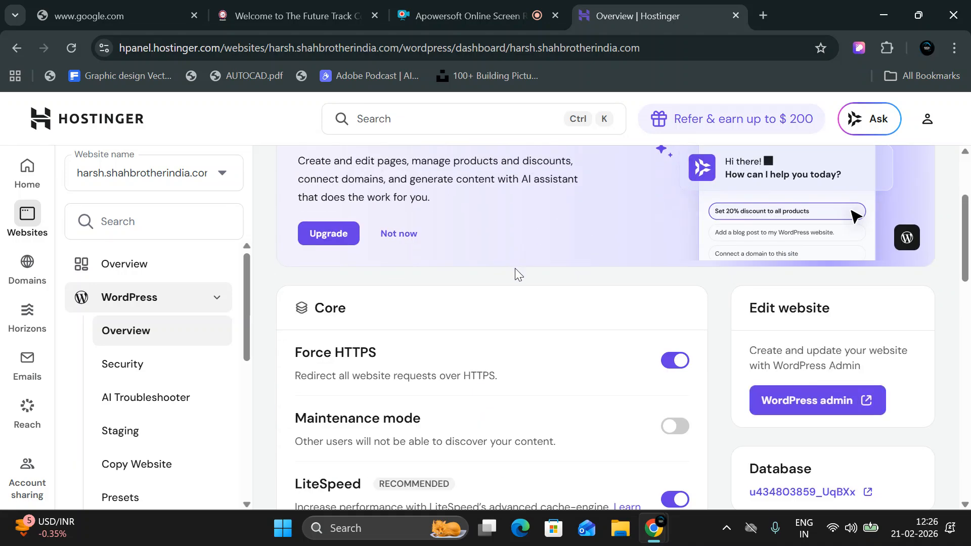
pyautogui.scroll(-4, 515, 268)
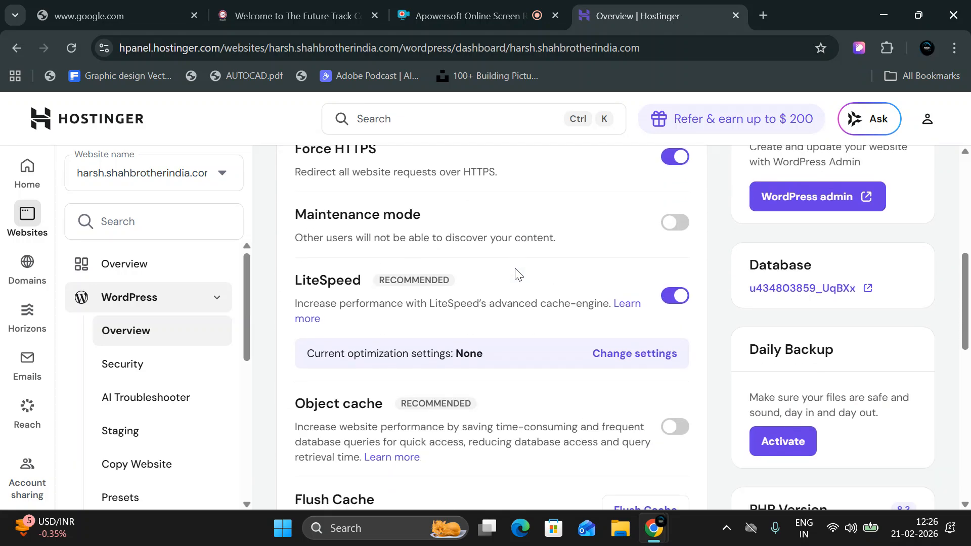
pyautogui.scroll(-5, 513, 280)
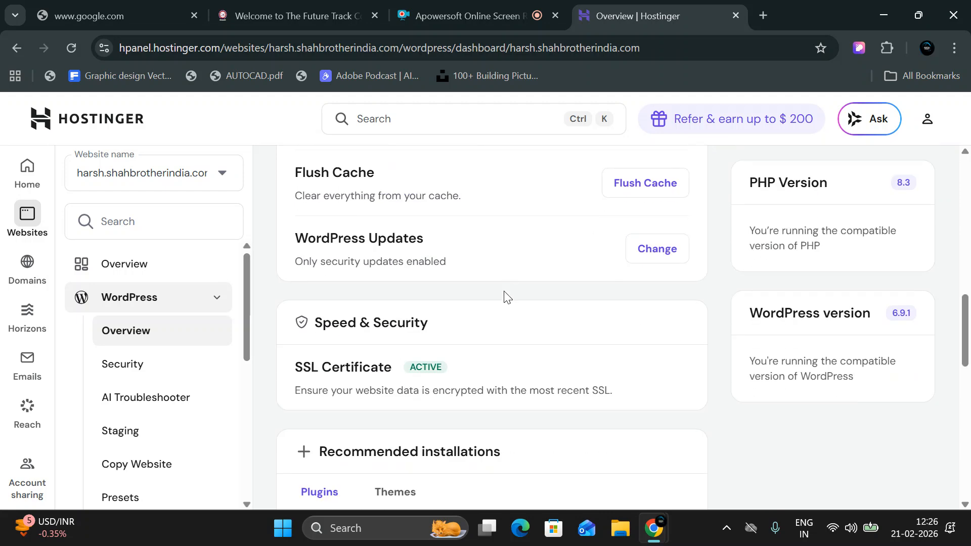
pyautogui.scroll(-10, 507, 297)
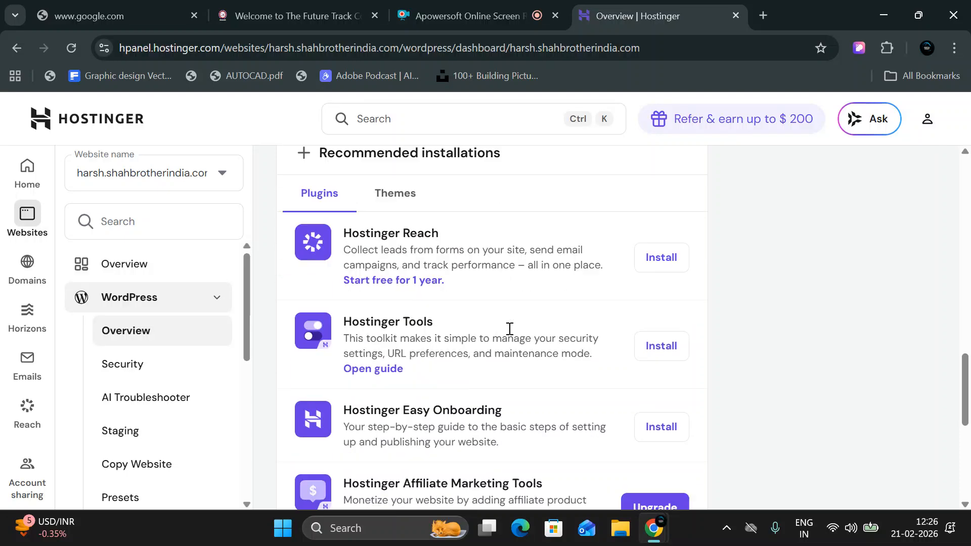
pyautogui.moveTo(667, 458); pyautogui.dragTo(733, 346)
pyautogui.scroll(4, 723, 273)
pyautogui.scroll(-5, 726, 278)
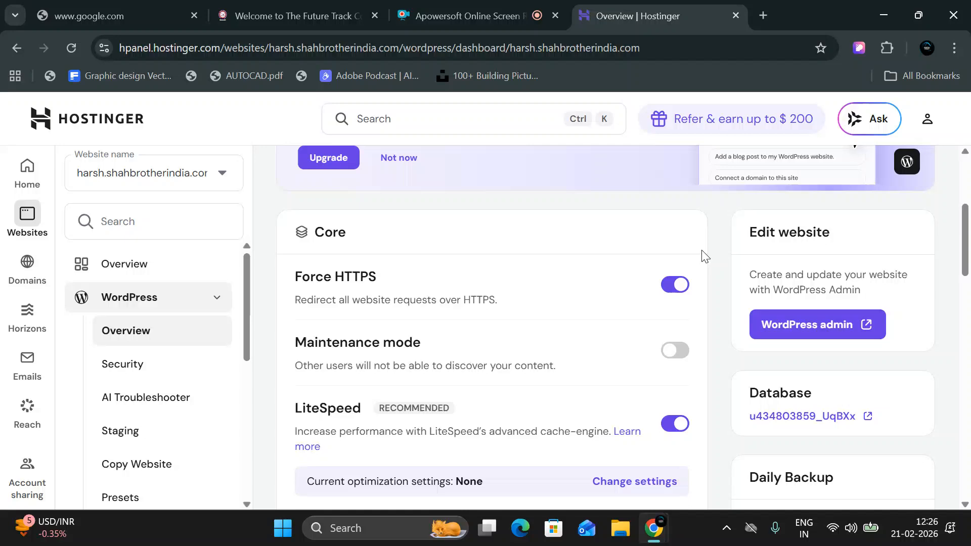
pyautogui.click(801, 338)
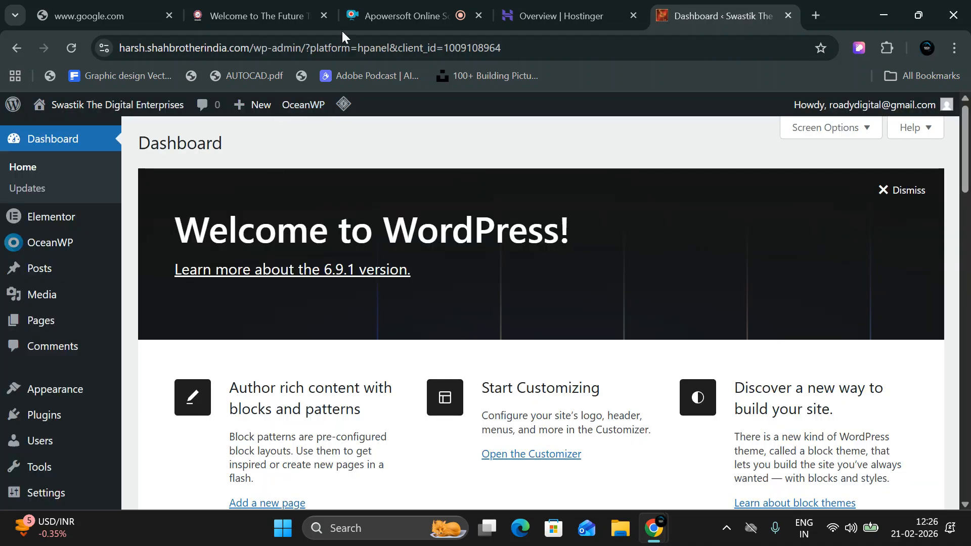
# Back in the hPanel tab, return to the Websites list and show the Add website options.
pyautogui.click(529, 5)
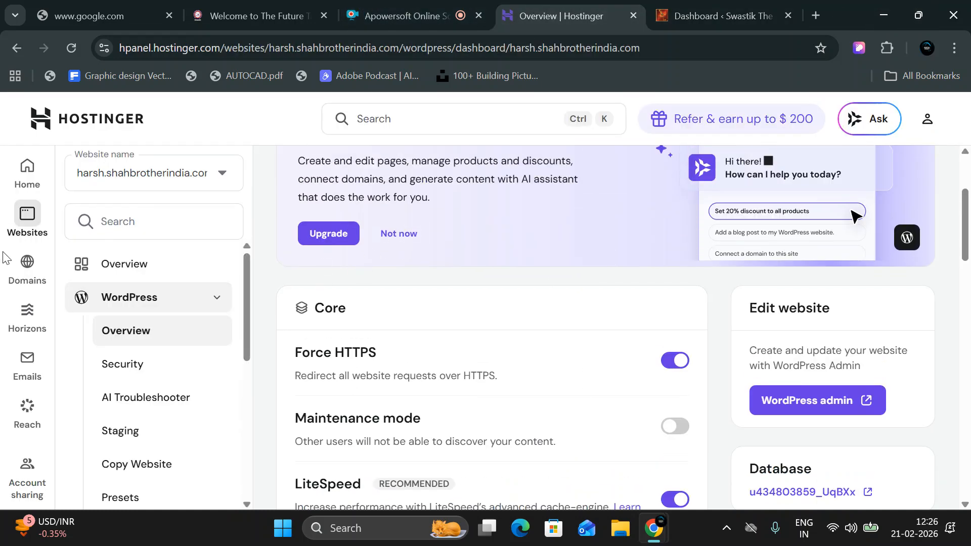
pyautogui.moveTo(33, 220)
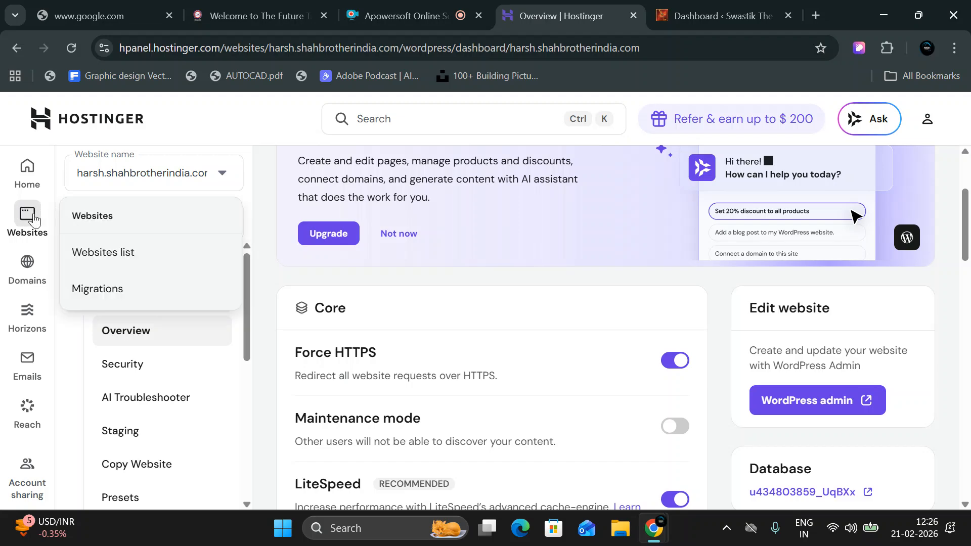
pyautogui.click(96, 251)
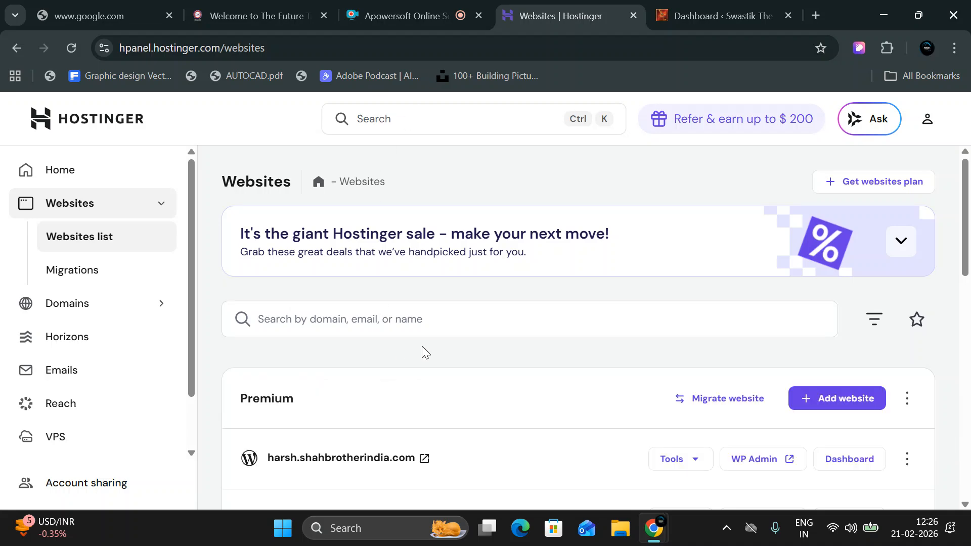
pyautogui.click(849, 407)
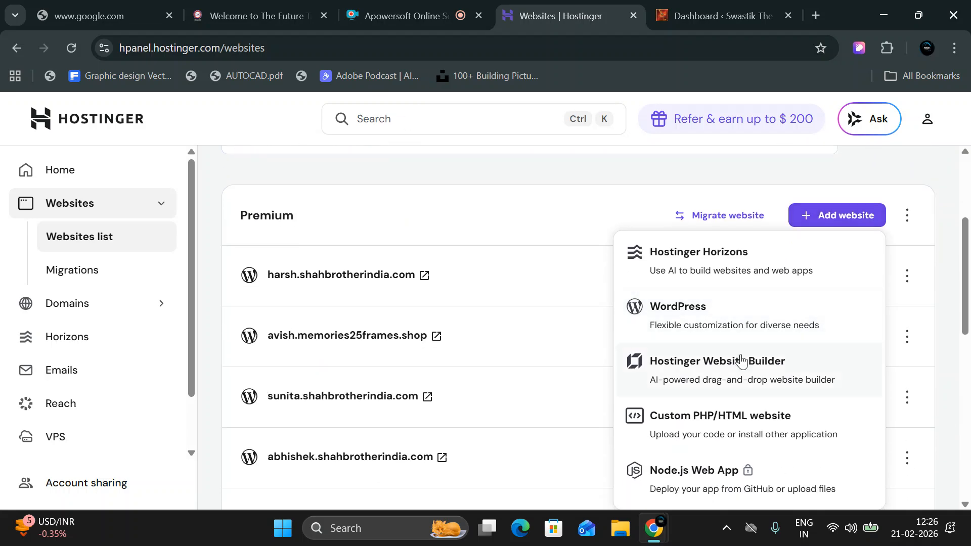
# Choose WordPress as the new website type and reach the shahbrotherindia.com site's dashboard.
pyautogui.click(700, 315)
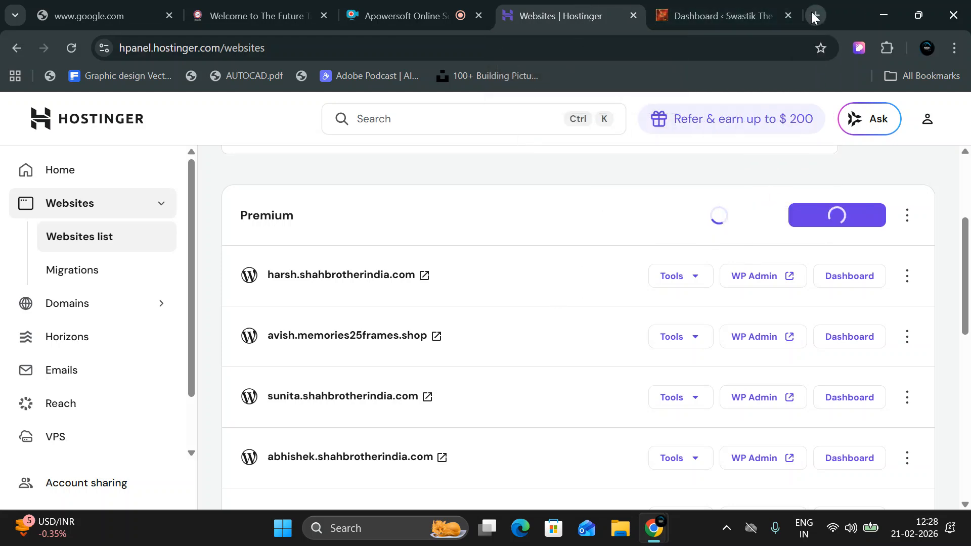
pyautogui.scroll(-3, 410, 354)
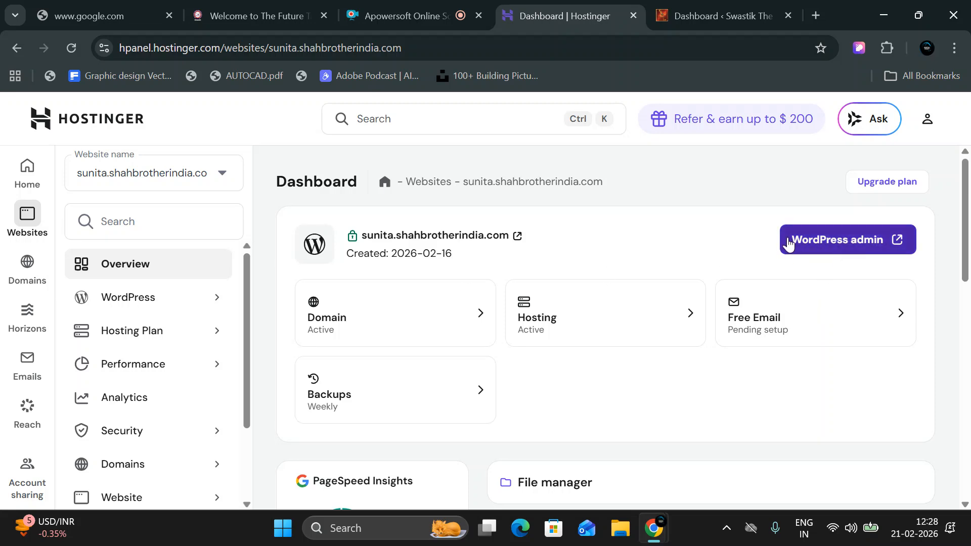
# Open this site's WordPress admin, close the old Hostinger dashboard tab, and bring up Windows Run.
pyautogui.click(858, 248)
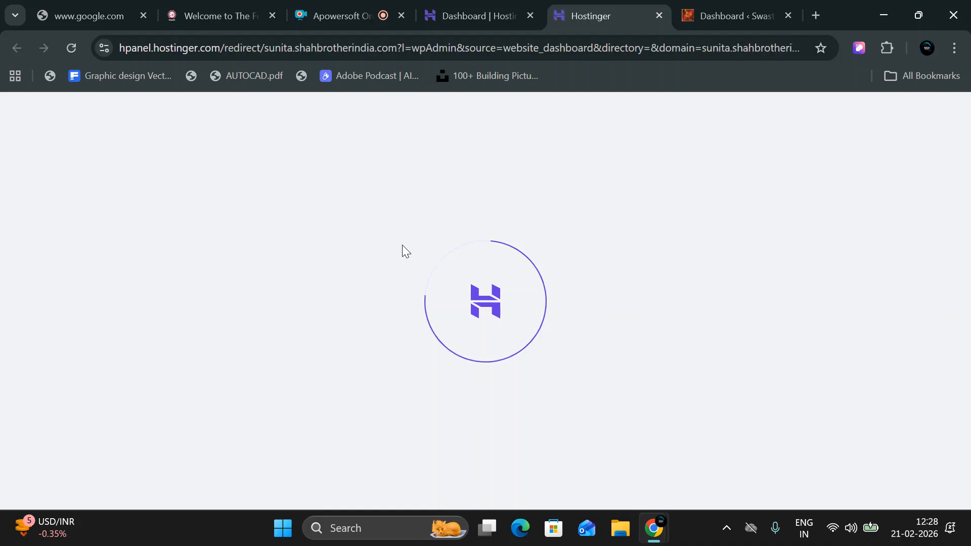
pyautogui.click(530, 14)
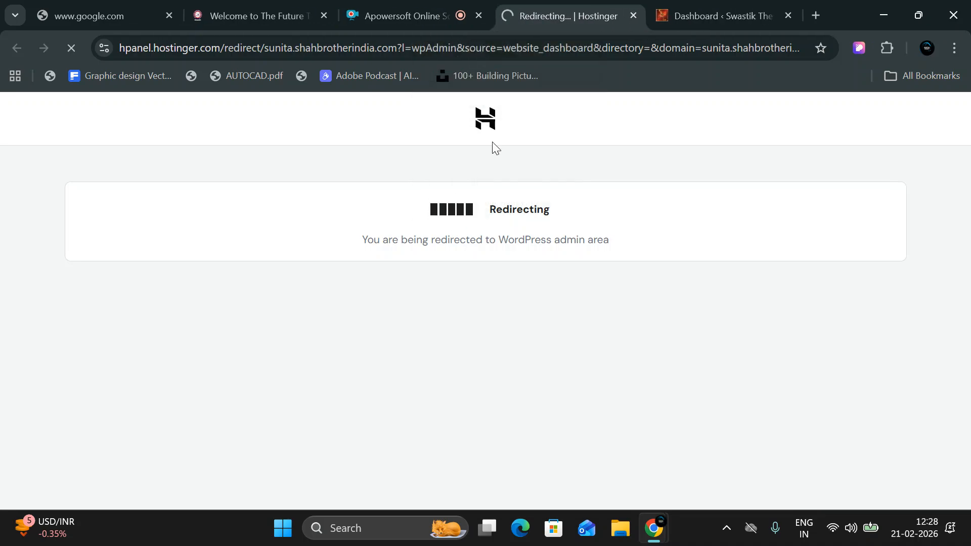
pyautogui.press('super+r')
# Launch Notepad with the notepad command, select hy.html's text, and maximize the window.
pyautogui.write('no')
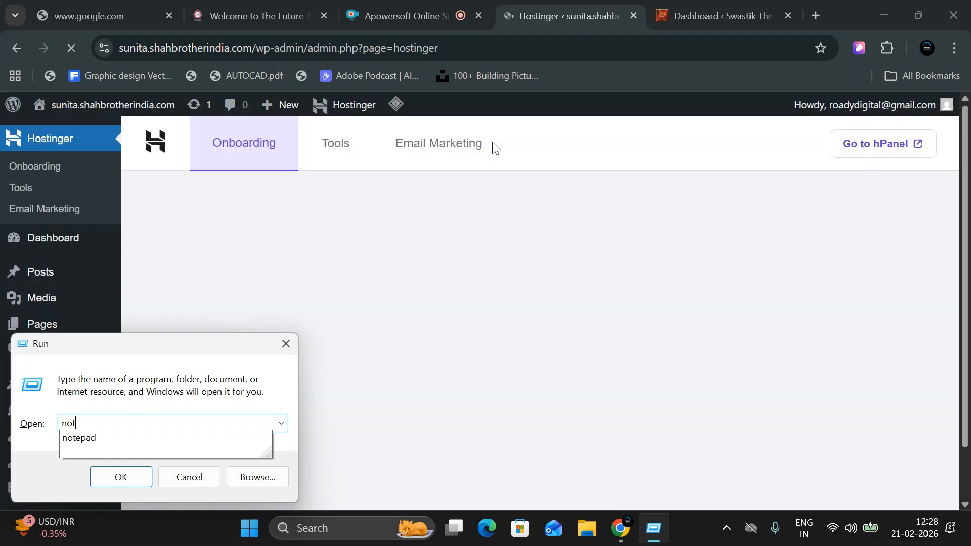
pyautogui.write('tepad')
pyautogui.press('Return')
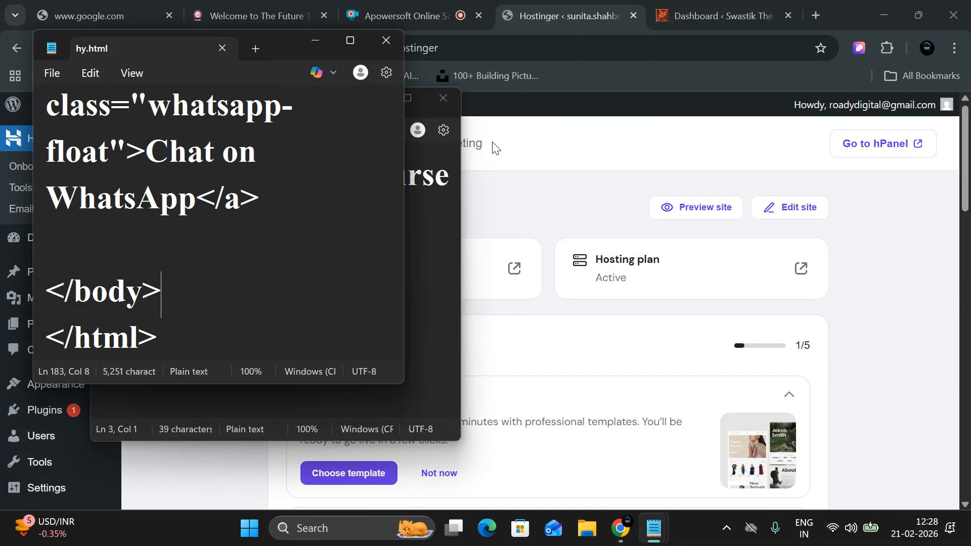
pyautogui.hotkey('ctrl', 'a')
pyautogui.hotkey('alt', 'space')
pyautogui.press('Down')
pyautogui.press('Down')
pyautogui.press('Down')
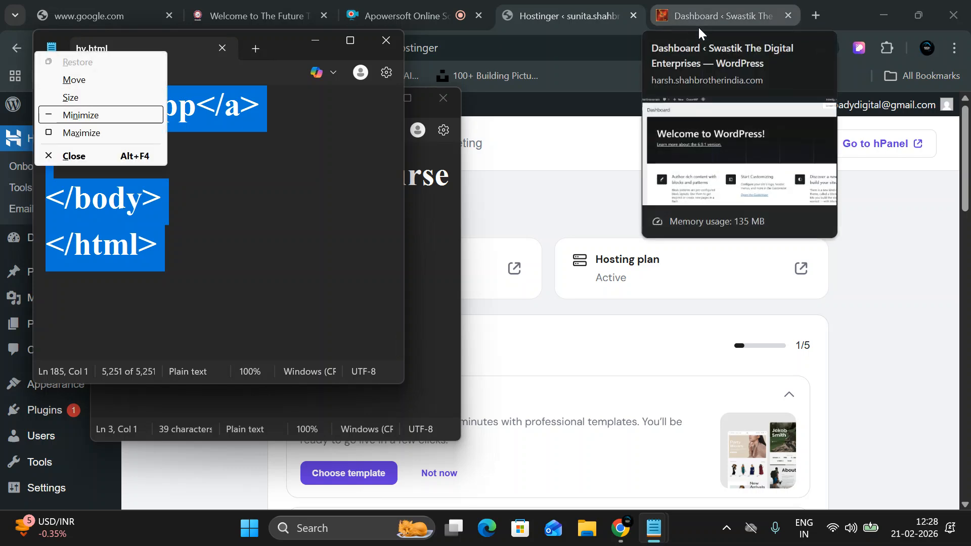
pyautogui.press('Down')
pyautogui.press('Return')
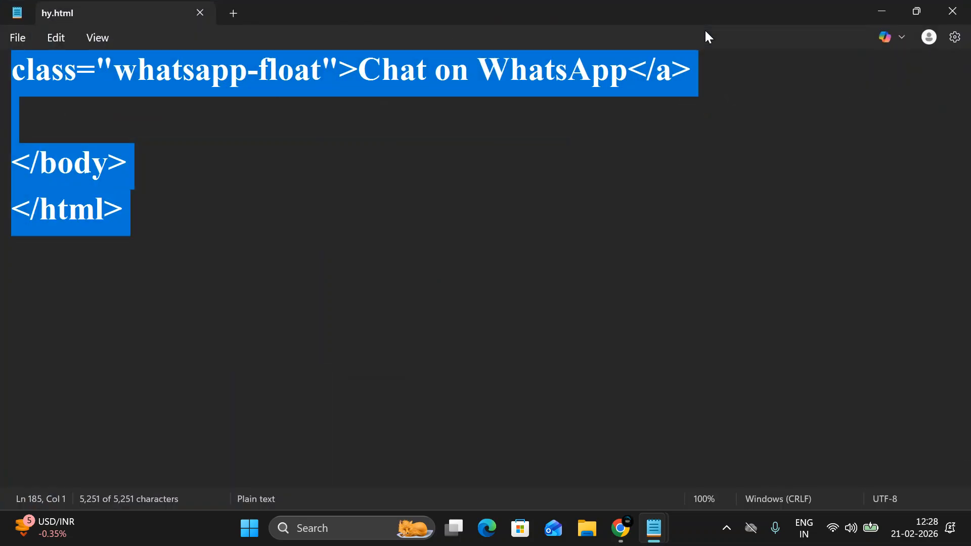
# Write the first two topics: 'how to use setting' and 'how to set paramlinks'.
pyautogui.write('how to create')
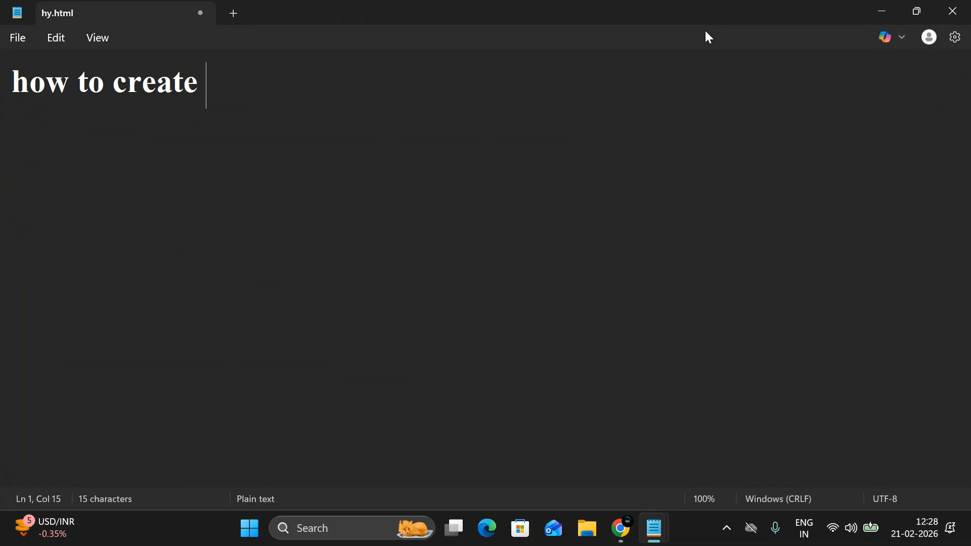
pyautogui.press('BackSpace')
pyautogui.press('BackSpace')
pyautogui.press('BackSpace')
pyautogui.press('BackSpace')
pyautogui.press('BackSpace')
pyautogui.press('BackSpace')
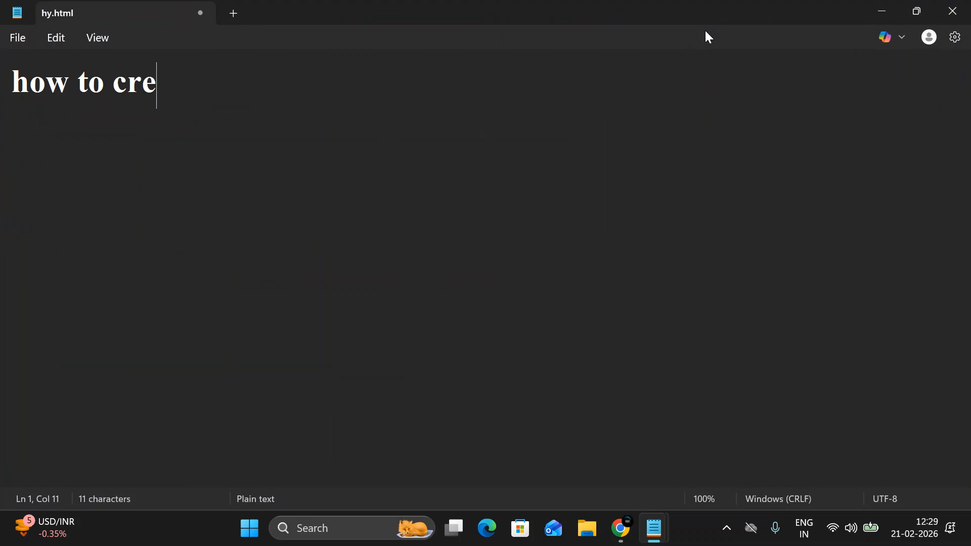
pyautogui.write('use c')
pyautogui.press('BackSpace')
pyautogui.write('st')
pyautogui.press('BackSpace')
pyautogui.write('etting')
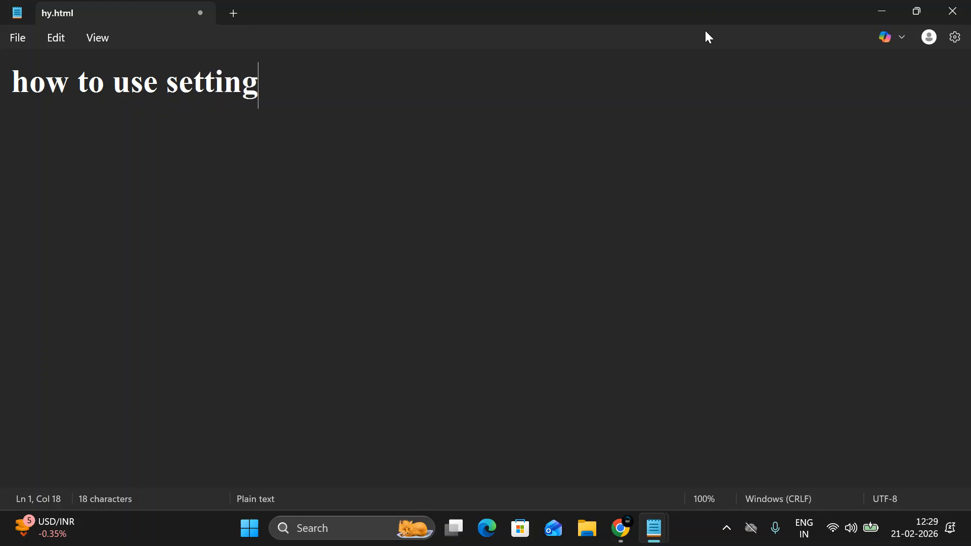
pyautogui.press('Return')
pyautogui.write('how to create')
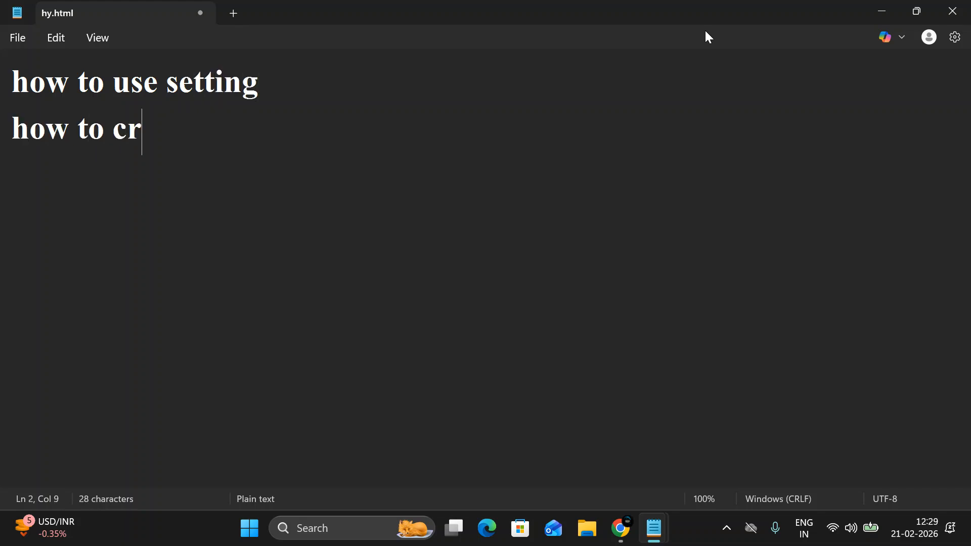
pyautogui.press('BackSpace')
pyautogui.press('BackSpace')
pyautogui.press('BackSpace')
pyautogui.press('BackSpace')
pyautogui.press('BackSpace')
pyautogui.press('BackSpace')
pyautogui.press('BackSpace')
pyautogui.write('set pa')
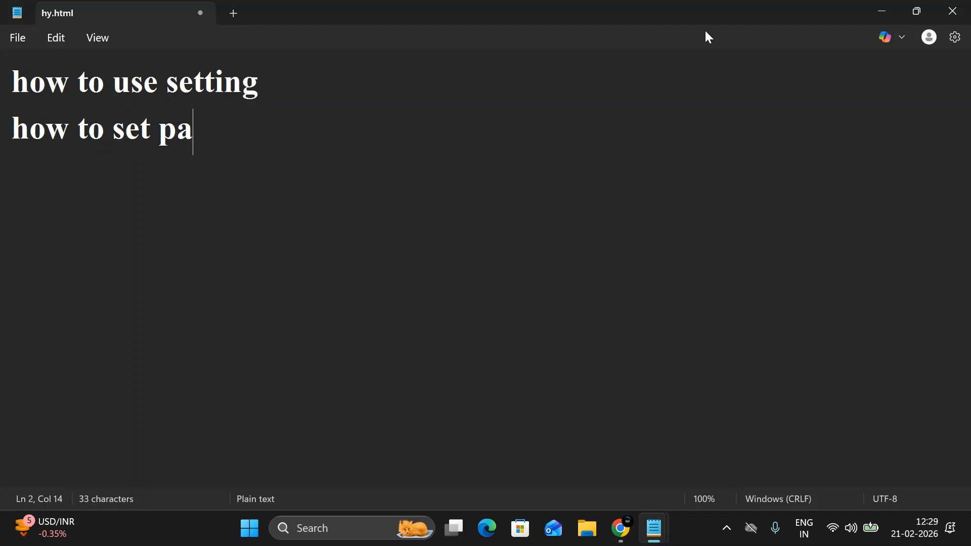
pyautogui.write('ramlinks')
pyautogui.press('Return')
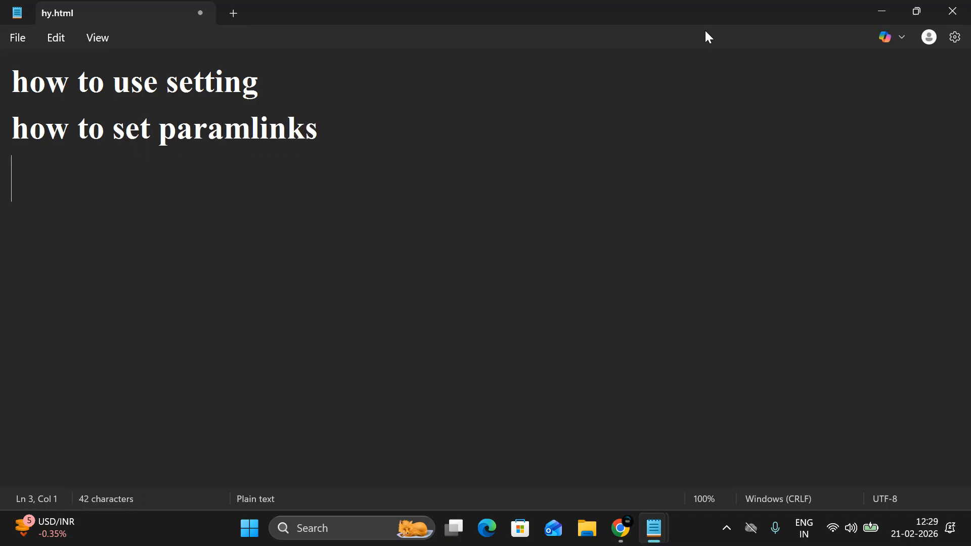
# Add 'how to create pages', 'how to create menu' and 'how to create sub manu', then blank lines.
pyautogui.write('how to create pages')
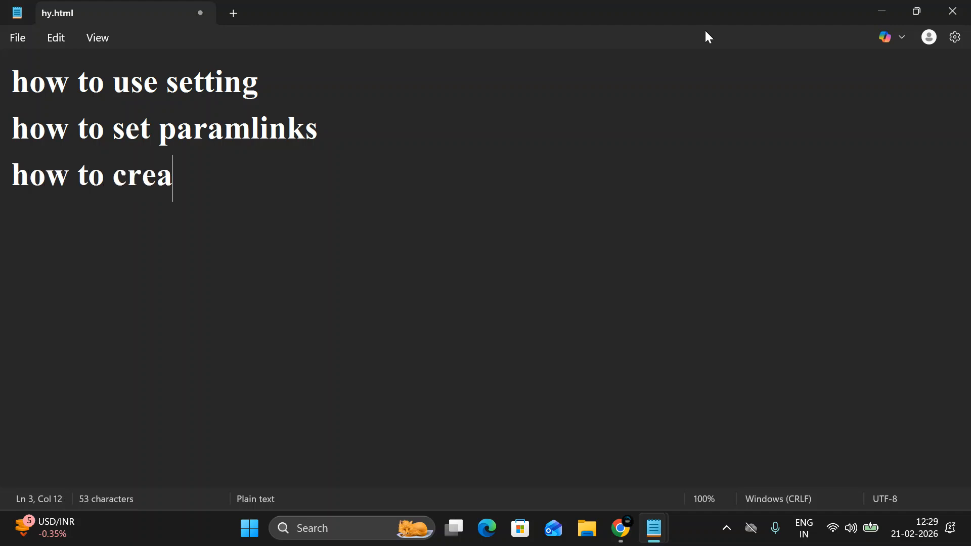
pyautogui.press('Return')
pyautogui.write('how to create menu')
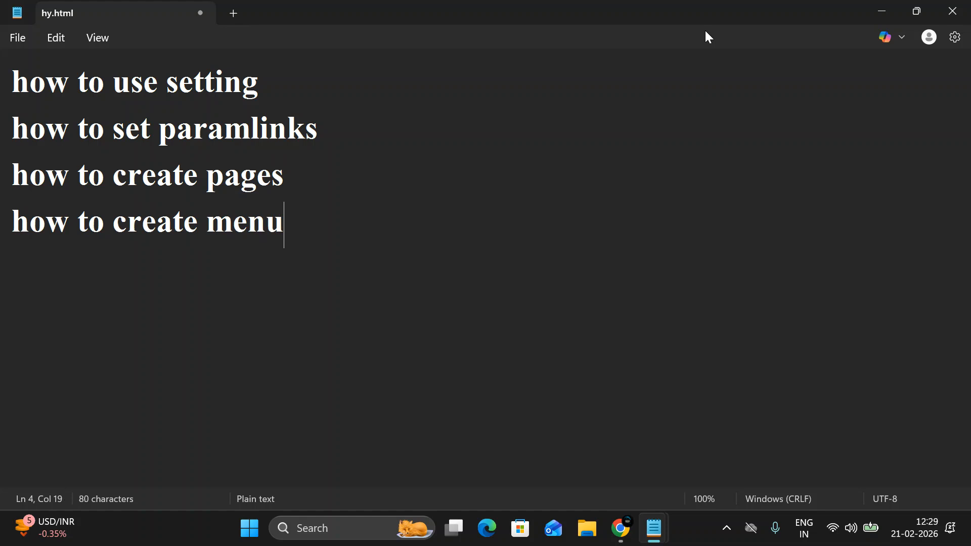
pyautogui.press('Return')
pyautogui.write('h')
pyautogui.write('ow to create sb')
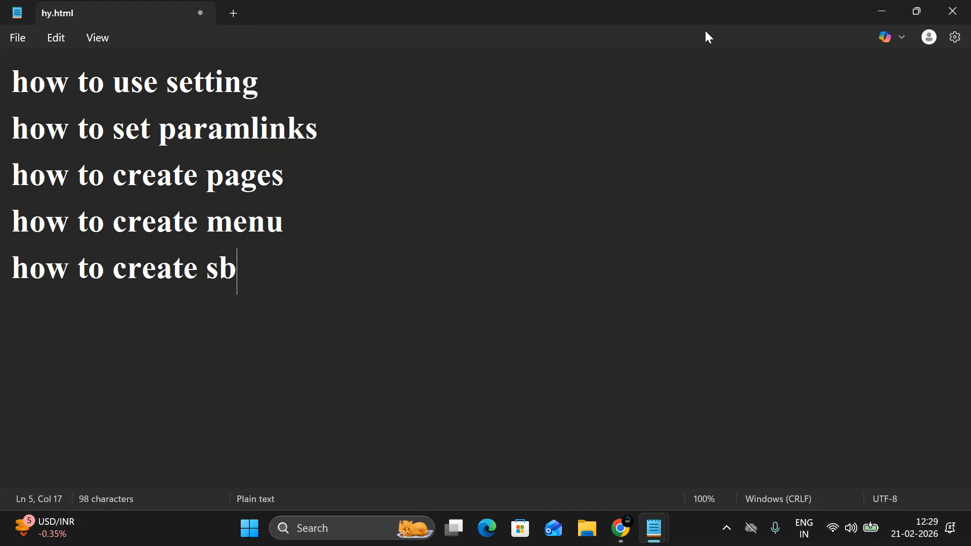
pyautogui.press('BackSpace')
pyautogui.write('ub manu')
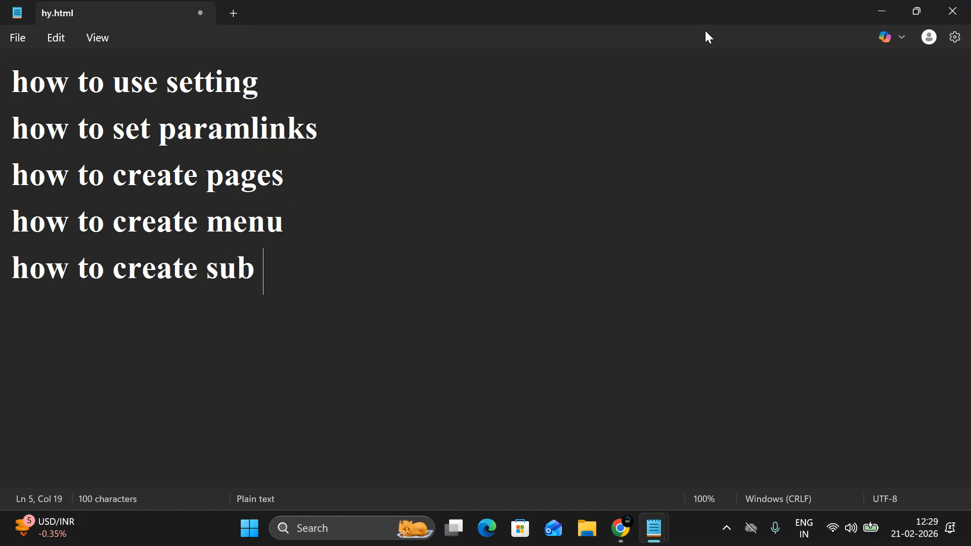
pyautogui.press('Return')
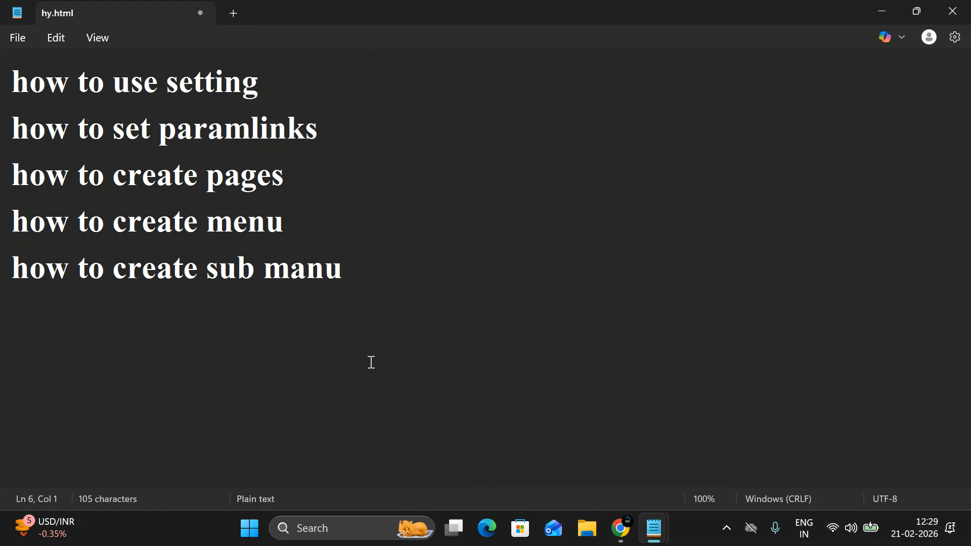
pyautogui.click(411, 272)
pyautogui.press('Return')
pyautogui.moveTo(627, 523)
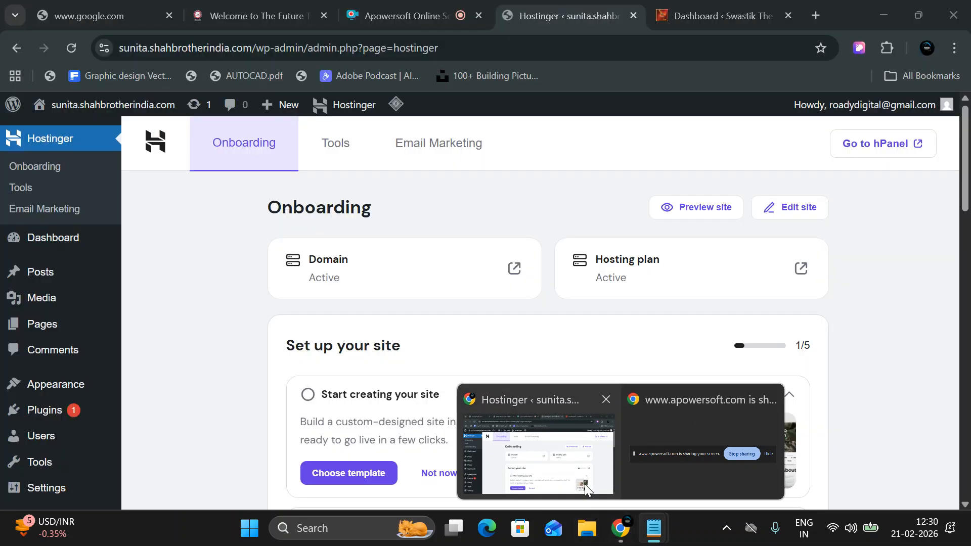
pyautogui.click(585, 489)
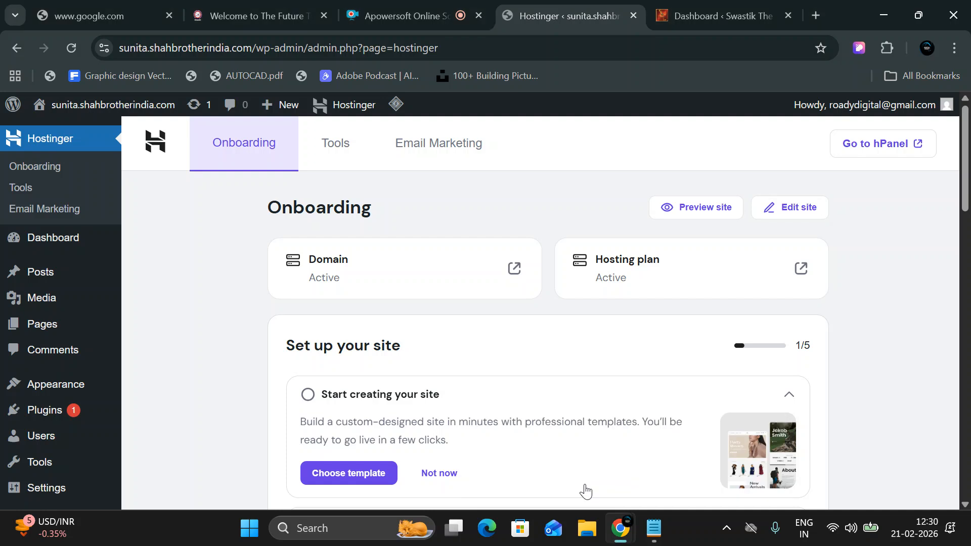
pyautogui.hotkey('alt', 'Tab')
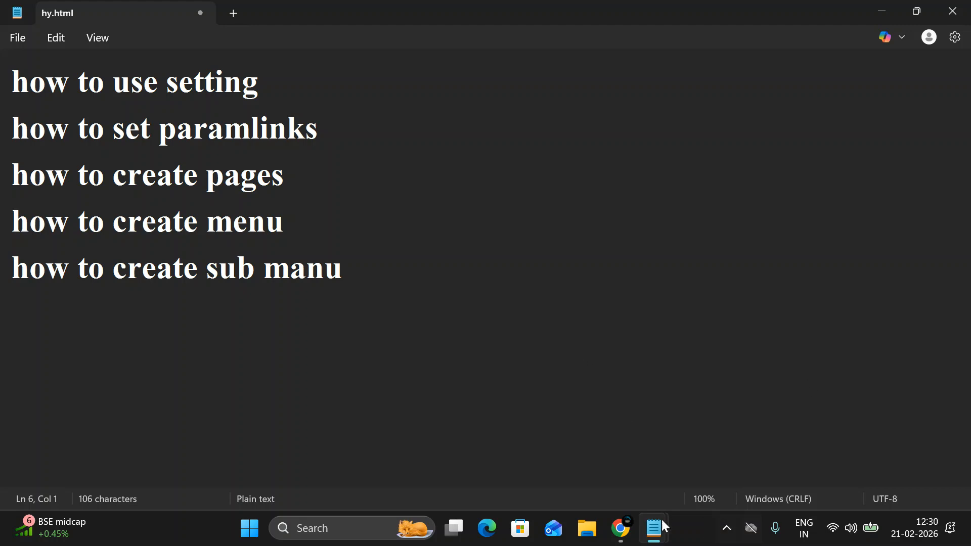
# Copy the site's base web address from the Hostinger window and paste it into a new tab.
pyautogui.moveTo(624, 515)
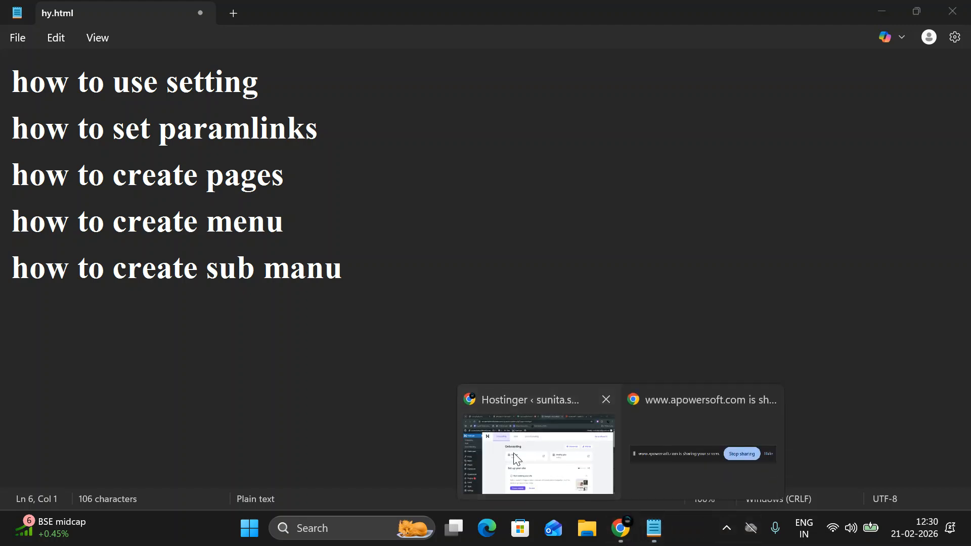
pyautogui.click(539, 455)
pyautogui.scroll(-10, 196, 254)
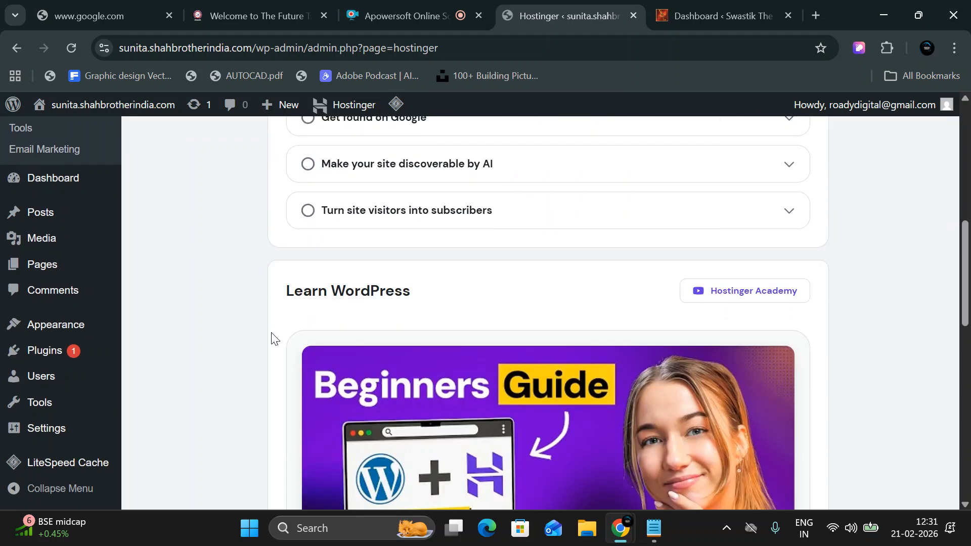
pyautogui.scroll(7, 268, 367)
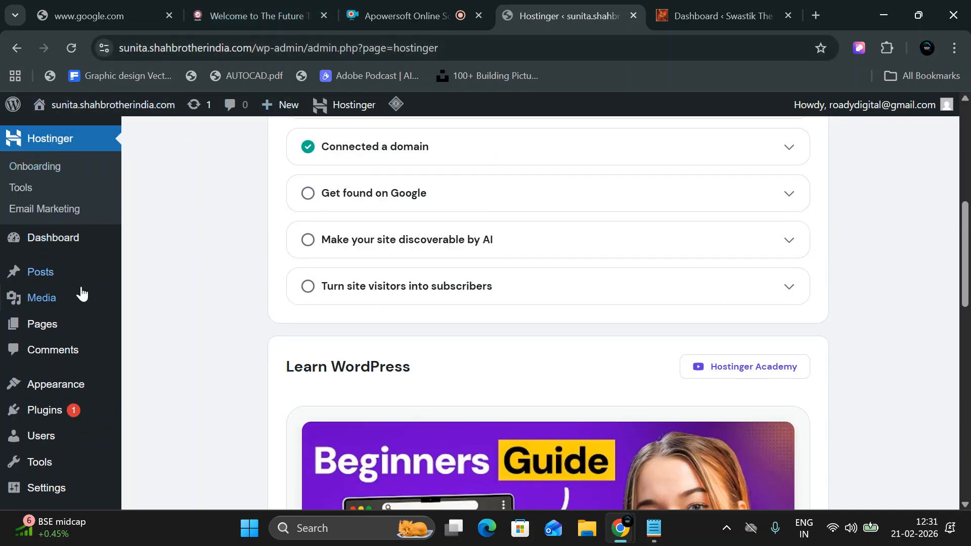
pyautogui.scroll(3, 80, 293)
pyautogui.moveTo(82, 294)
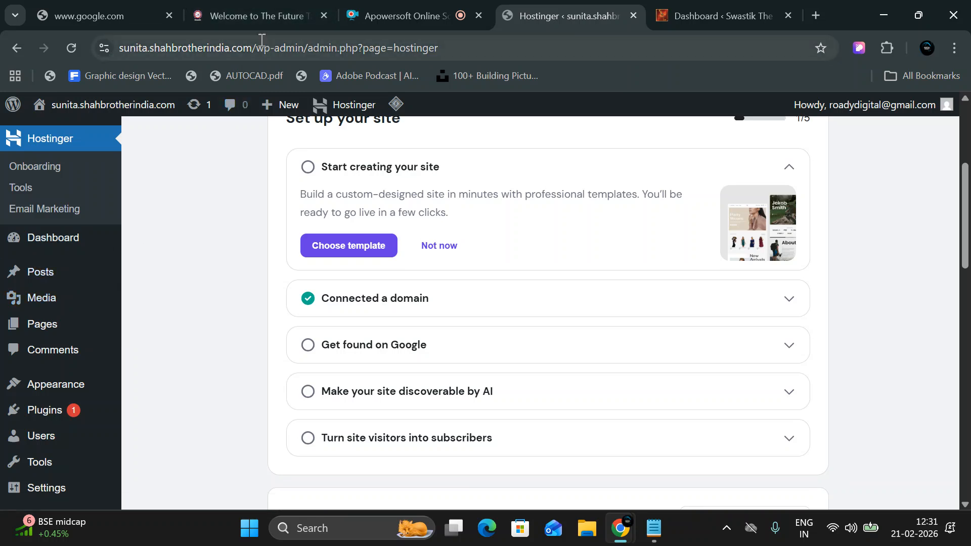
pyautogui.moveTo(257, 45); pyautogui.dragTo(108, 54)
pyautogui.hotkey('ctrl', 'c')
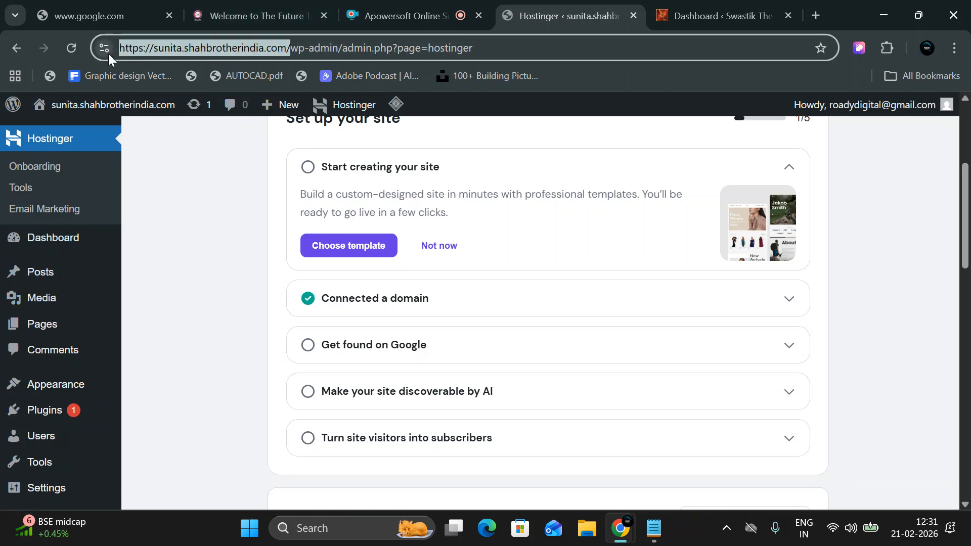
pyautogui.click(819, 11)
pyautogui.hotkey('ctrl', 'v')
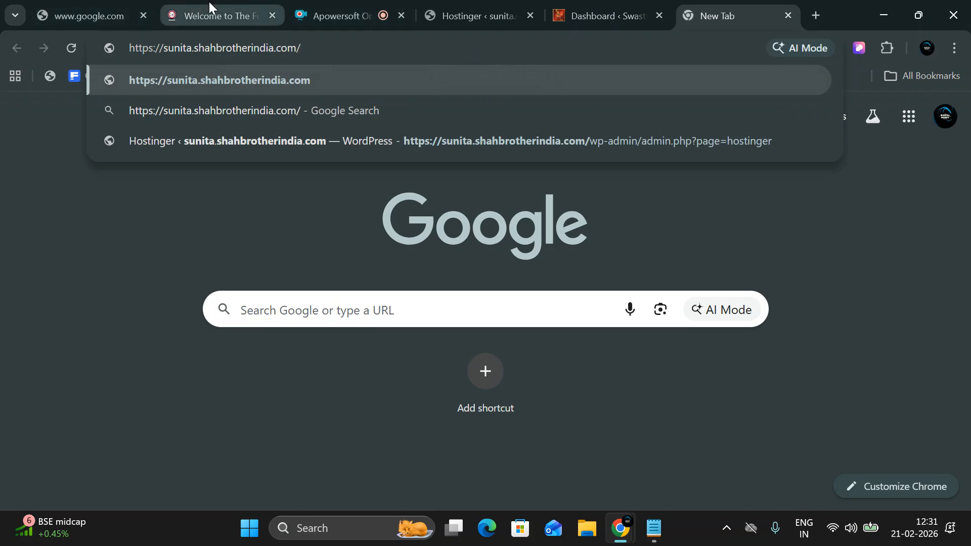
# Close the Swastik site's dashboard tab and open the WordPress admin Dashboard of the Hostinger site.
pyautogui.click(626, 6)
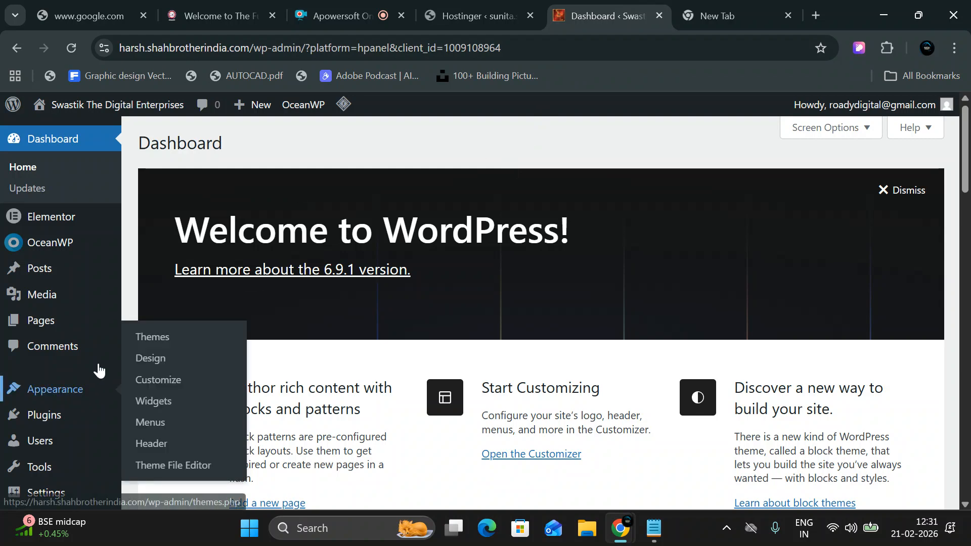
pyautogui.click(507, 6)
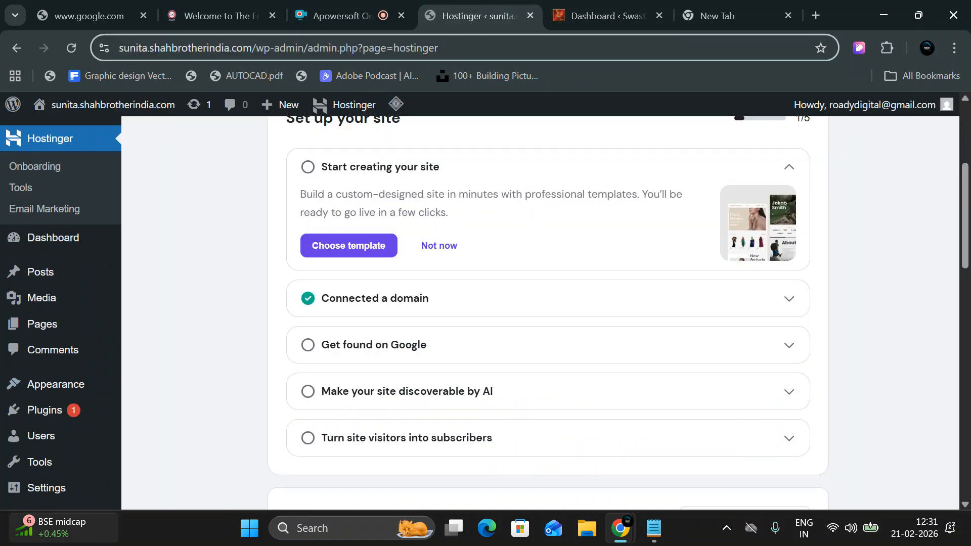
pyautogui.click(645, 15)
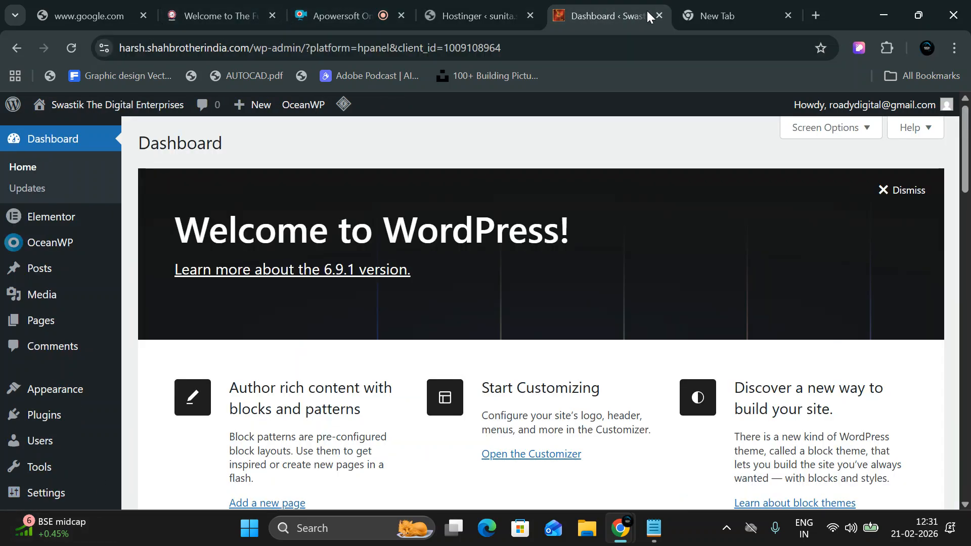
pyautogui.click(658, 16)
pyautogui.click(481, 12)
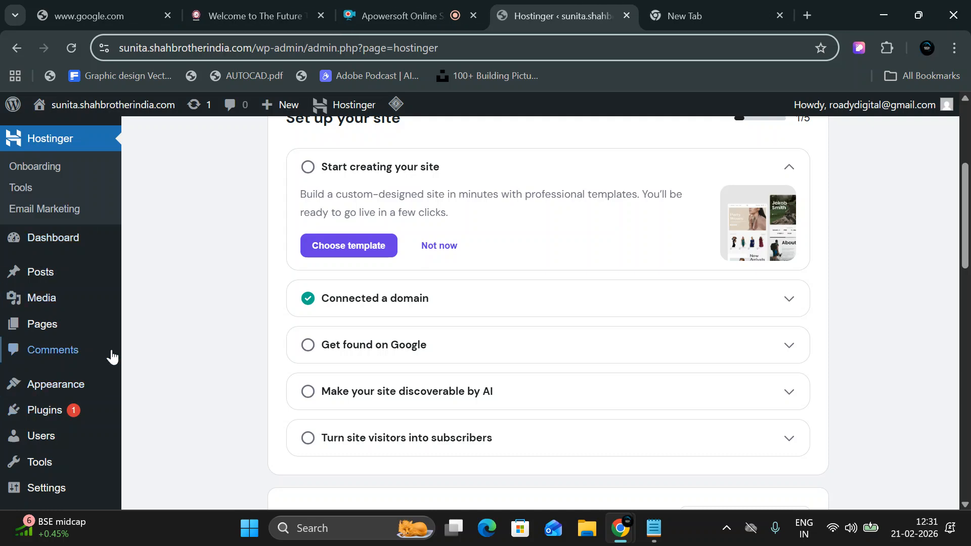
pyautogui.scroll(-5, 209, 378)
pyautogui.scroll(6, 210, 379)
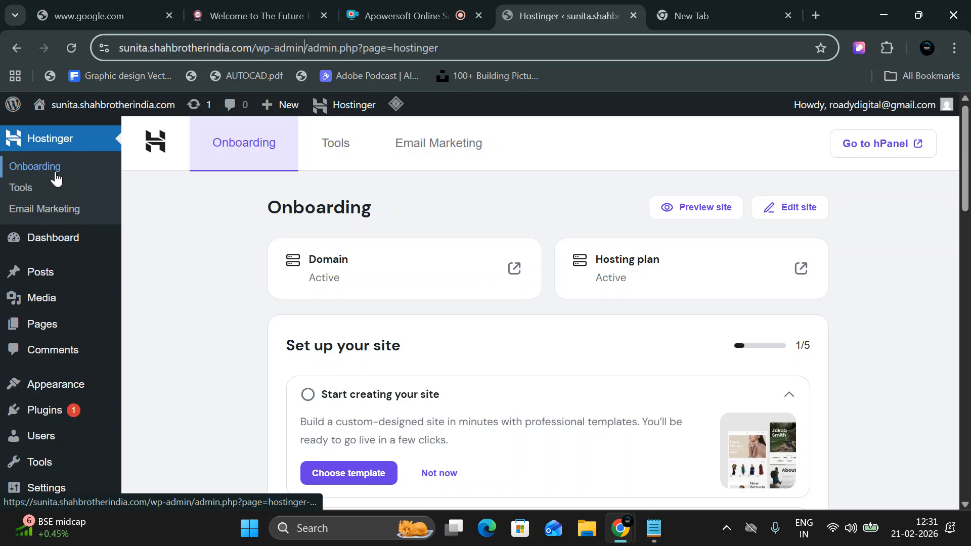
pyautogui.click(47, 241)
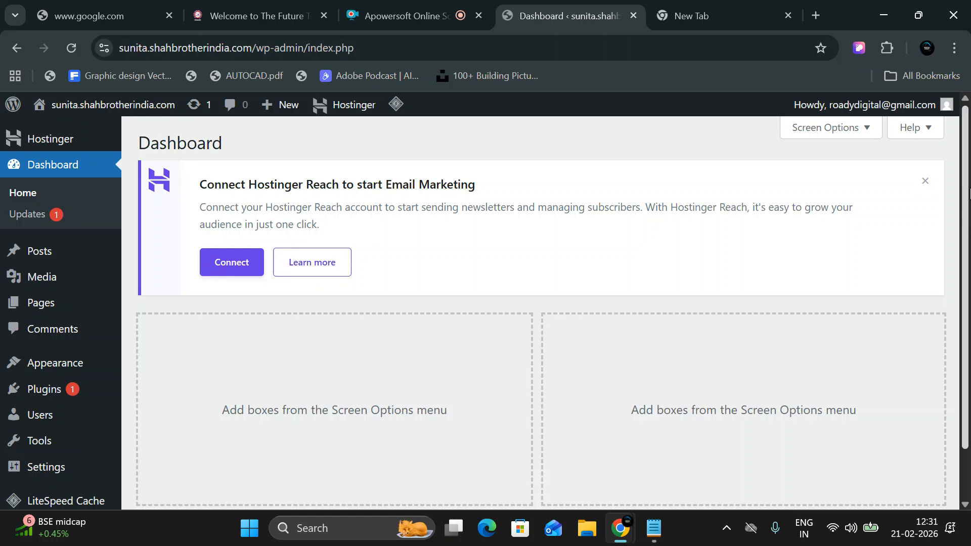
# Dismiss the Hostinger Reach notice, preview the live Blog page, then return to the admin Dashboard.
pyautogui.click(929, 182)
pyautogui.moveTo(56, 109)
pyautogui.click(69, 133)
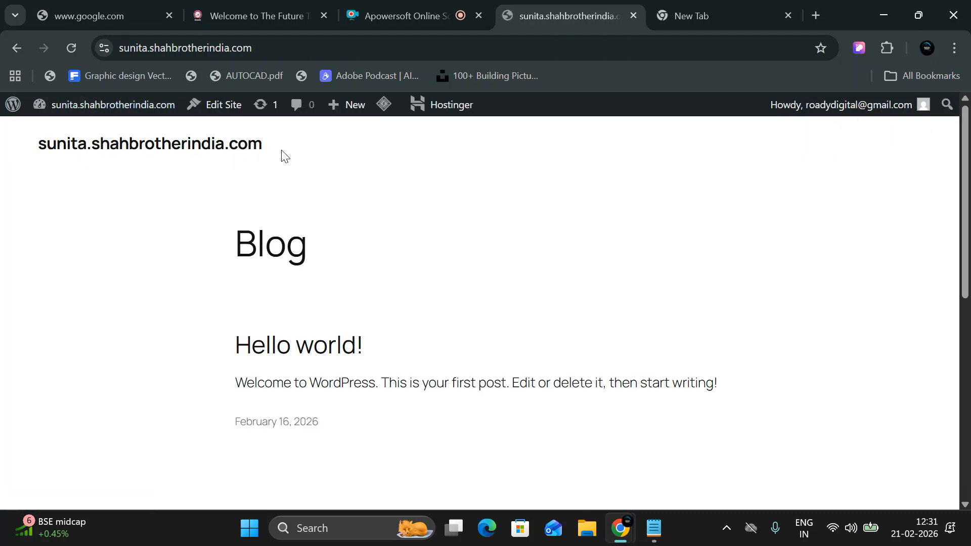
pyautogui.moveTo(97, 113)
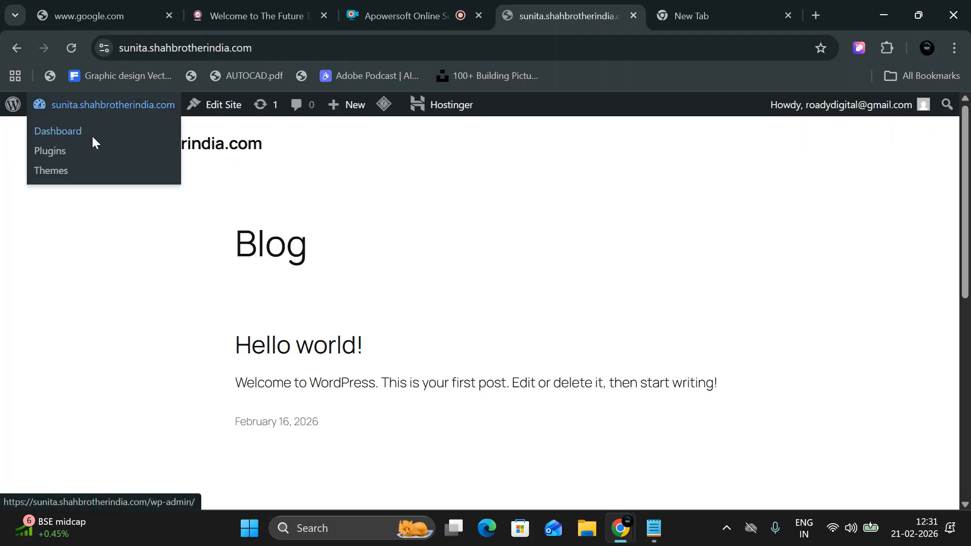
pyautogui.click(93, 133)
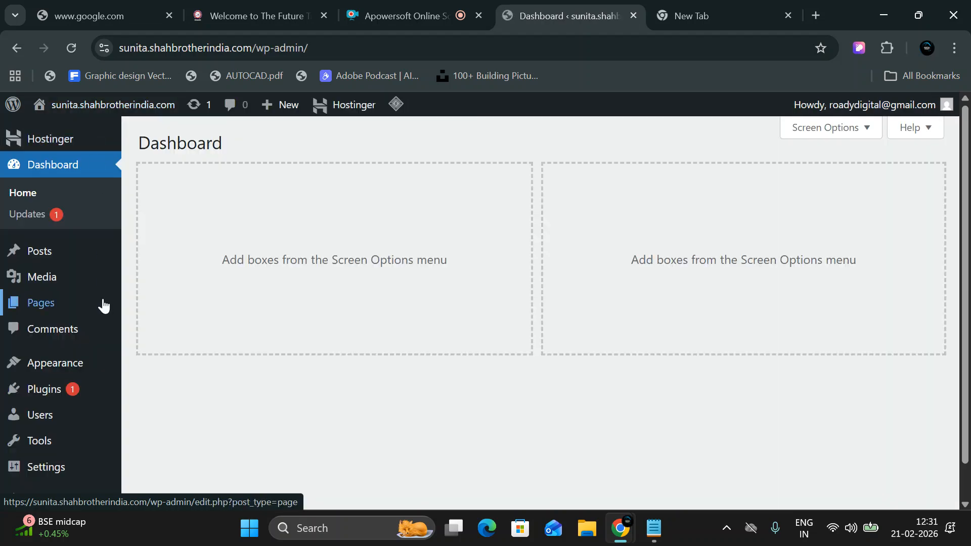
pyautogui.scroll(-1, 30, 365)
pyautogui.moveTo(57, 433)
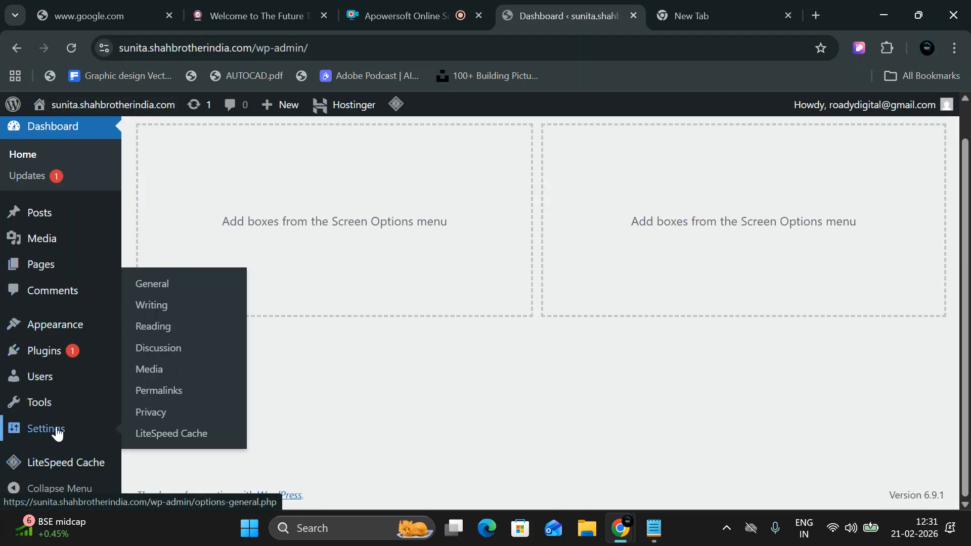
# In General Settings, set Site Title 'Rupa kala cloth store' and tagline 'Best cloth store in dhanbad'.
pyautogui.click(188, 287)
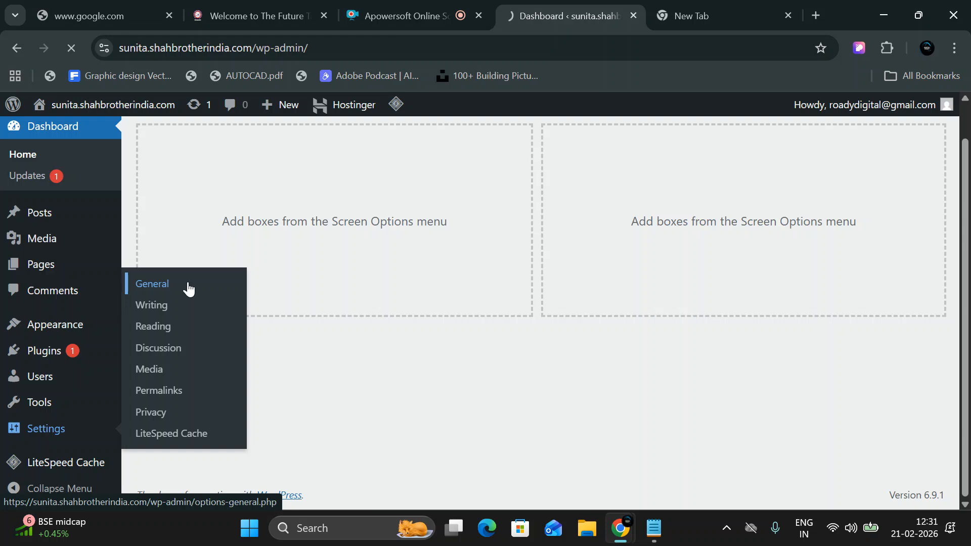
pyautogui.moveTo(455, 189); pyautogui.dragTo(266, 188)
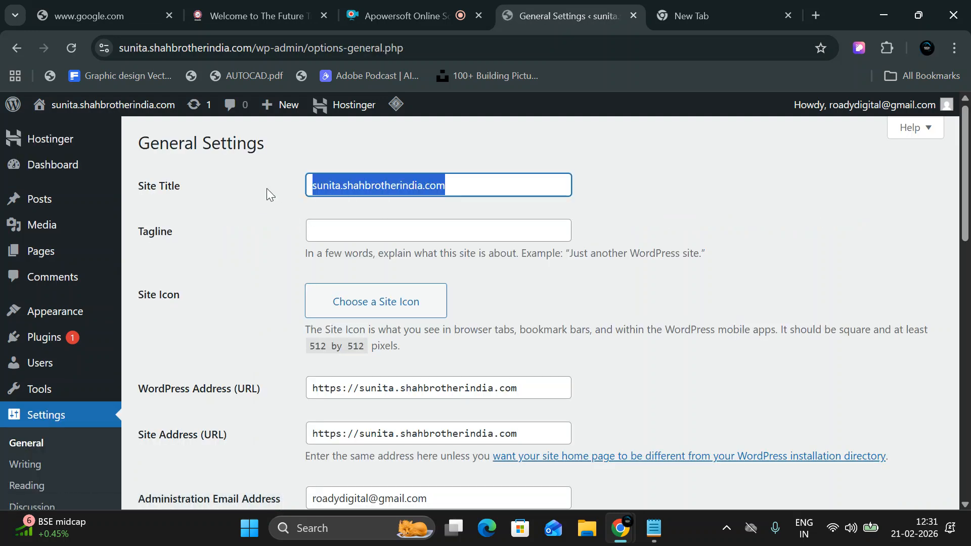
pyautogui.write('R')
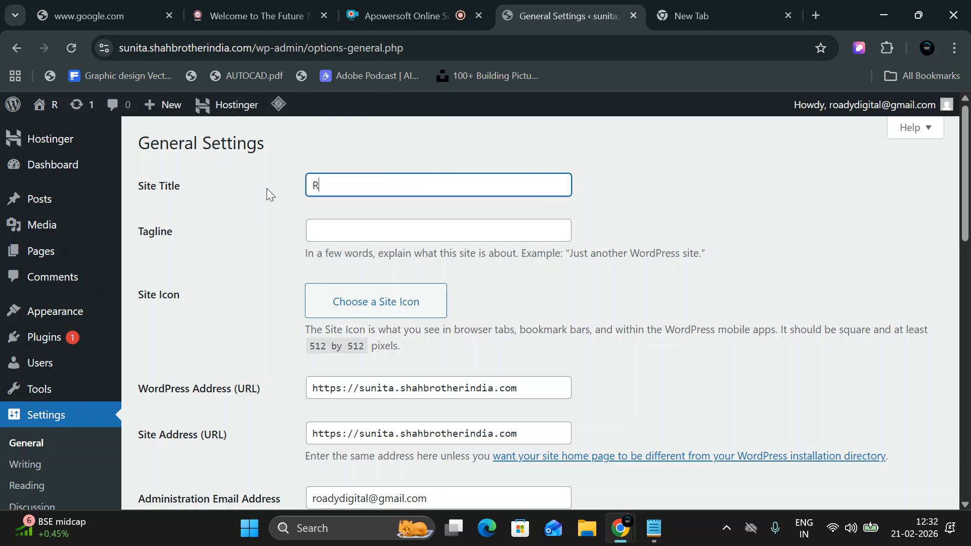
pyautogui.write('upa ')
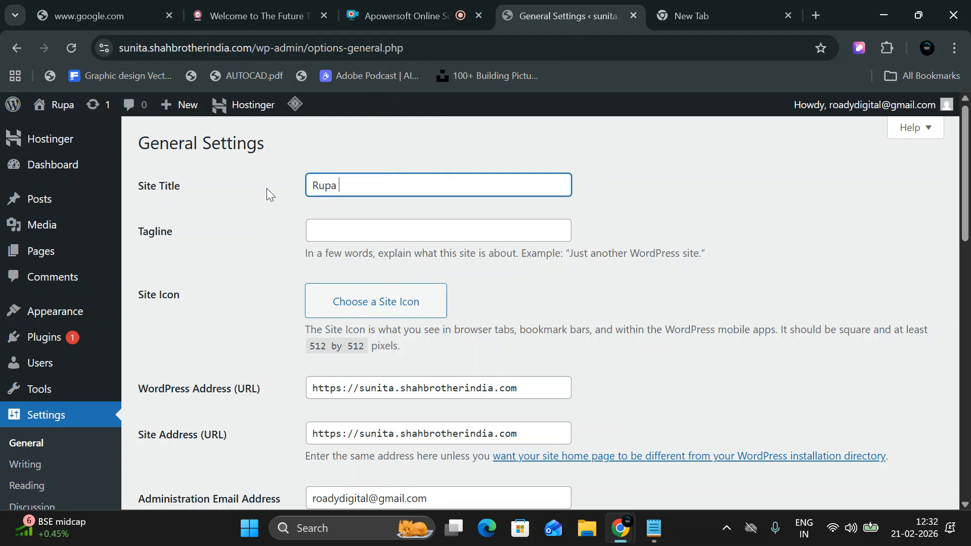
pyautogui.write('Clio')
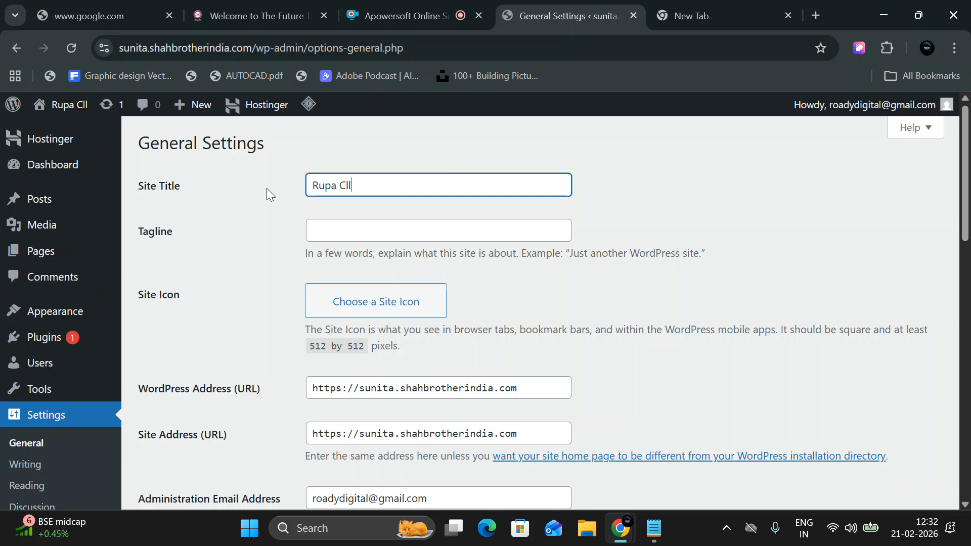
pyautogui.press('BackSpace')
pyautogui.press('BackSpace')
pyautogui.press('BackSpace')
pyautogui.press('BackSpace')
pyautogui.write('kala cloth store')
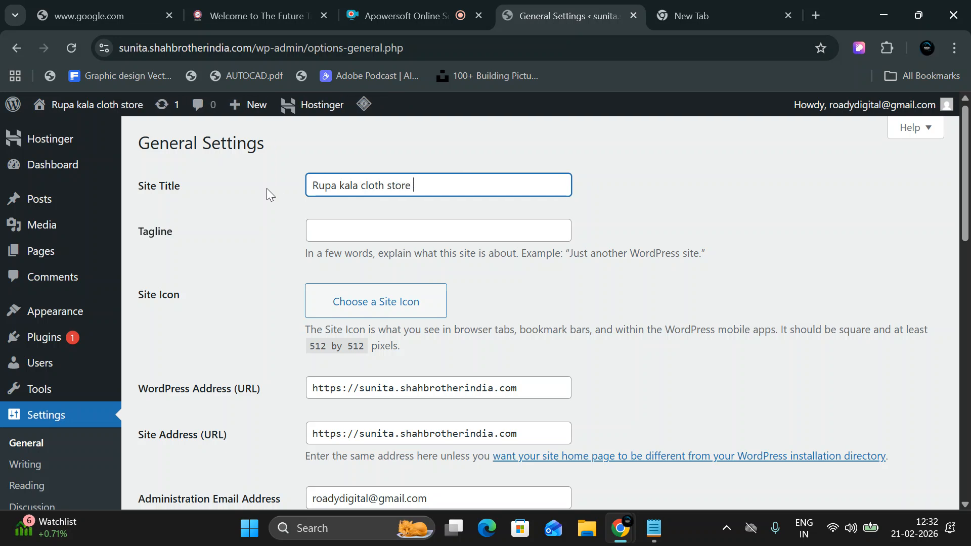
pyautogui.press('Tab')
pyautogui.write('Best cloth')
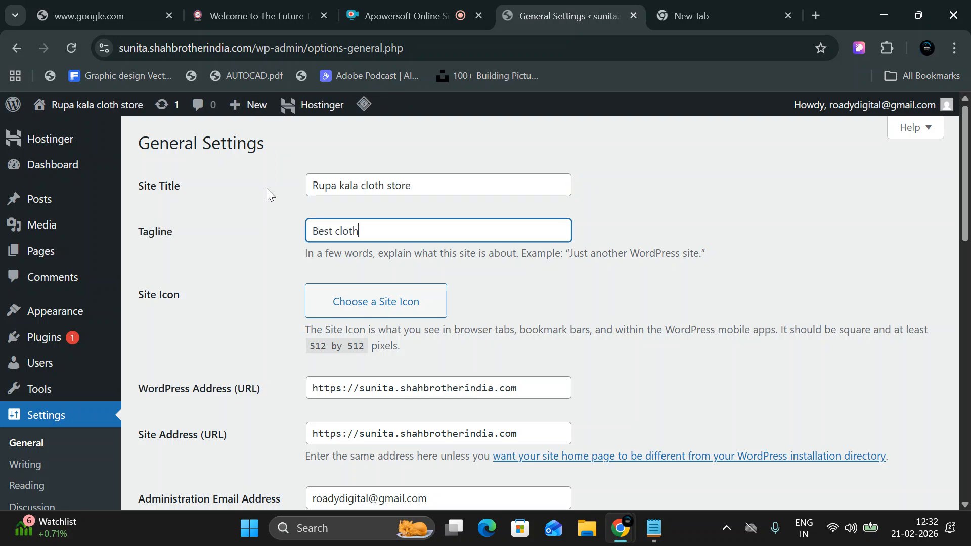
pyautogui.write(' store in dhanbad')
# Upload the ChatGPT-Image-Feb-21-2026 admission poster and crop it as the site icon.
pyautogui.click(396, 309)
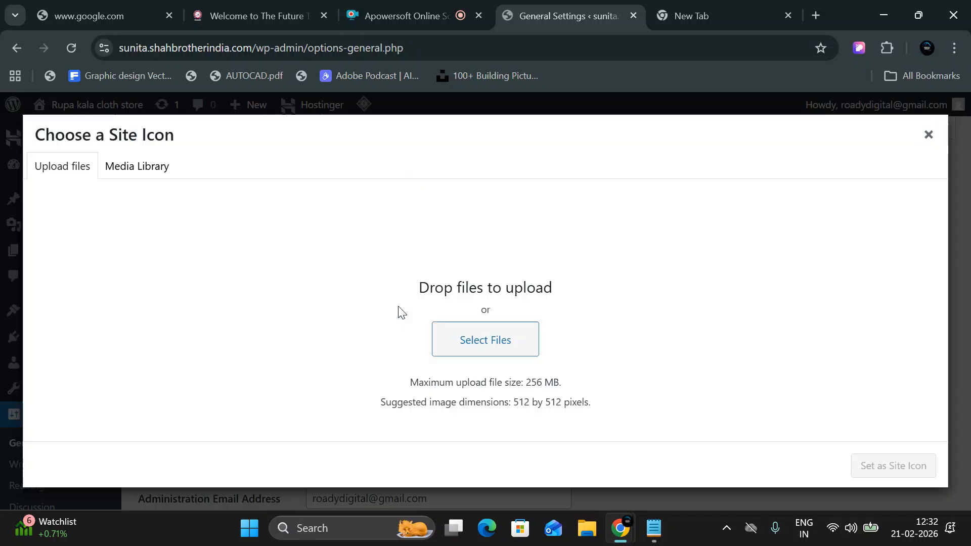
pyautogui.click(150, 175)
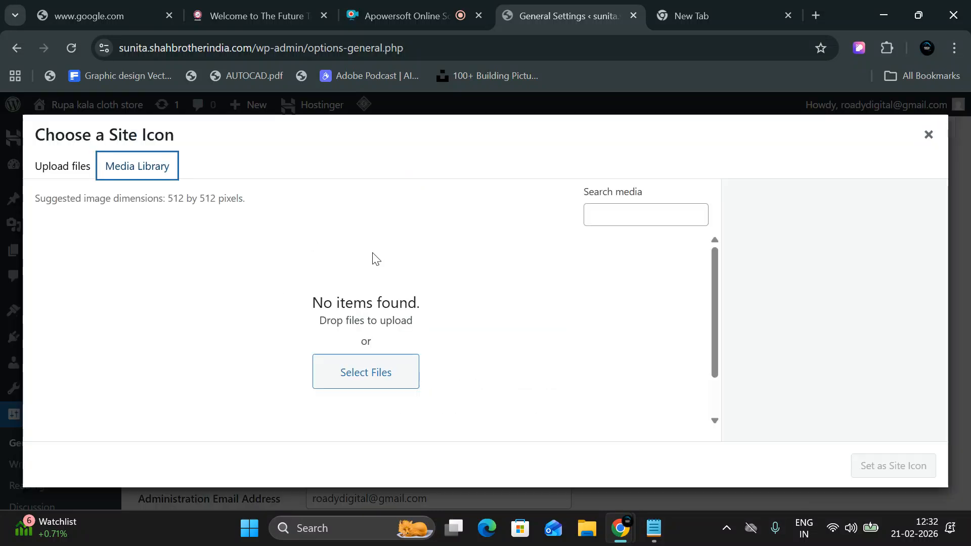
pyautogui.click(73, 173)
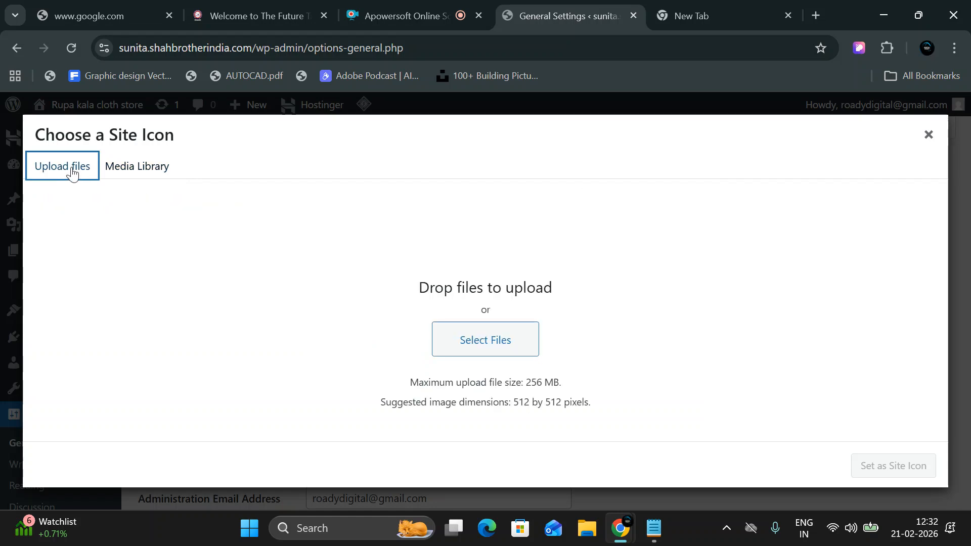
pyautogui.click(450, 342)
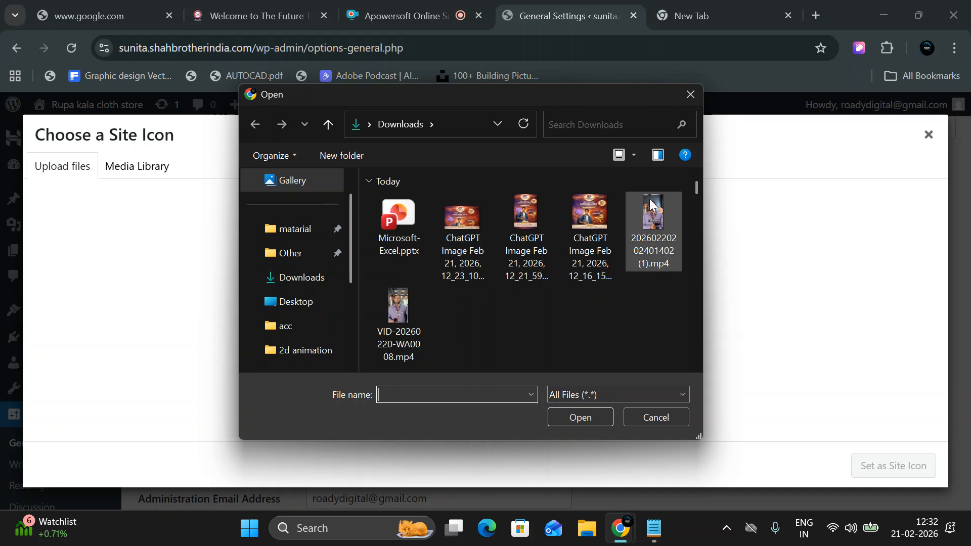
pyautogui.doubleClick(570, 211)
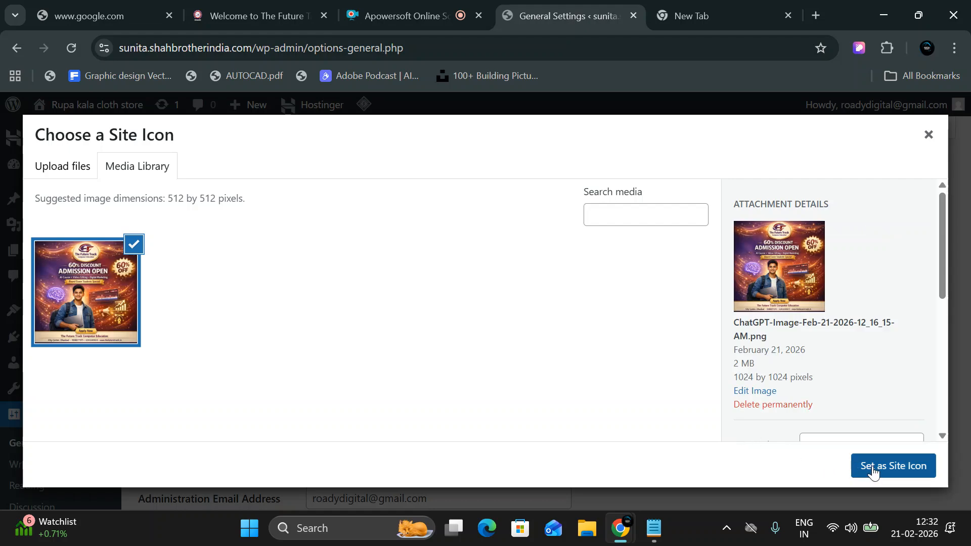
pyautogui.click(873, 472)
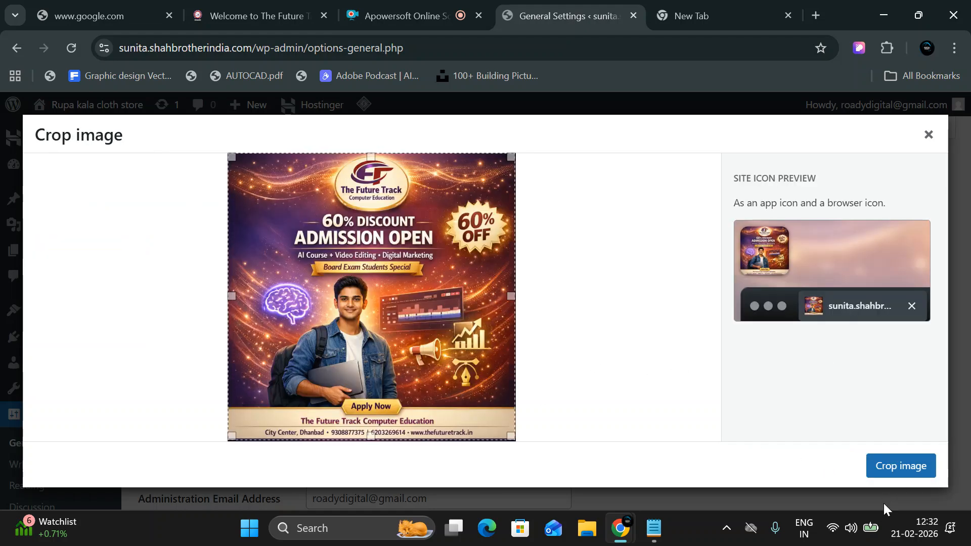
pyautogui.click(895, 471)
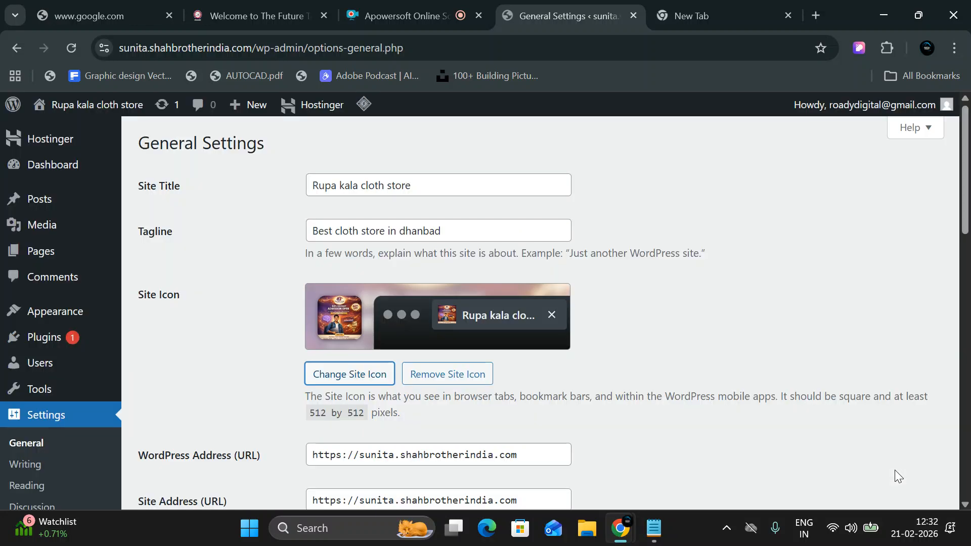
# Allow anyone to register and set the timezone to Kolkata.
pyautogui.scroll(-3, 384, 377)
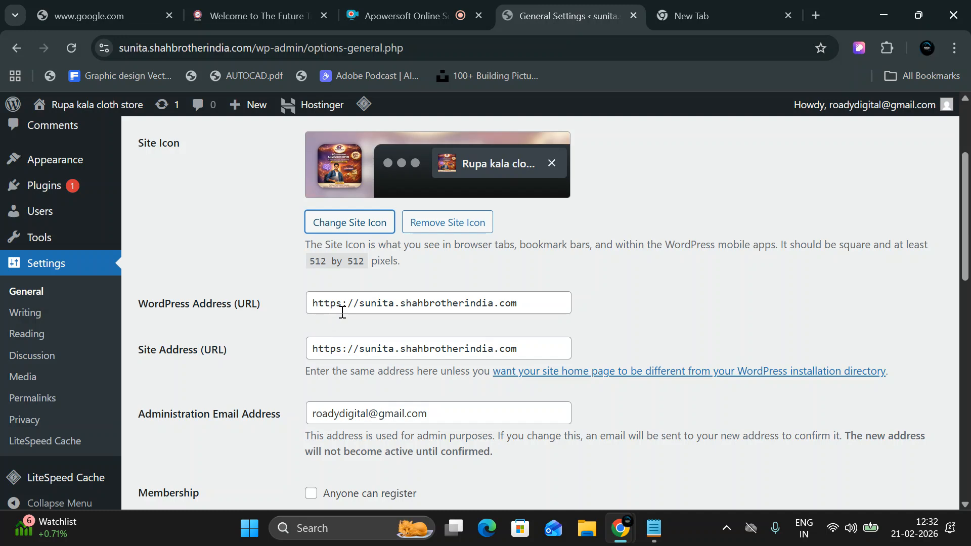
pyautogui.scroll(-3, 339, 321)
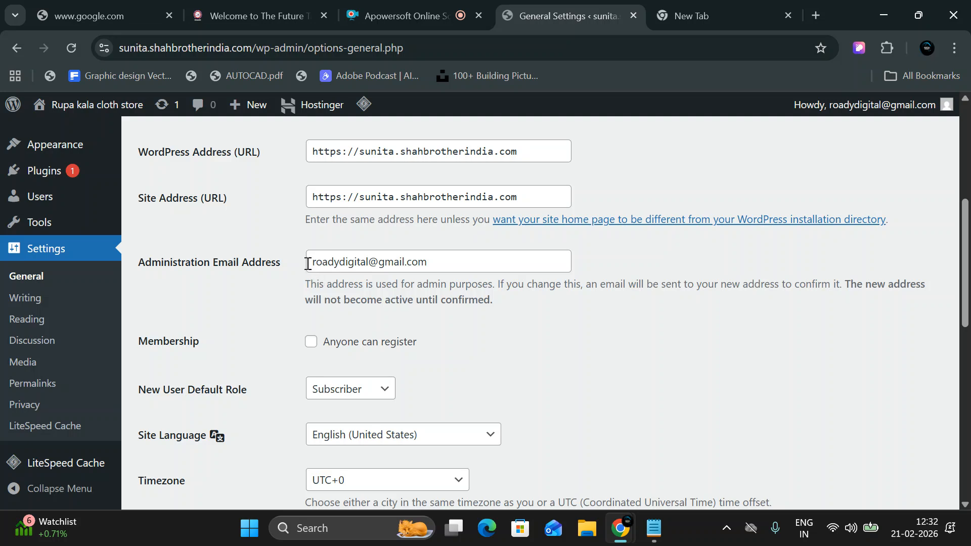
pyautogui.moveTo(308, 264); pyautogui.dragTo(443, 265)
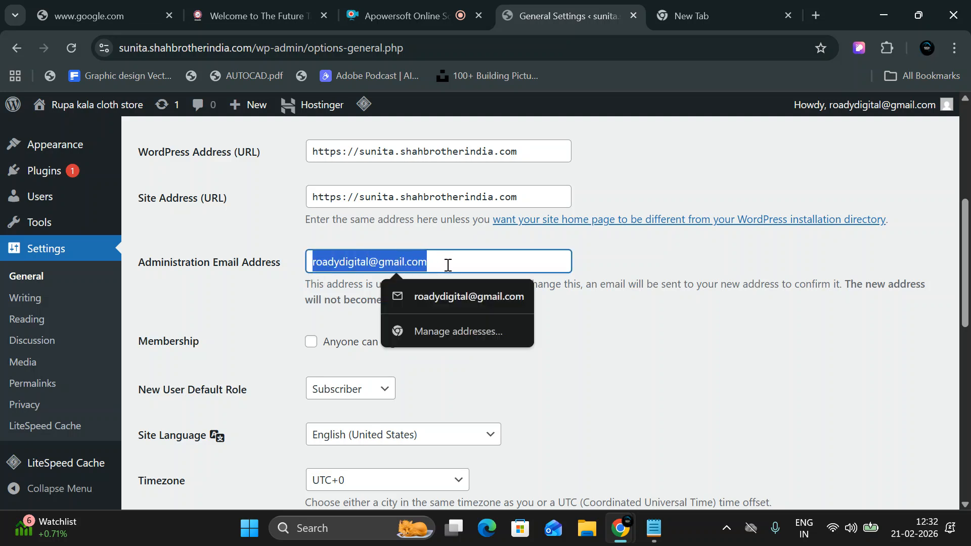
pyautogui.scroll(-3, 249, 384)
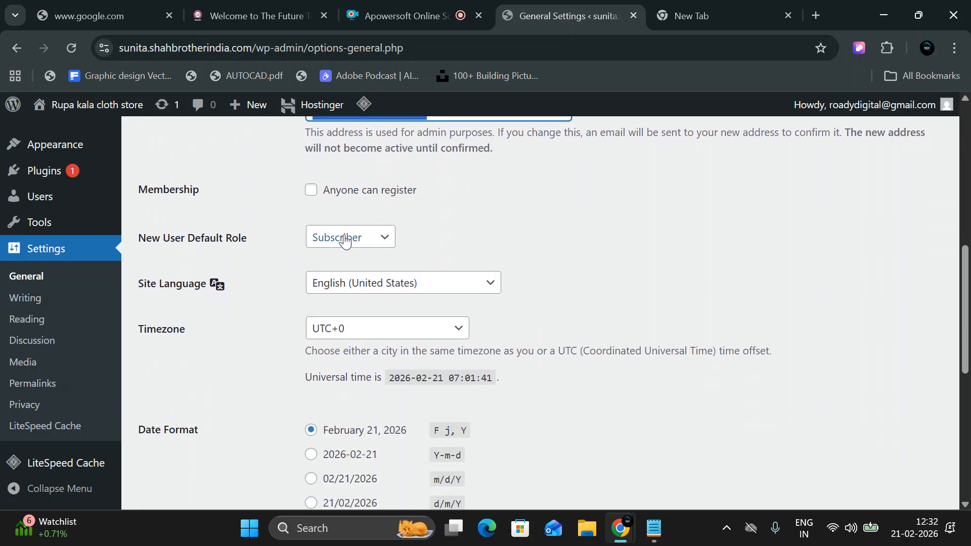
pyautogui.click(311, 191)
pyautogui.click(354, 339)
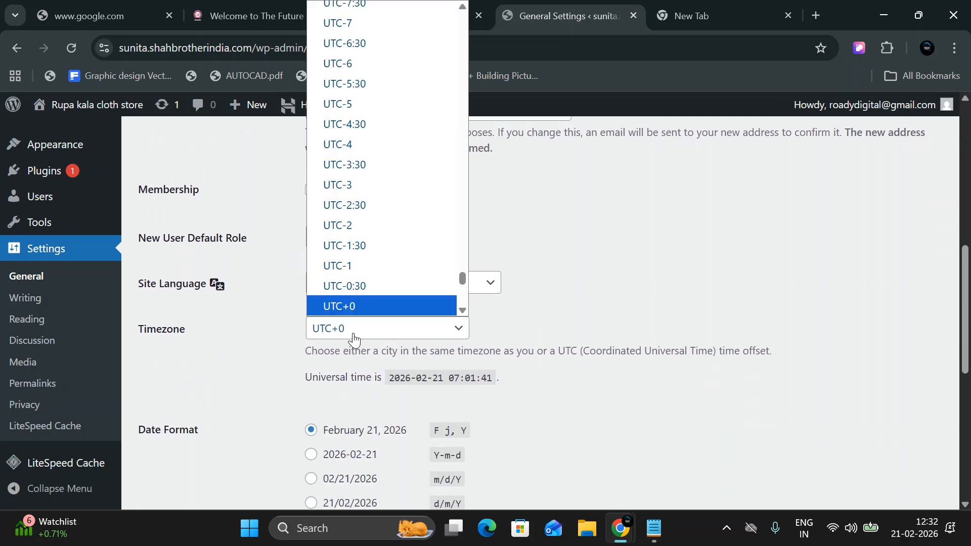
pyautogui.press('k')
pyautogui.press('k')
pyautogui.press('k')
pyautogui.press('k')
pyautogui.press('k')
pyautogui.press('k')
pyautogui.press('k')
pyautogui.press('k')
pyautogui.press('k')
pyautogui.press('k')
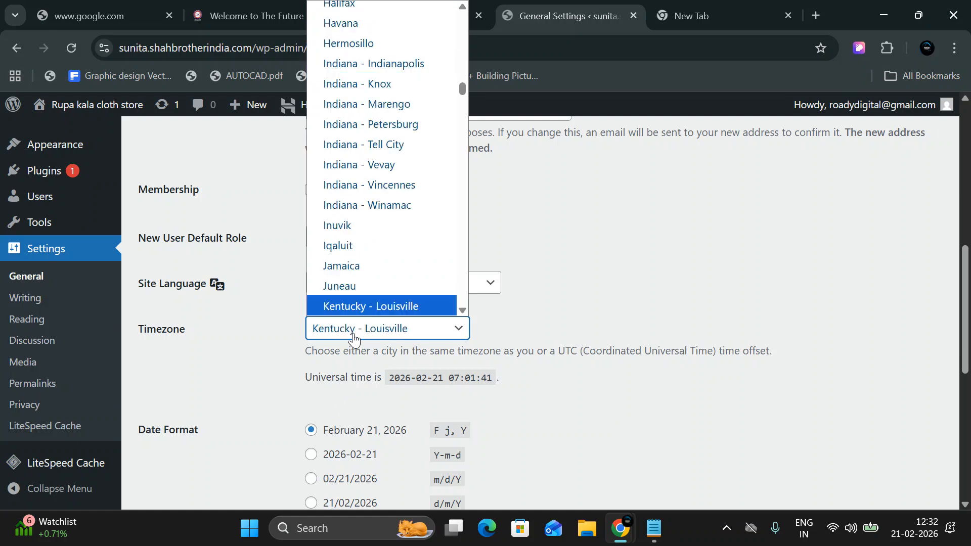
pyautogui.press('k')
pyautogui.press('k')
pyautogui.press('k')
pyautogui.press('k')
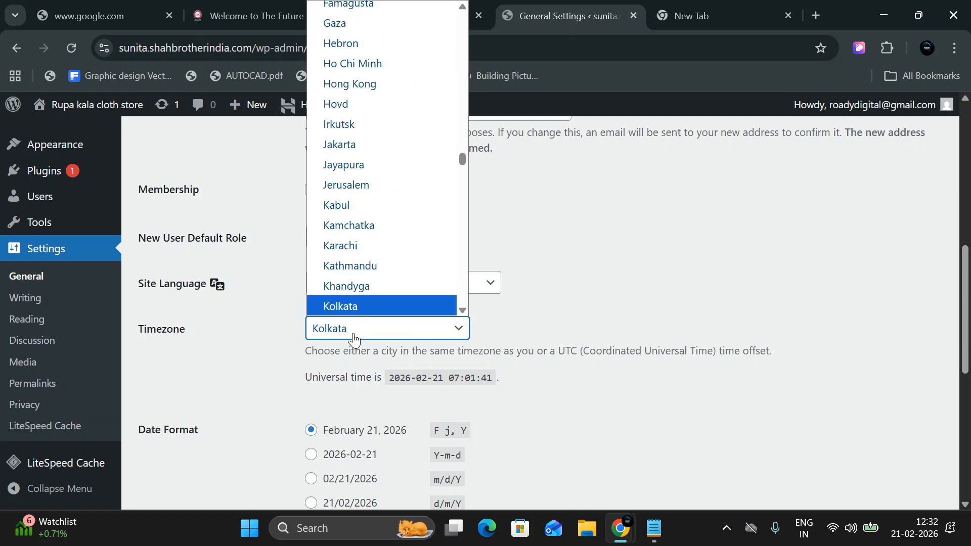
pyautogui.press('Up')
pyautogui.press('Return')
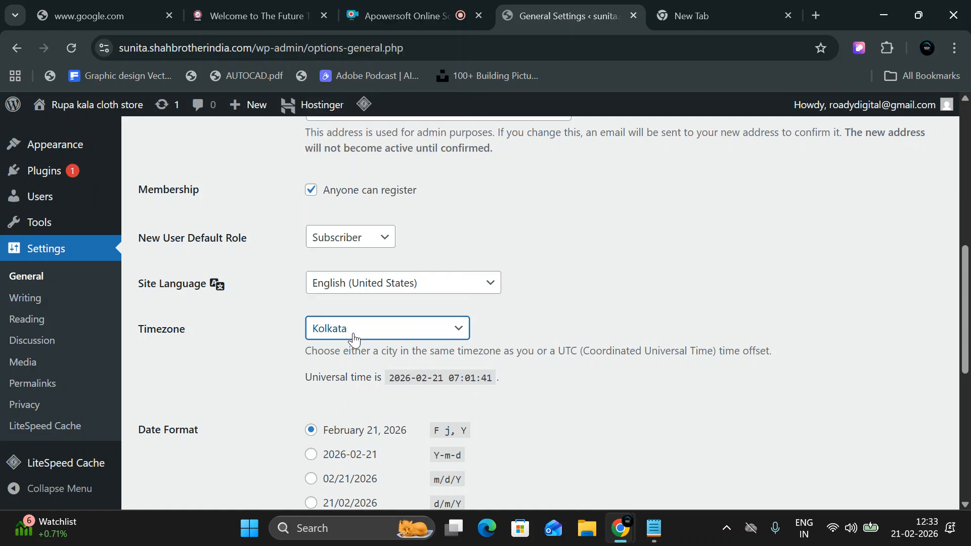
# Replace the Administration Email Address with the new admin e-mail and save the general settings.
pyautogui.scroll(3, 421, 205)
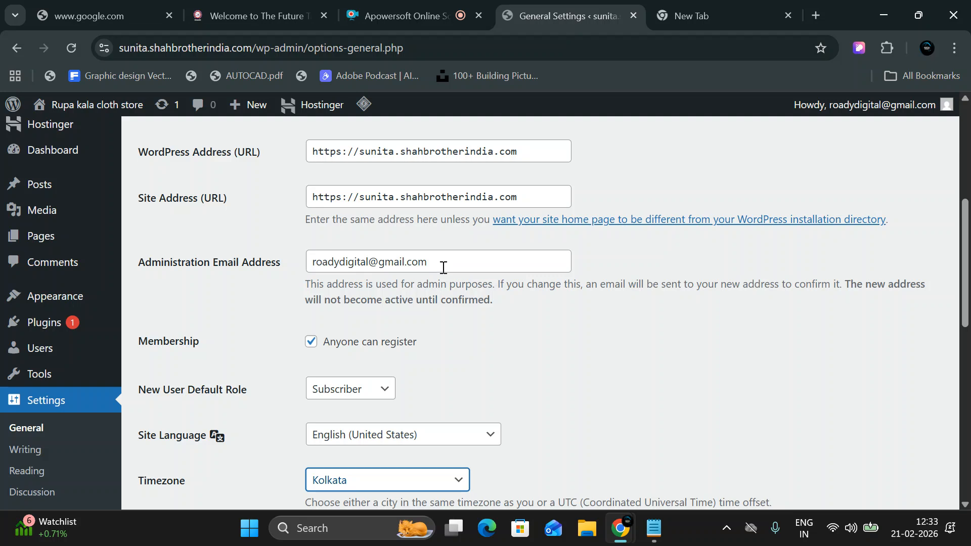
pyautogui.moveTo(443, 267); pyautogui.dragTo(306, 265)
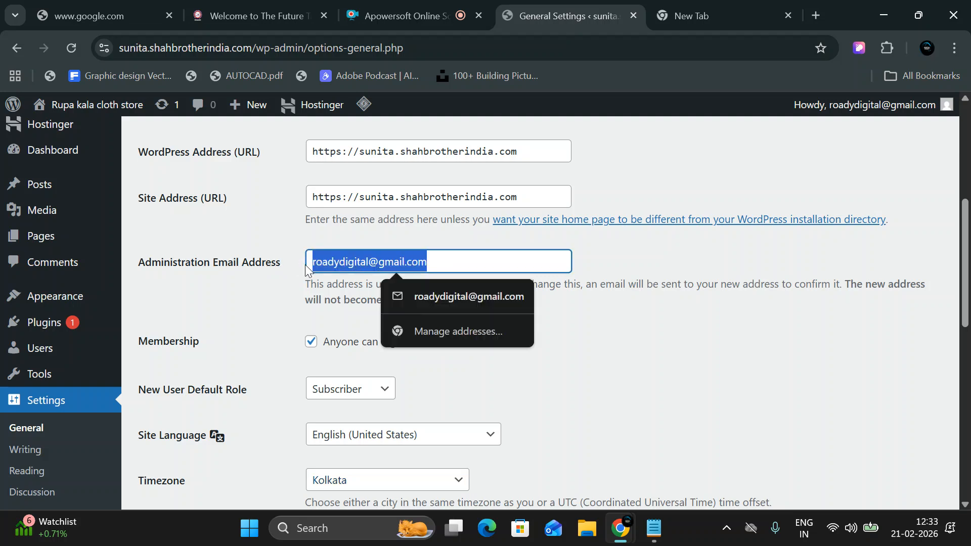
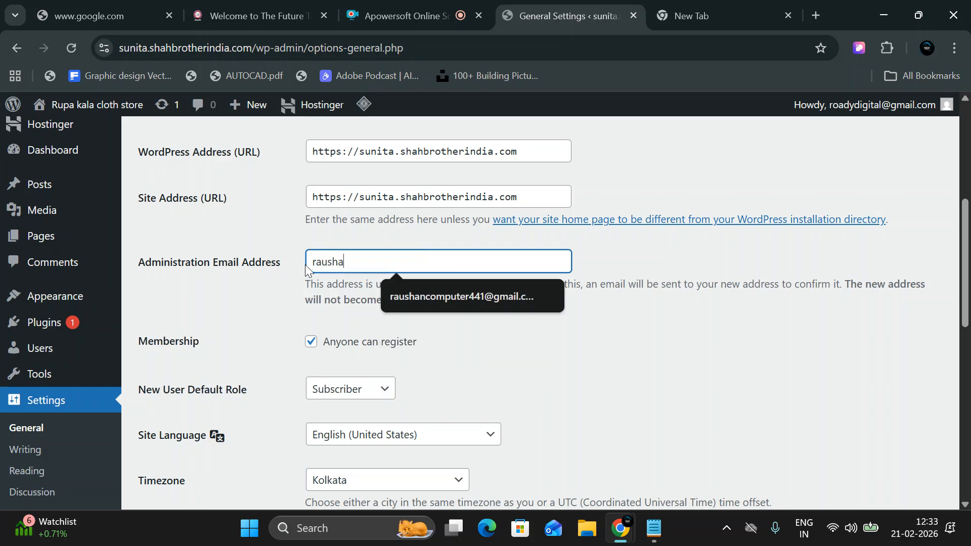
pyautogui.click(452, 301)
pyautogui.scroll(-5, 367, 303)
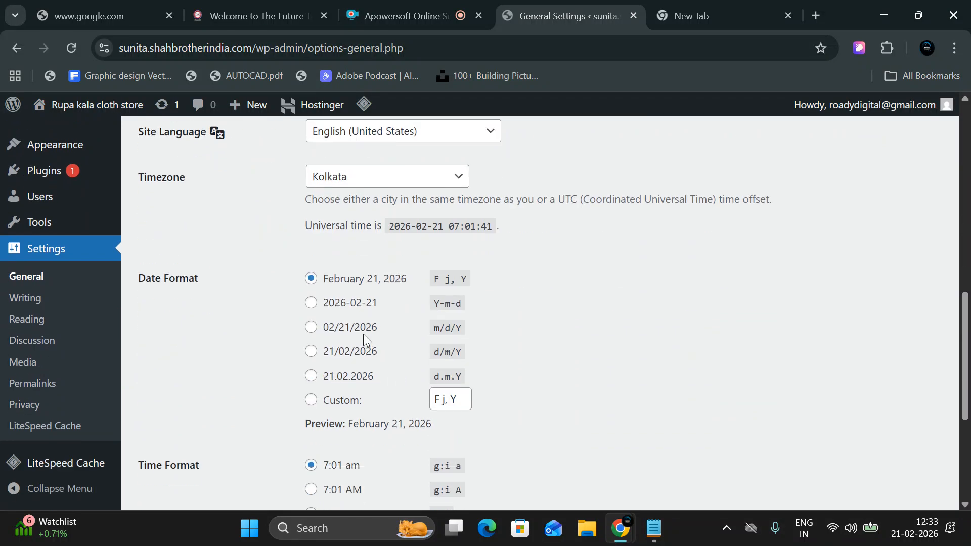
pyautogui.scroll(-4, 380, 278)
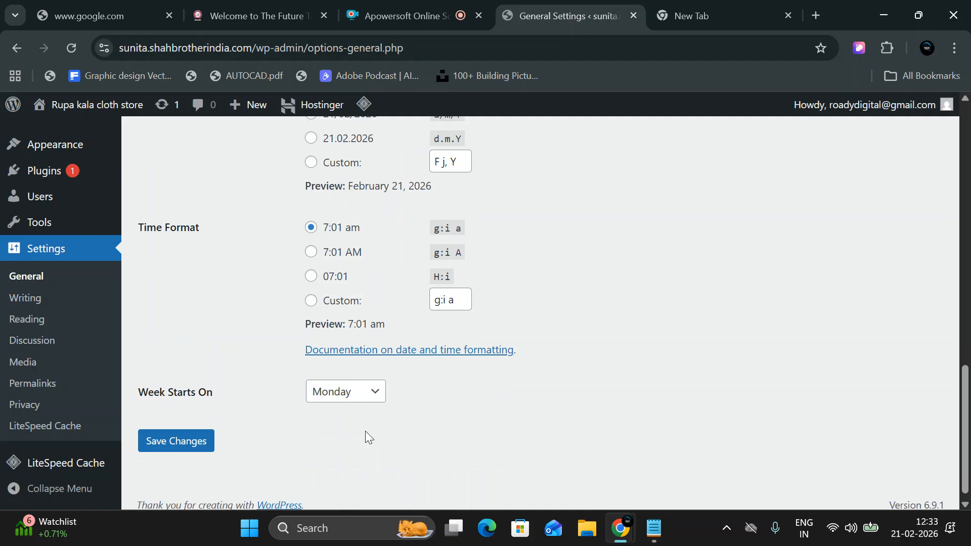
pyautogui.click(161, 438)
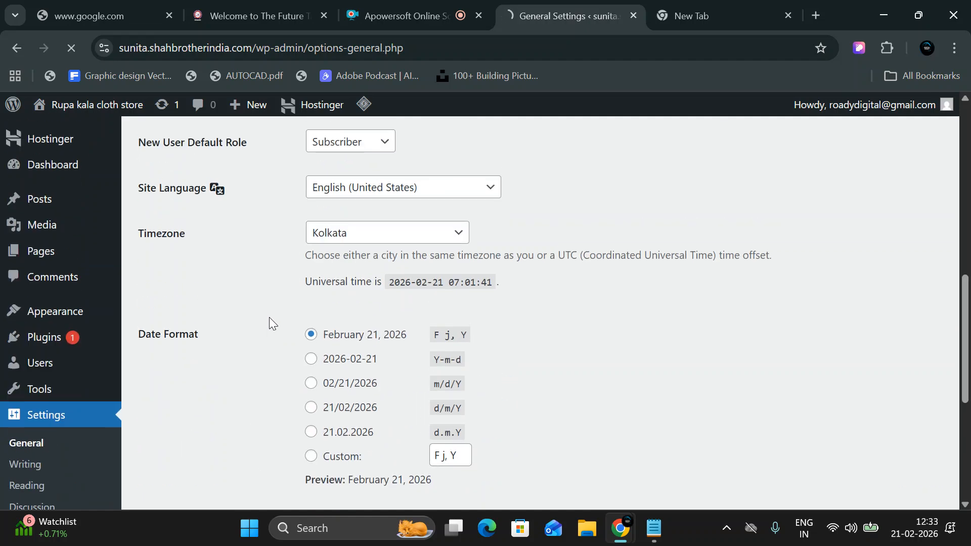
pyautogui.scroll(-4, 556, 320)
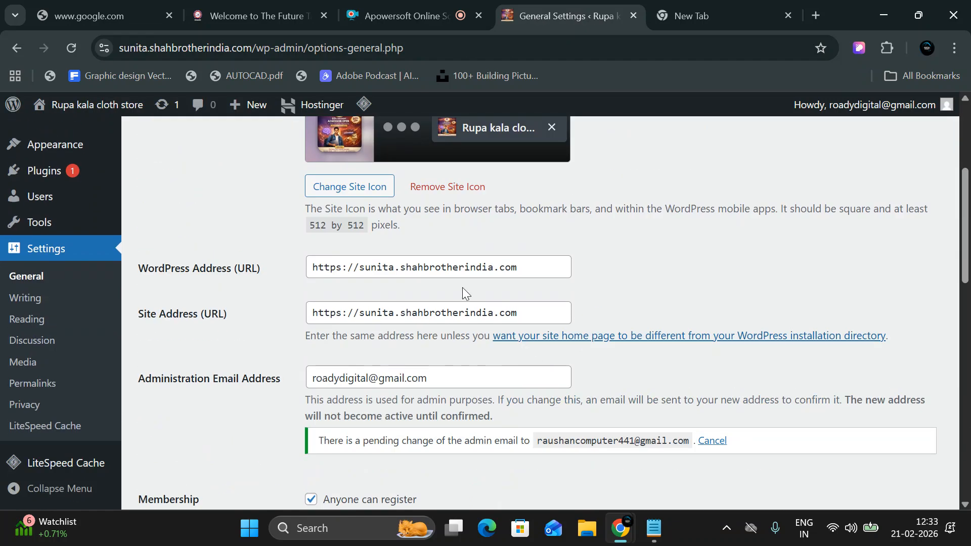
pyautogui.scroll(-1, 394, 402)
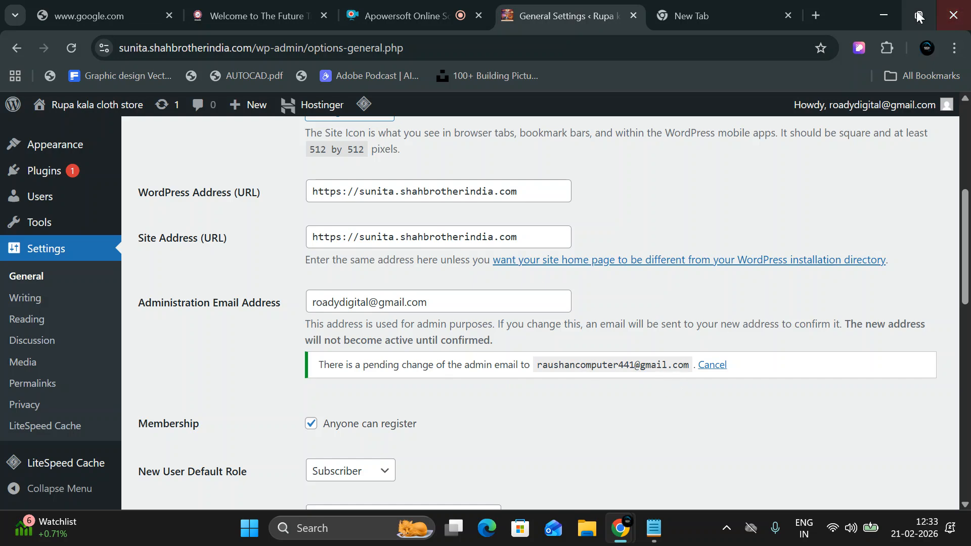
# Switch to a different Chrome profile and open a fresh tab.
pyautogui.click(926, 48)
pyautogui.scroll(-3, 790, 329)
pyautogui.scroll(-3, 790, 329)
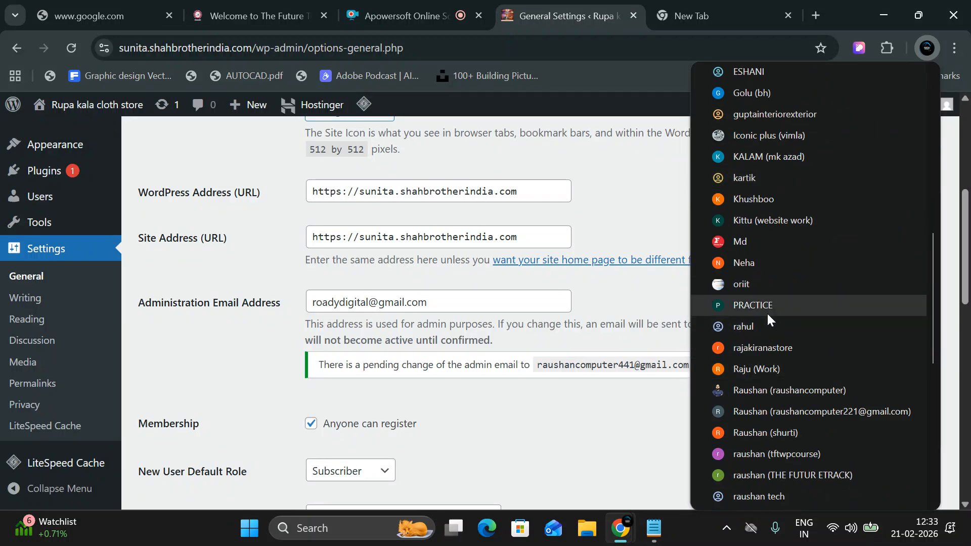
pyautogui.click(767, 391)
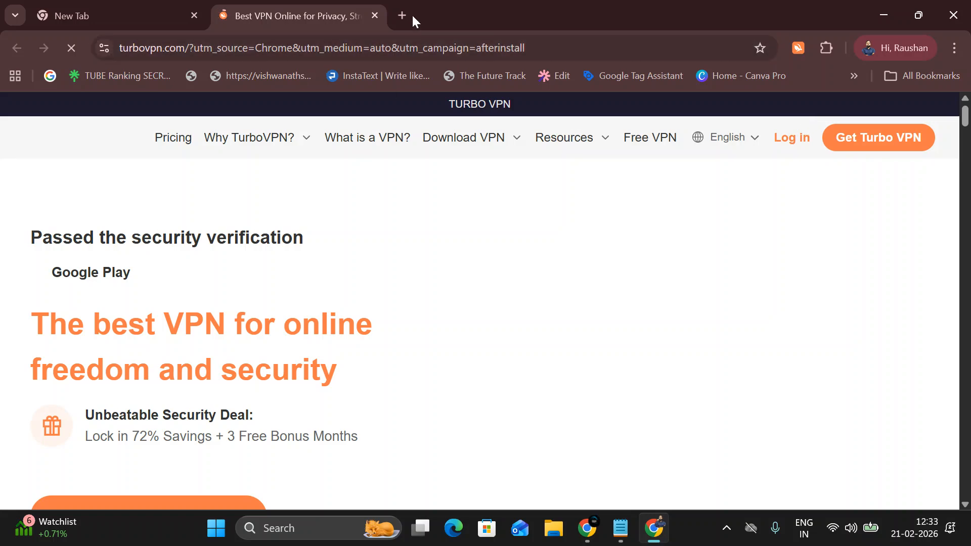
pyautogui.click(405, 15)
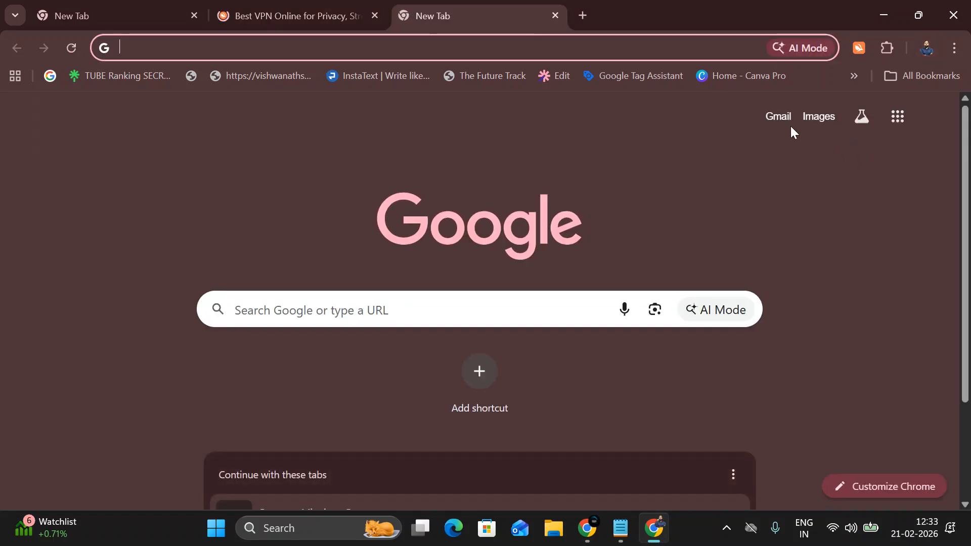
# Open the WordPress New Admin Email Address message in Gmail and follow its confirmation link.
pyautogui.click(779, 116)
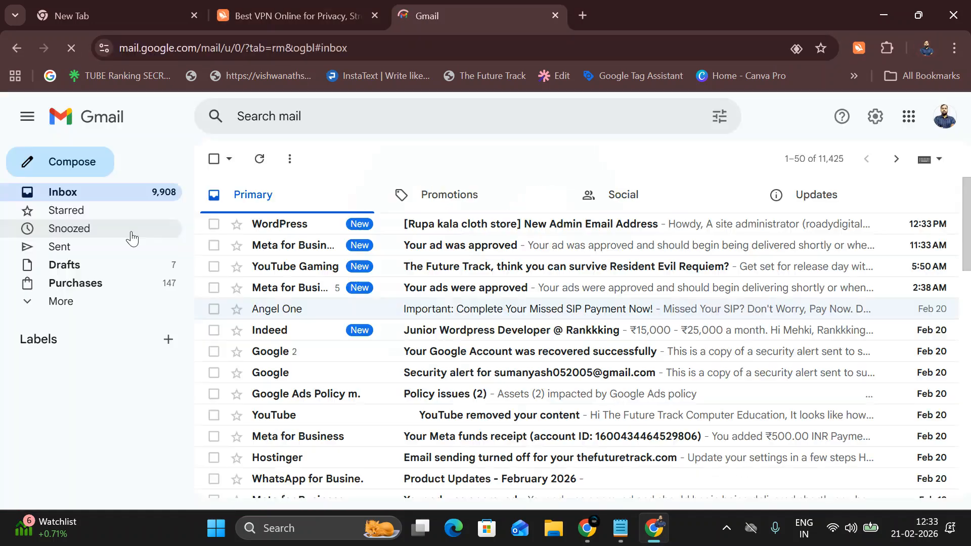
pyautogui.click(484, 232)
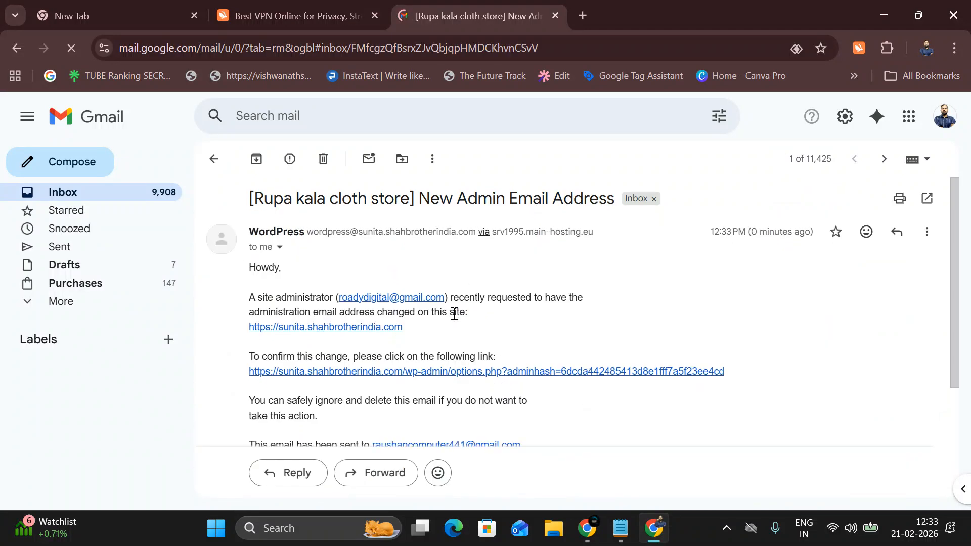
pyautogui.scroll(-3, 429, 248)
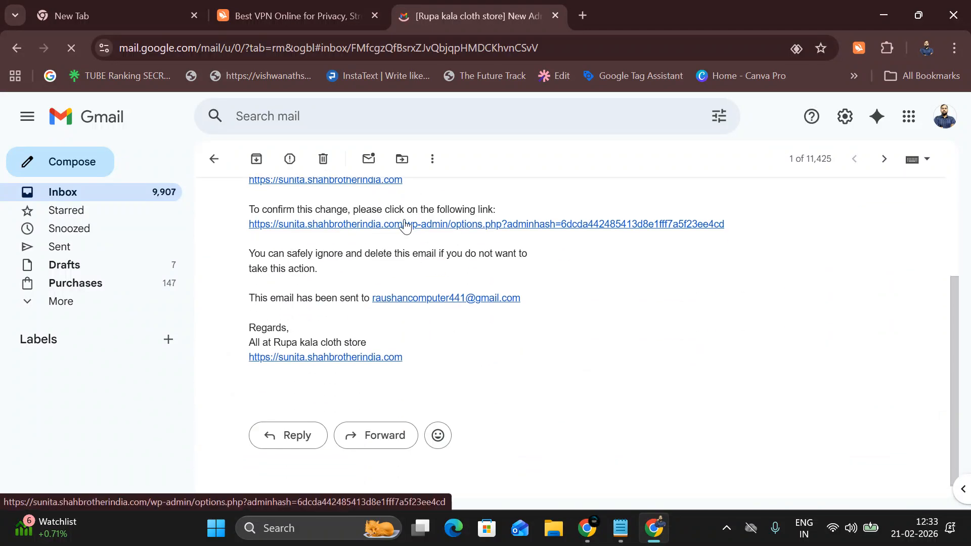
pyautogui.click(405, 226)
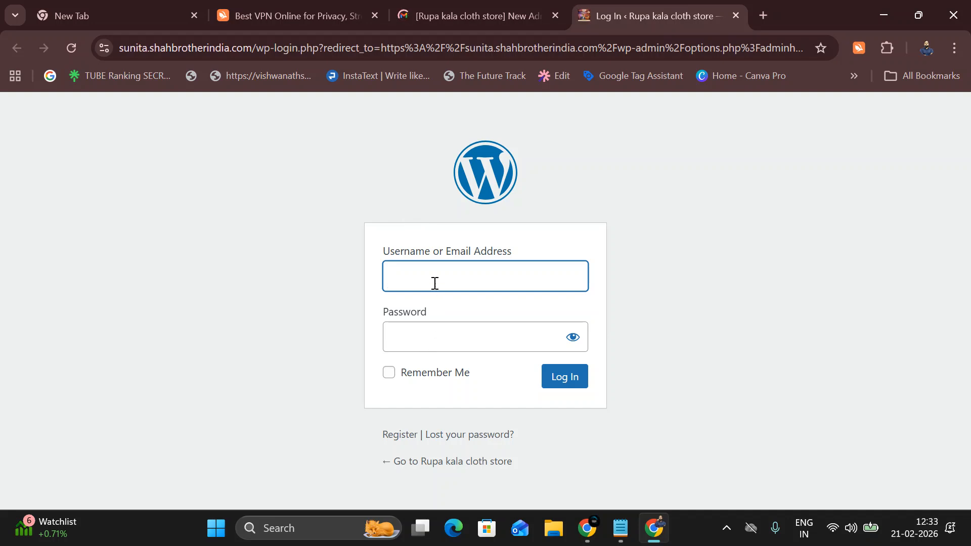
# Log in with the admin username and password, letting Chrome save the password.
pyautogui.click(434, 286)
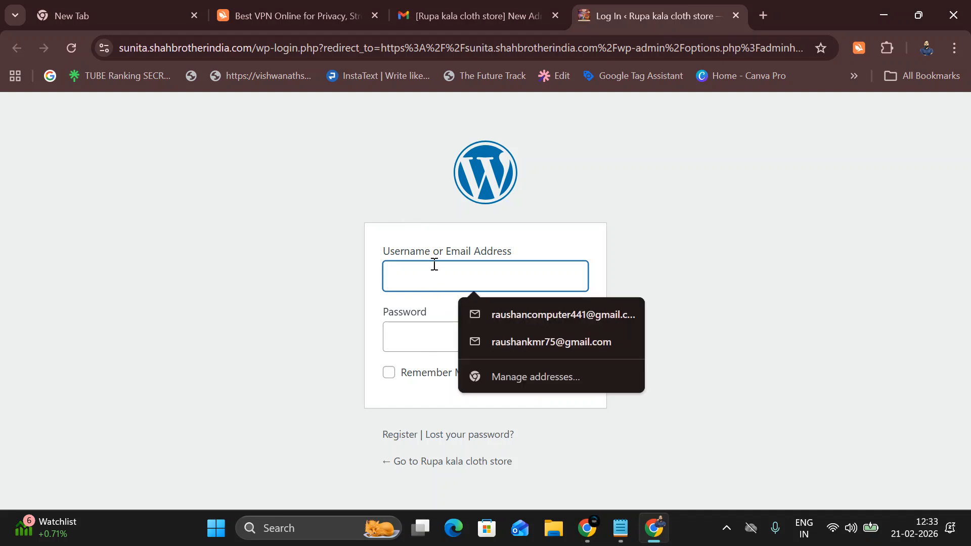
pyautogui.write('R')
pyautogui.press('BackSpace')
pyautogui.click(505, 321)
pyautogui.click(462, 329)
pyautogui.write('a*******')
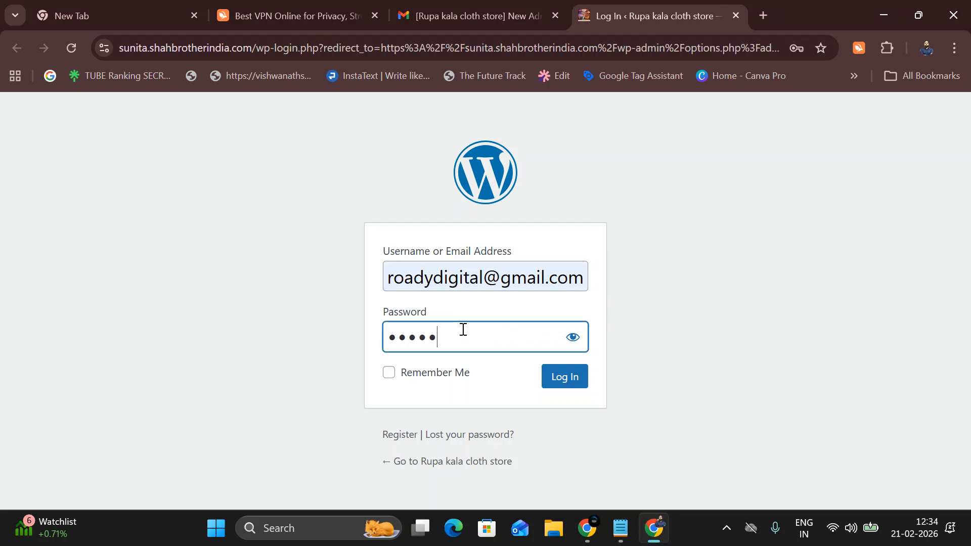
pyautogui.write('**')
pyautogui.press('Return')
pyautogui.scroll(-2, 364, 283)
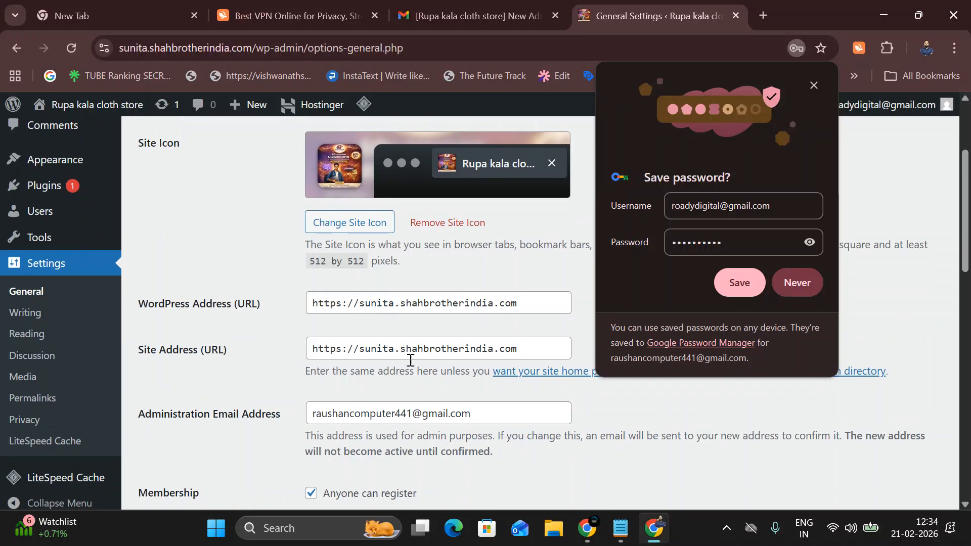
pyautogui.click(746, 293)
# Scroll through General Settings to check the confirmed admin email address.
pyautogui.scroll(-1, 403, 392)
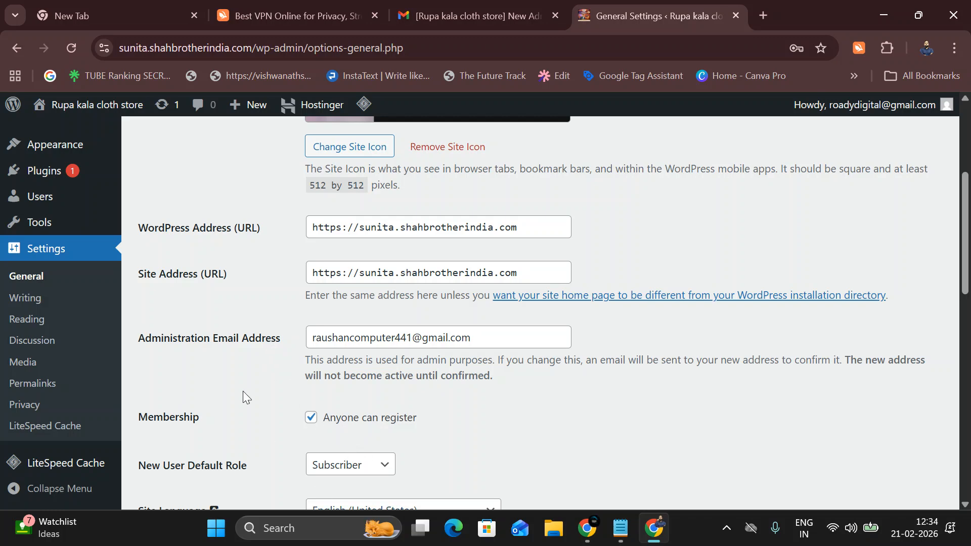
pyautogui.moveTo(63, 234)
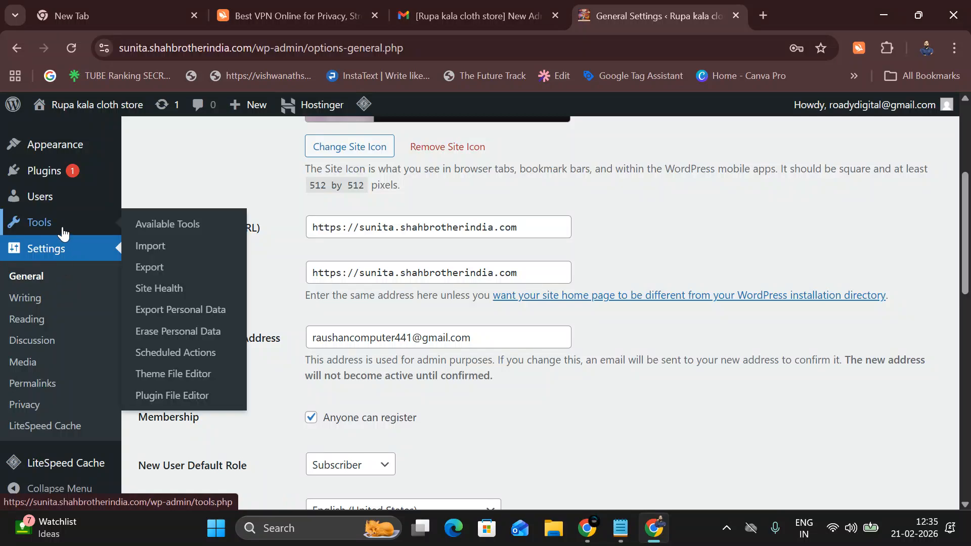
pyautogui.scroll(5, 314, 265)
pyautogui.scroll(-5, 320, 286)
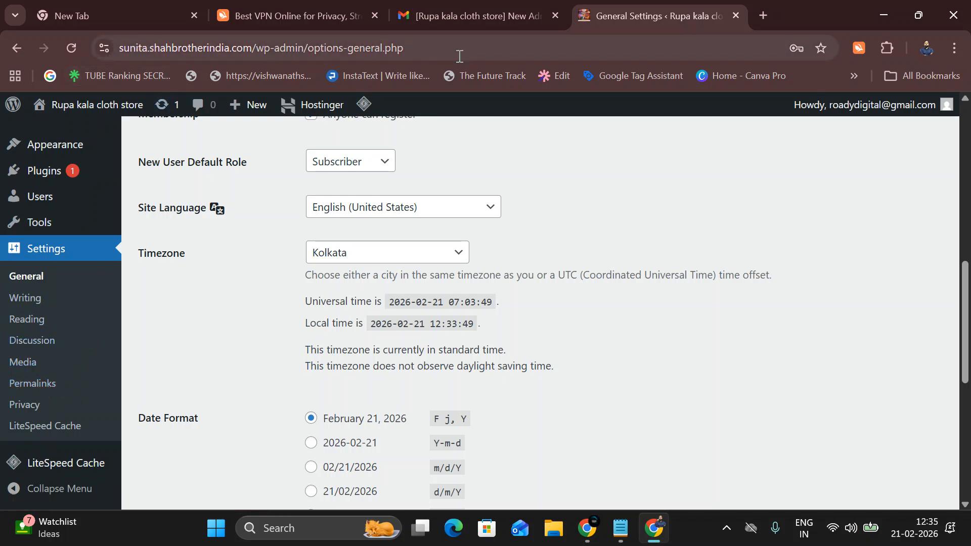
pyautogui.scroll(-8, 278, 309)
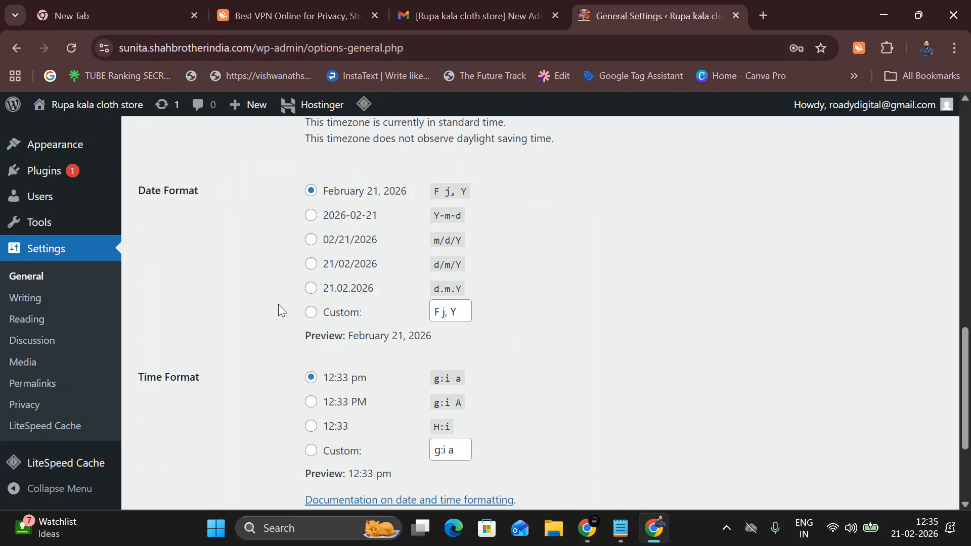
# Save Post name as the permalink structure in Settings > Permalinks.
pyautogui.click(46, 385)
pyautogui.scroll(-4, 479, 383)
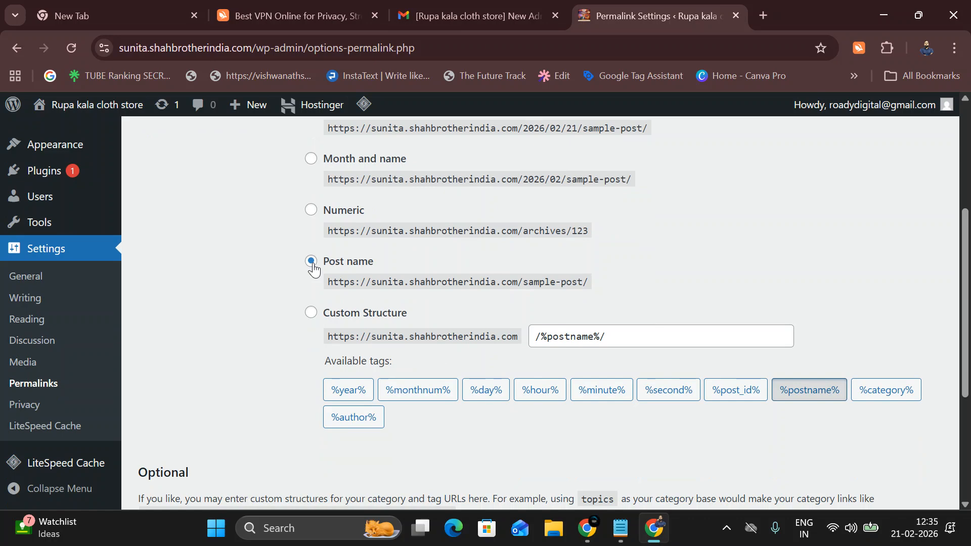
pyautogui.scroll(-4, 314, 270)
pyautogui.click(180, 431)
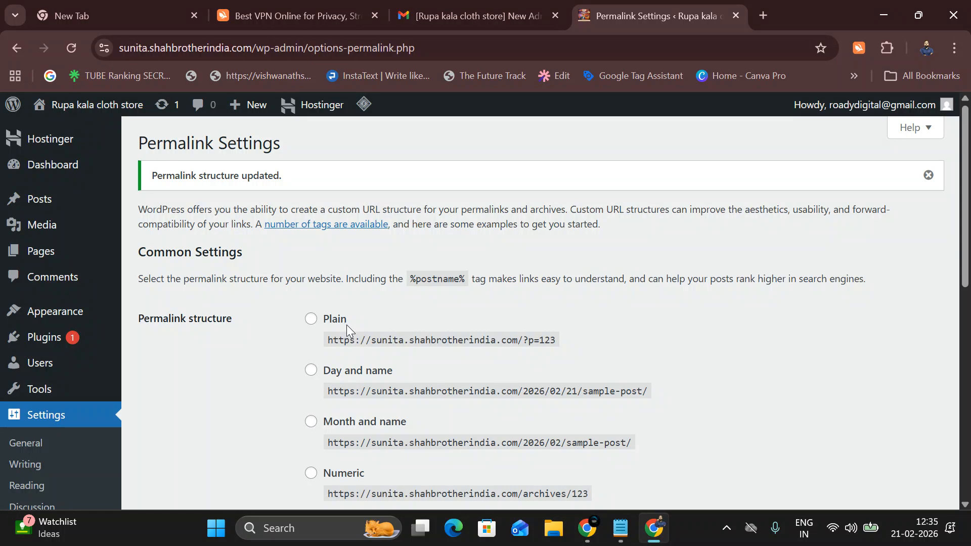
pyautogui.scroll(-6, 347, 324)
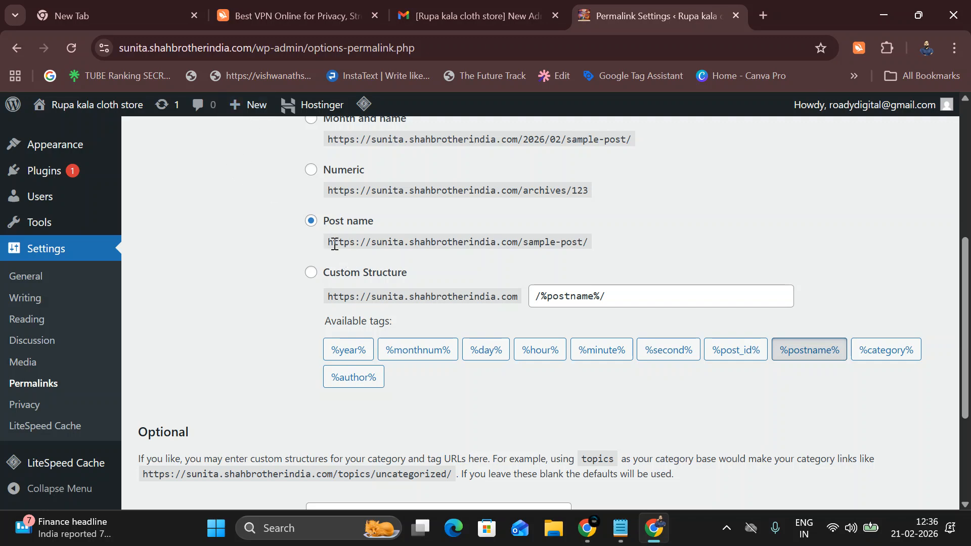
pyautogui.click(57, 383)
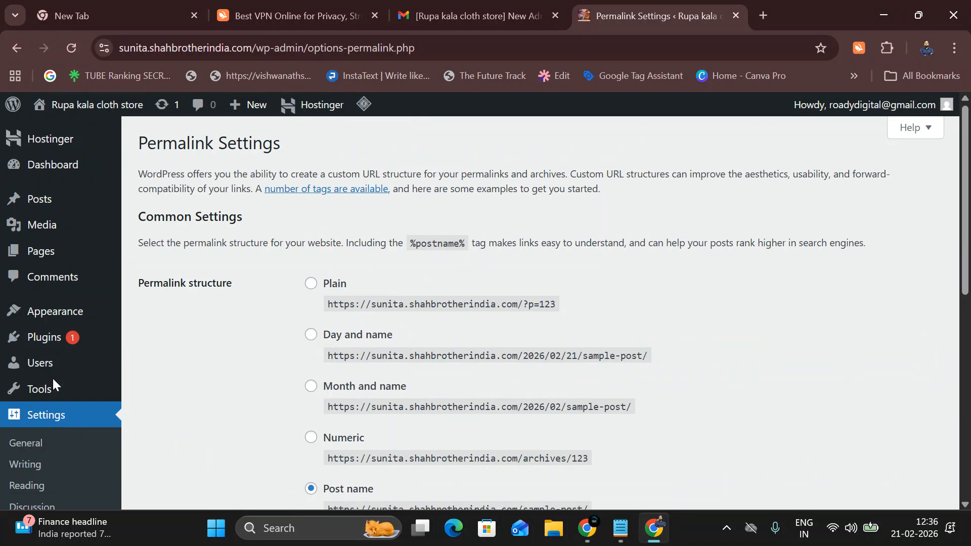
pyautogui.scroll(-3, 83, 405)
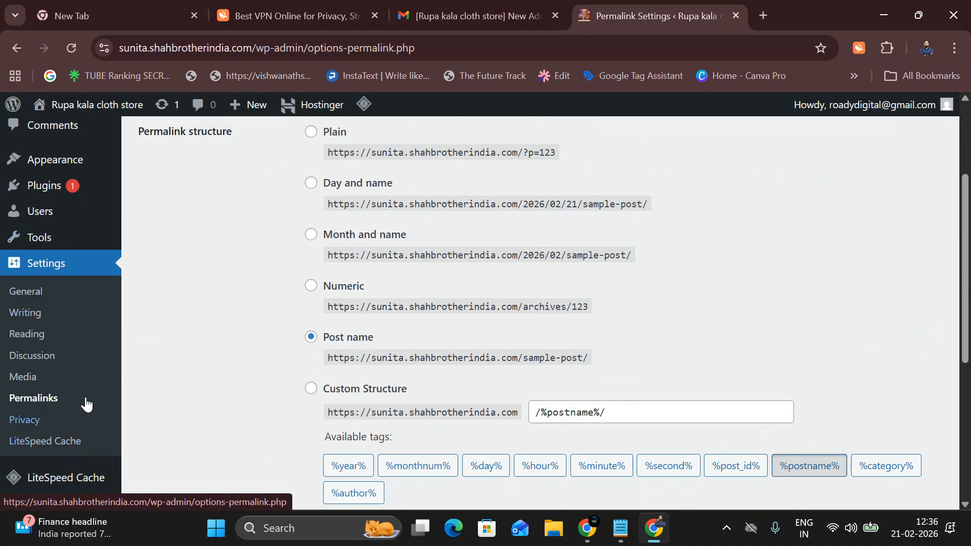
pyautogui.scroll(3, 87, 402)
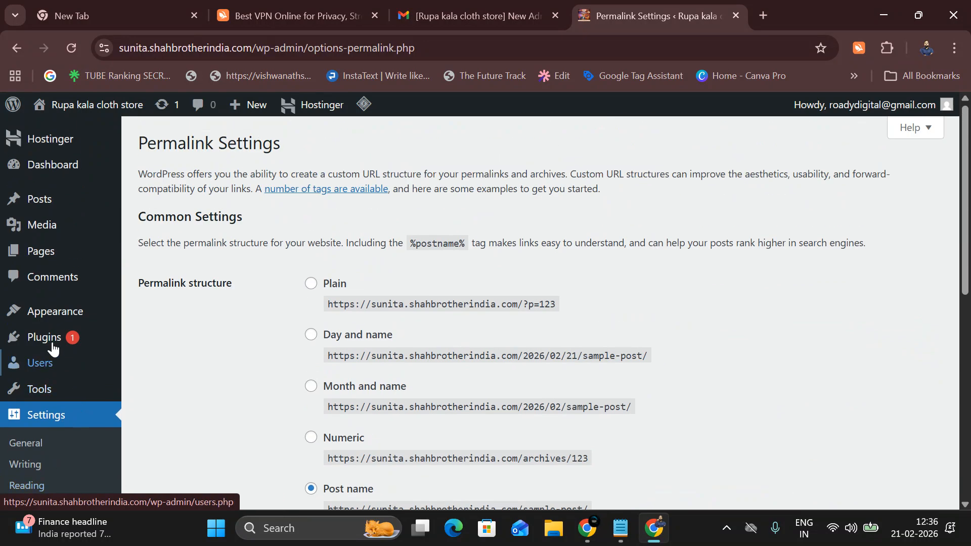
pyautogui.moveTo(59, 164)
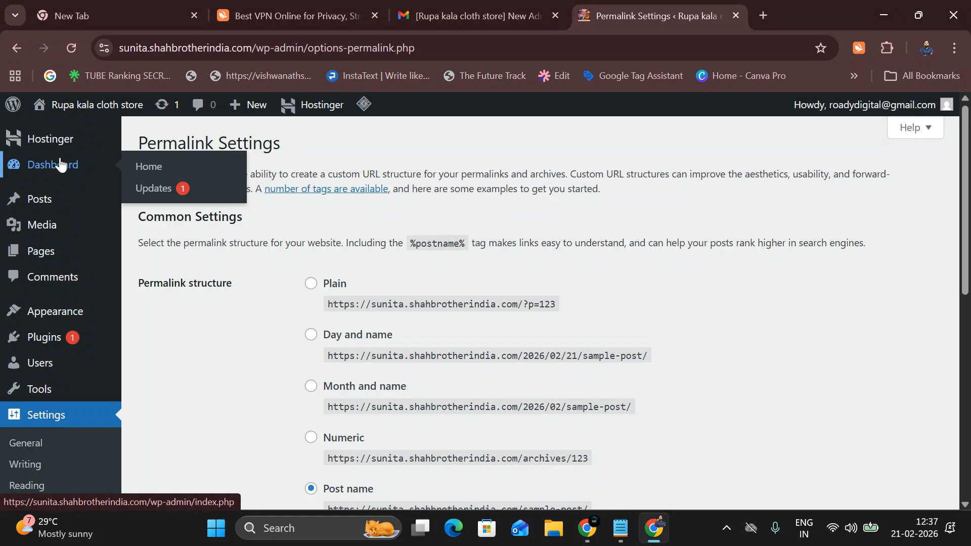
pyautogui.scroll(-5, 78, 251)
pyautogui.moveTo(30, 170)
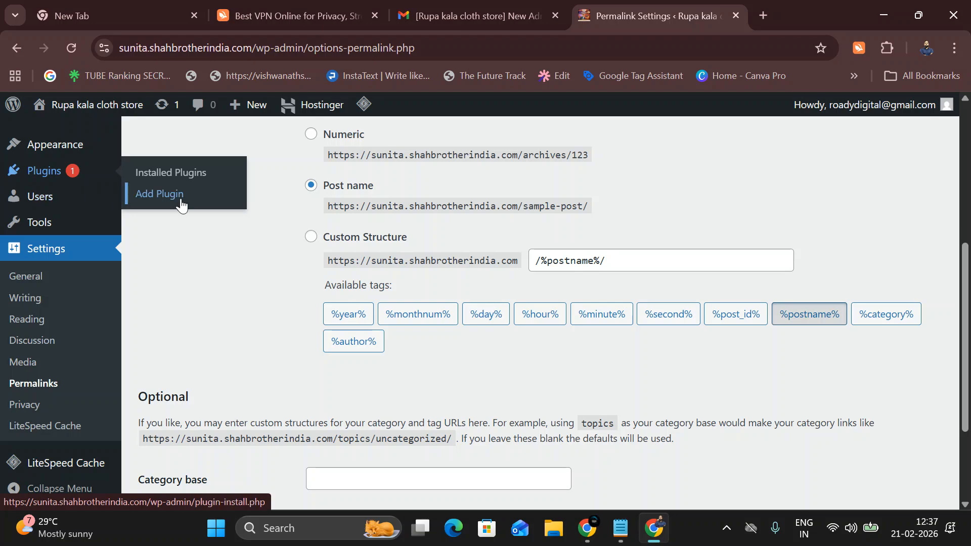
# Deactivate Hostinger Tools, Hostinger Reach and Hostinger Easy Onboarding with a bulk action.
pyautogui.click(183, 173)
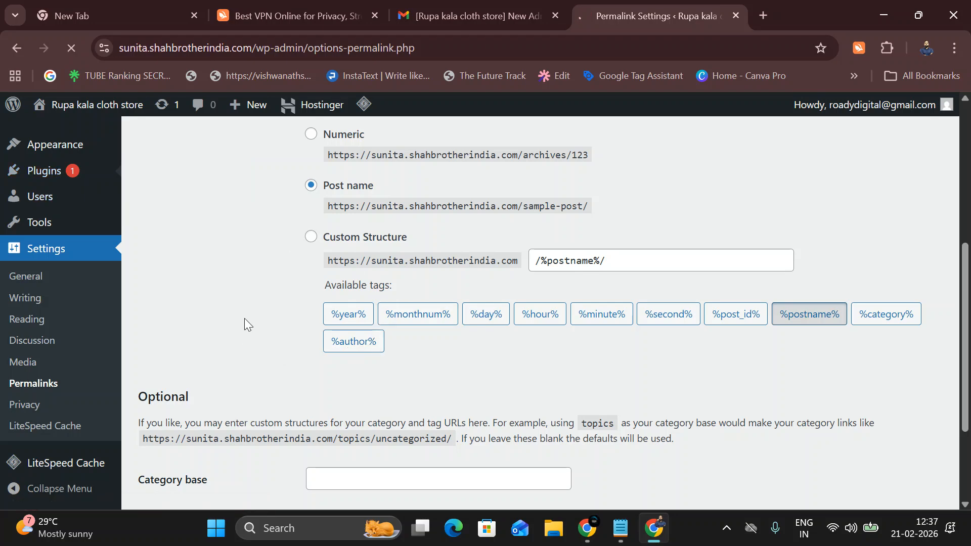
pyautogui.scroll(-3, 263, 286)
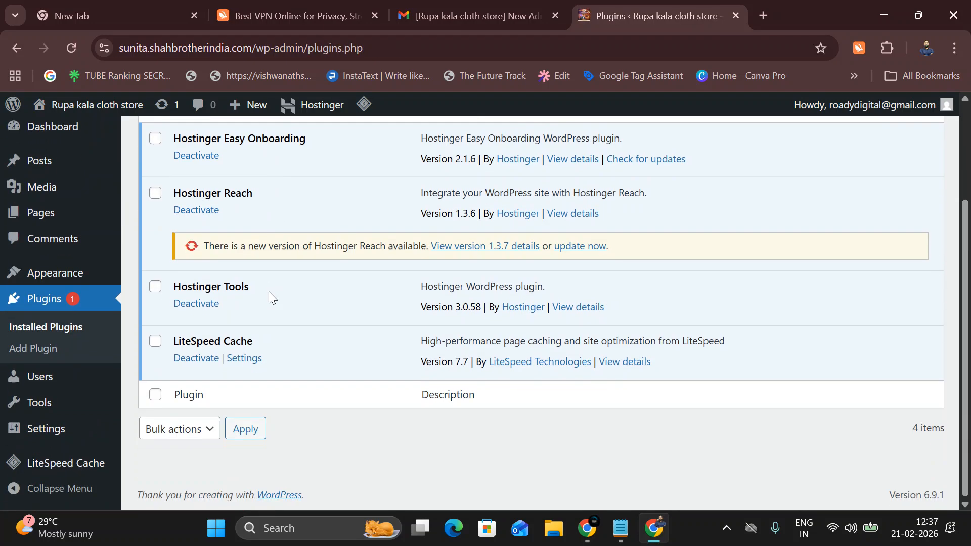
pyautogui.click(155, 286)
pyautogui.click(155, 192)
pyautogui.click(155, 142)
pyautogui.scroll(2, 154, 304)
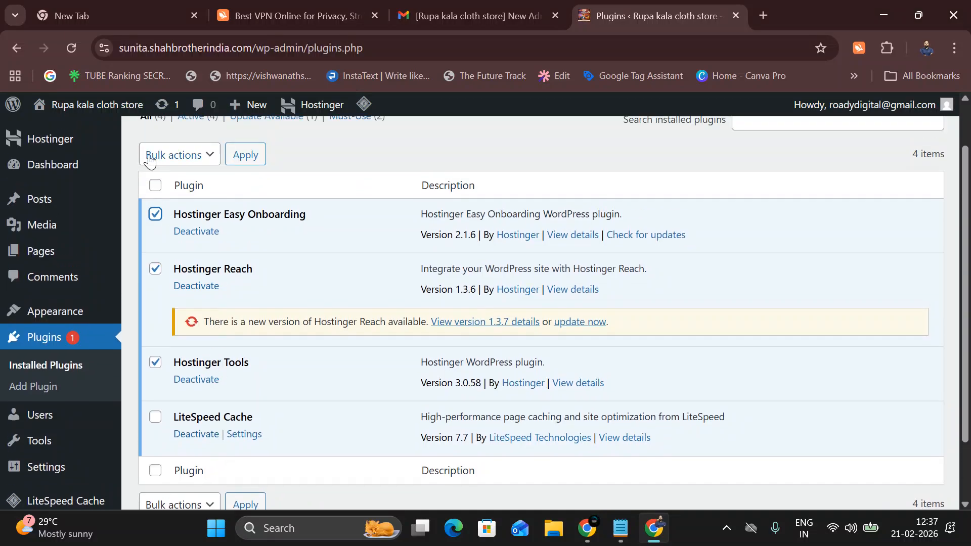
pyautogui.click(147, 159)
pyautogui.click(168, 217)
pyautogui.click(238, 157)
# Bulk-delete the deactivated Hostinger plugins and confirm removing their data.
pyautogui.click(155, 284)
pyautogui.click(209, 257)
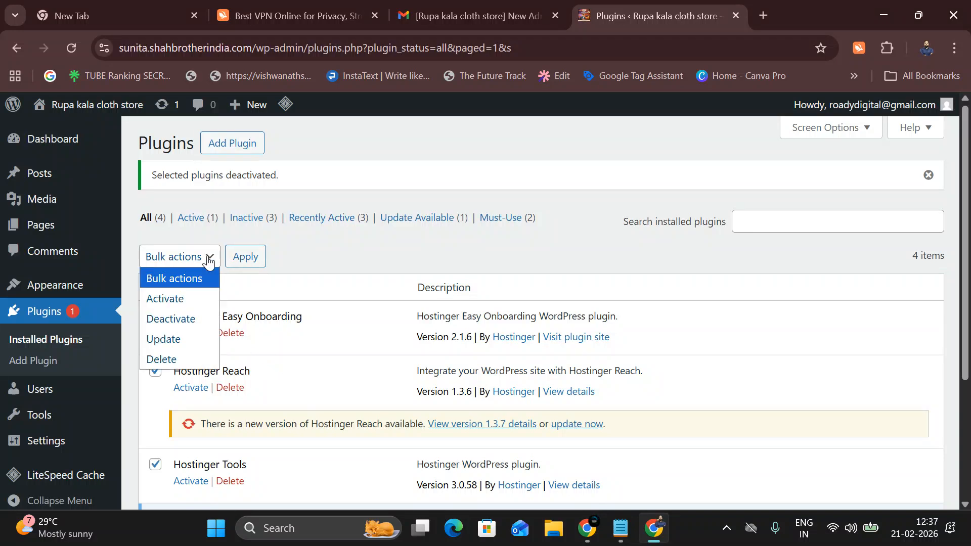
pyautogui.click(184, 358)
pyautogui.click(244, 257)
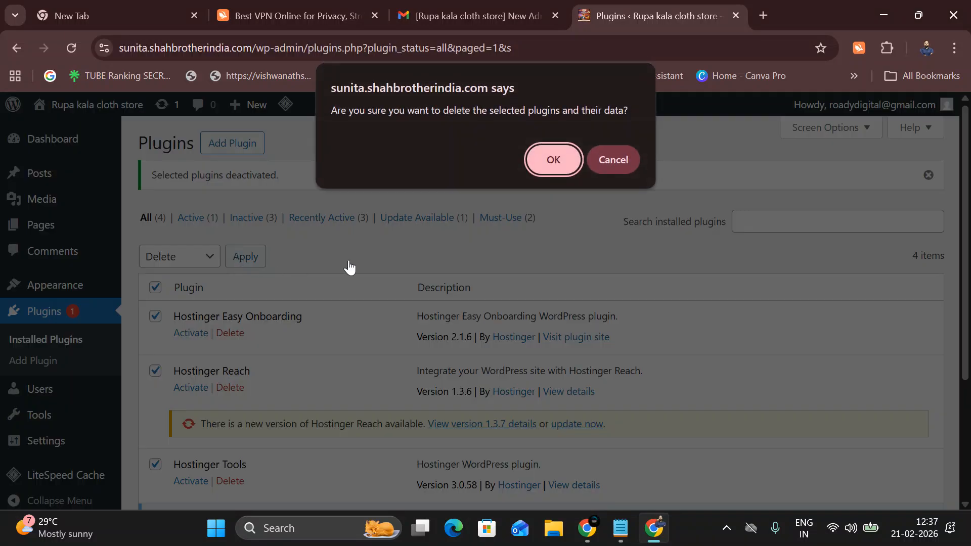
pyautogui.click(549, 167)
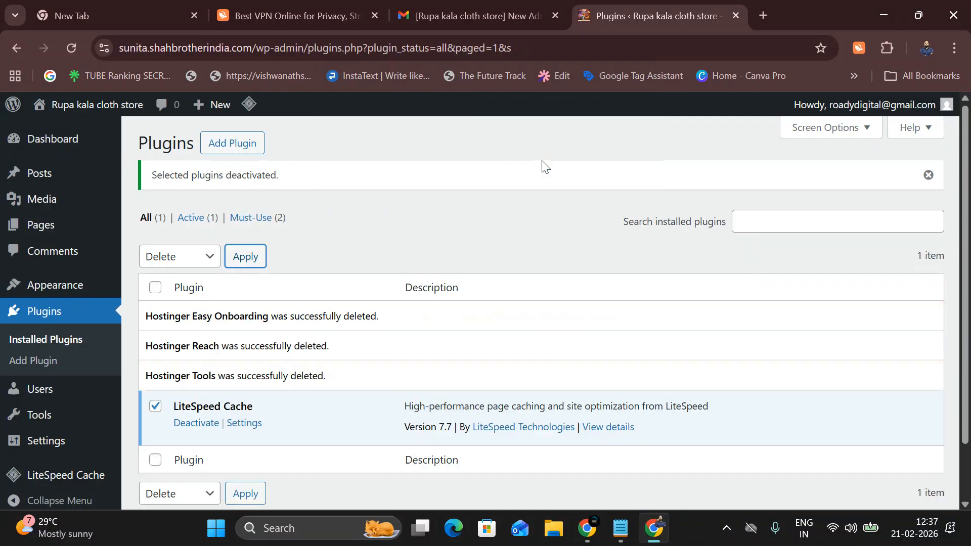
pyautogui.scroll(-2, 354, 253)
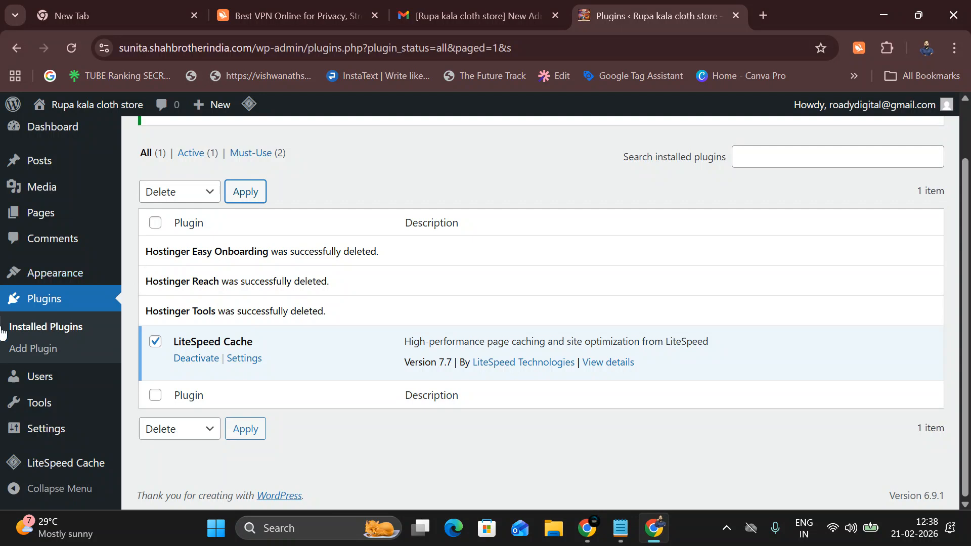
pyautogui.scroll(-2, 37, 420)
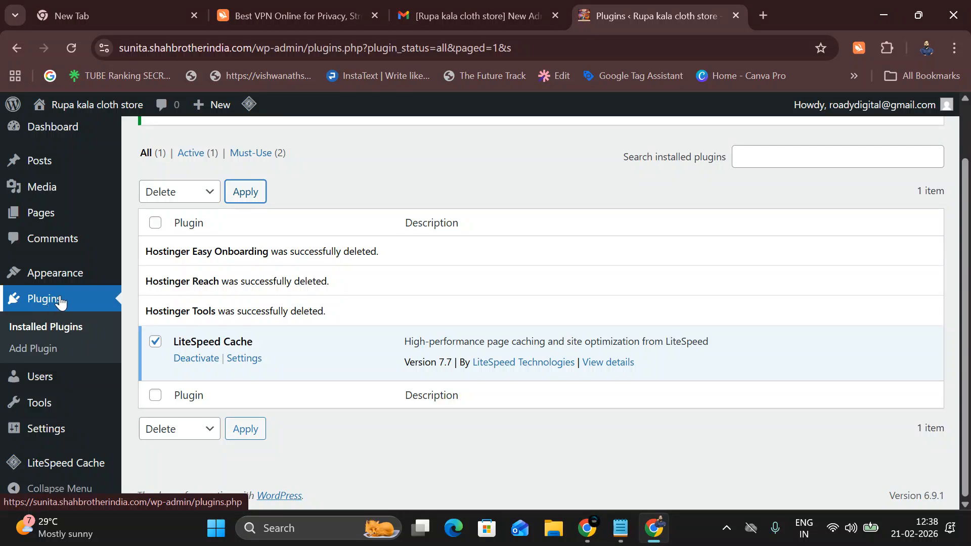
pyautogui.moveTo(65, 284)
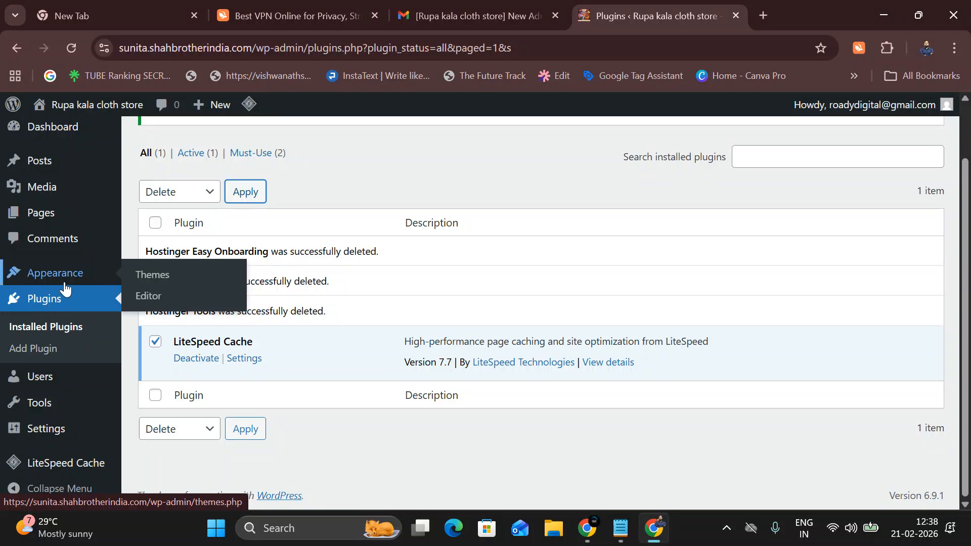
pyautogui.scroll(2, 65, 354)
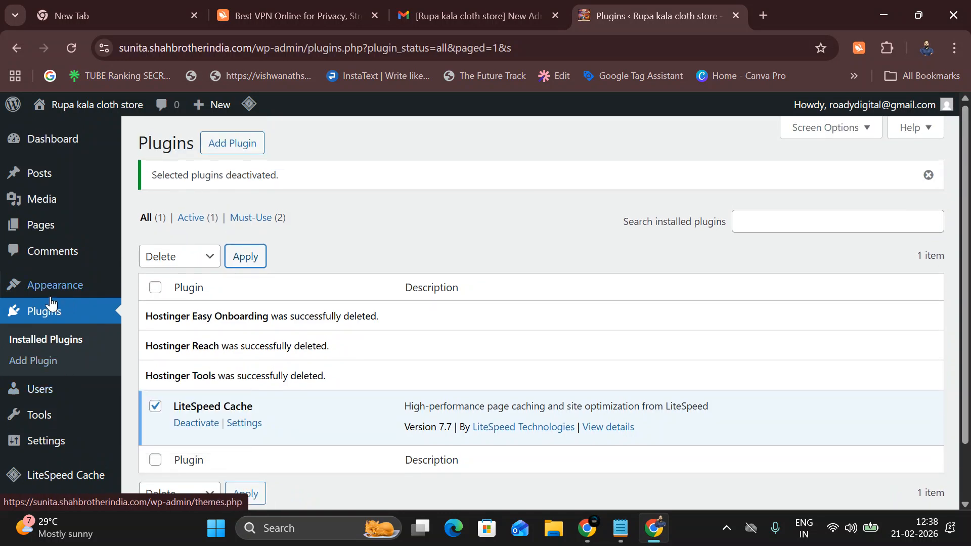
# Go to Appearance > Themes to view the three installed themes.
pyautogui.click(195, 284)
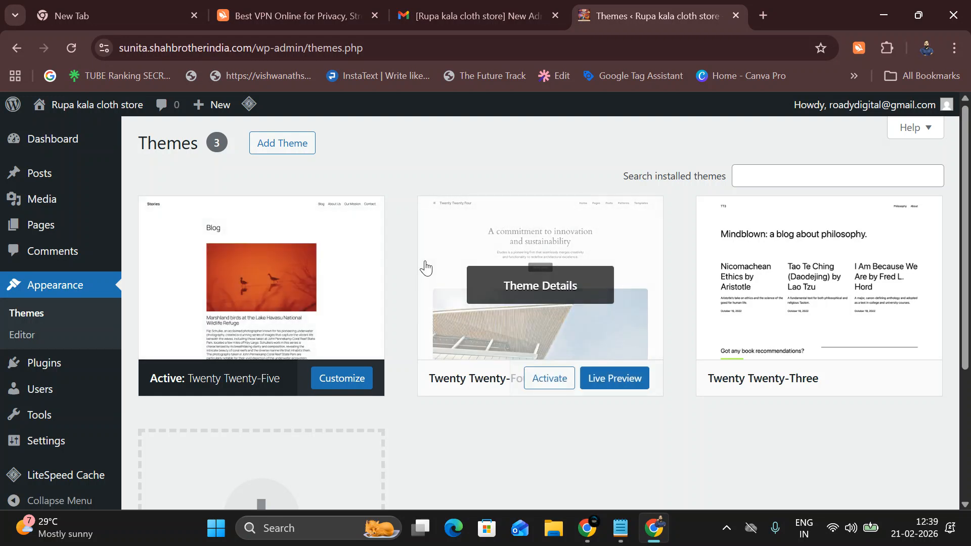
# Delete the Twenty Twenty-Three and Twenty Twenty-Four themes, keeping only Twenty Twenty-Five.
pyautogui.click(744, 236)
pyautogui.scroll(-3, 743, 236)
pyautogui.click(610, 479)
pyautogui.click(549, 175)
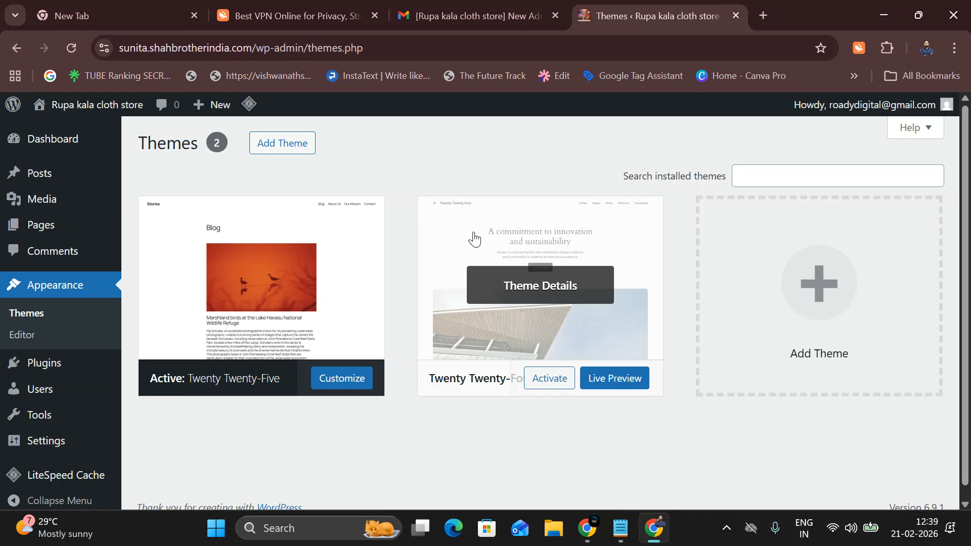
pyautogui.click(473, 239)
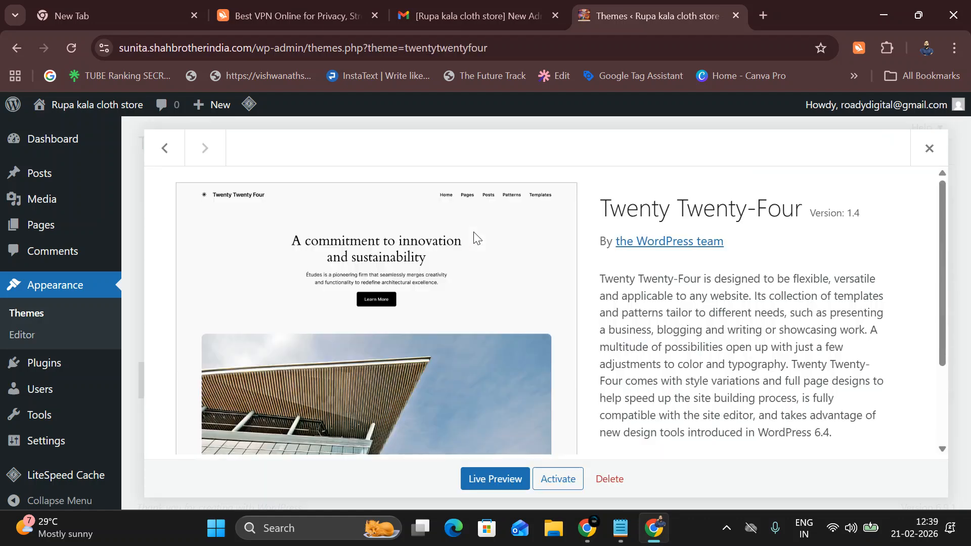
pyautogui.click(620, 484)
pyautogui.click(532, 174)
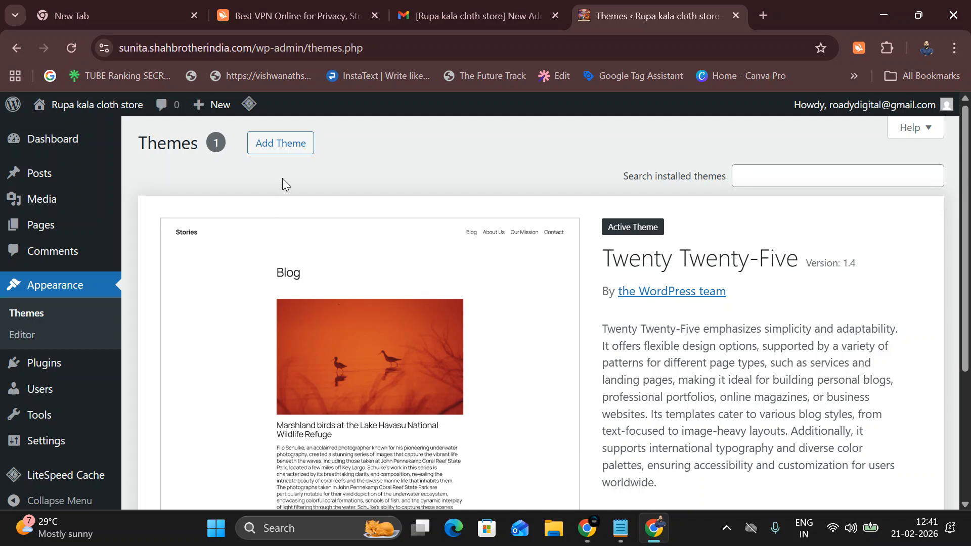
# Open Add Theme to browse the Popular theme catalogue.
pyautogui.scroll(-5, 333, 333)
pyautogui.scroll(5, 333, 329)
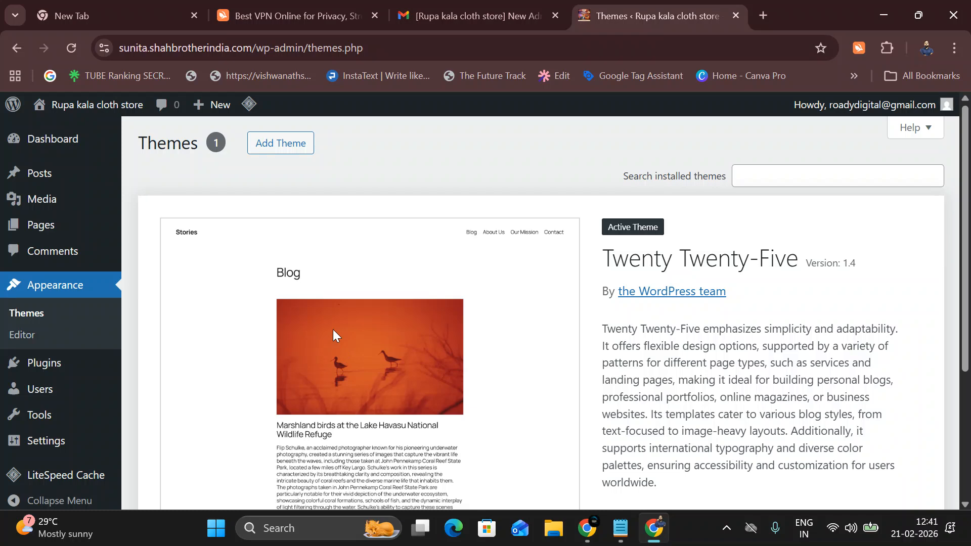
pyautogui.click(301, 148)
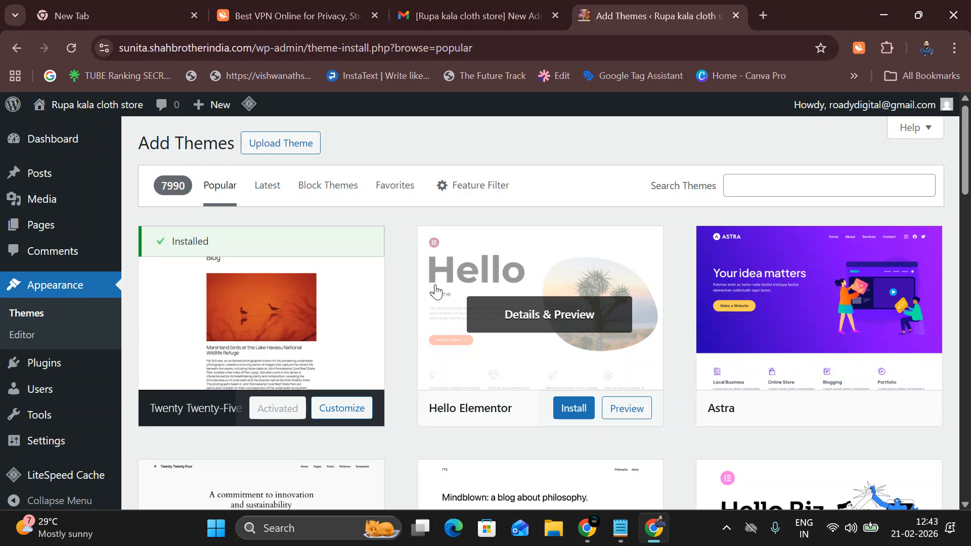
# Load make.com in a new Chrome tab.
pyautogui.click(763, 15)
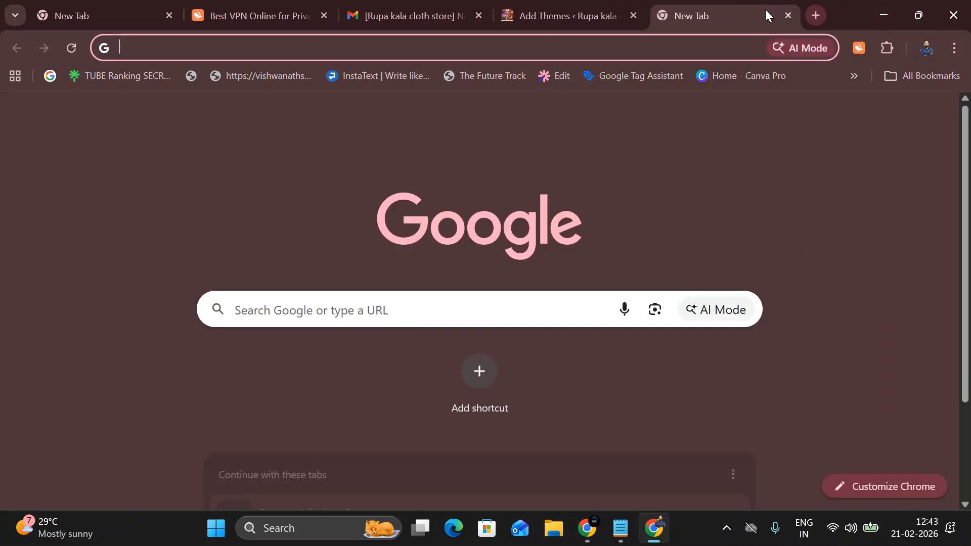
pyautogui.write('make')
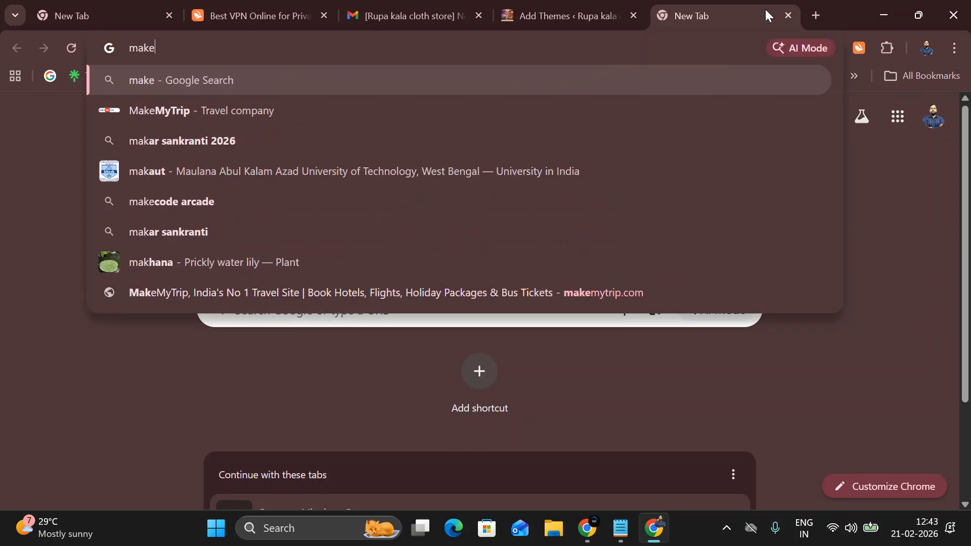
pyautogui.write('.com')
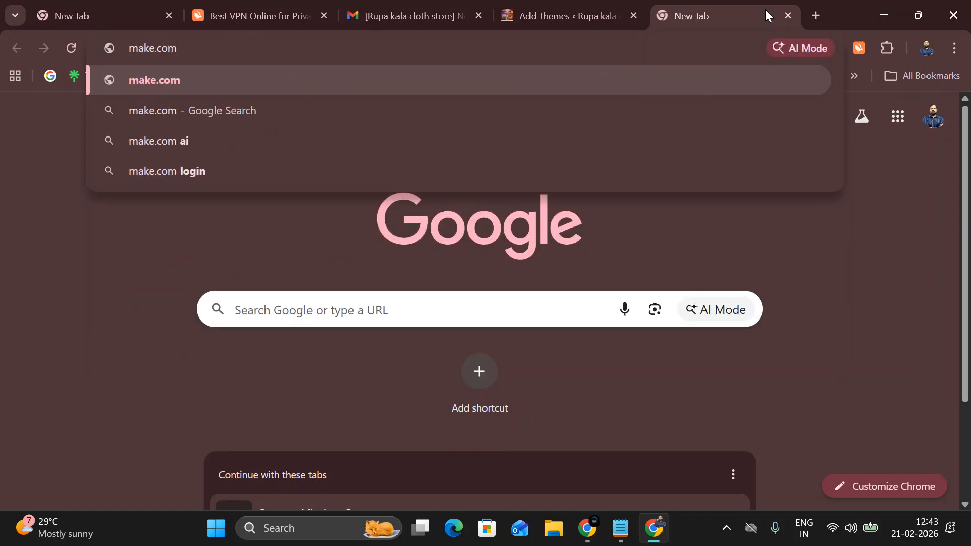
pyautogui.press('Return')
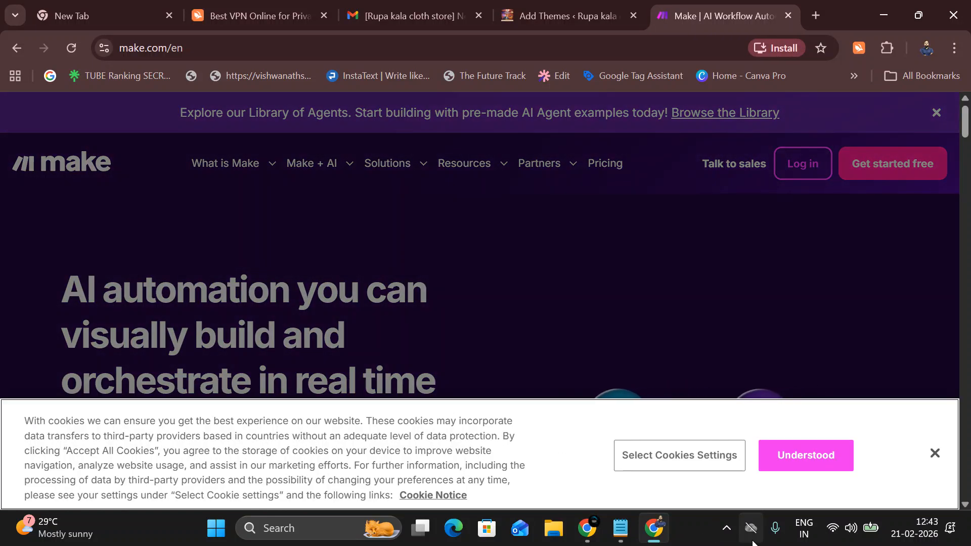
# Close Make's cookie banner, browse the make.com homepage, then return to the Add Themes tab.
pyautogui.click(939, 449)
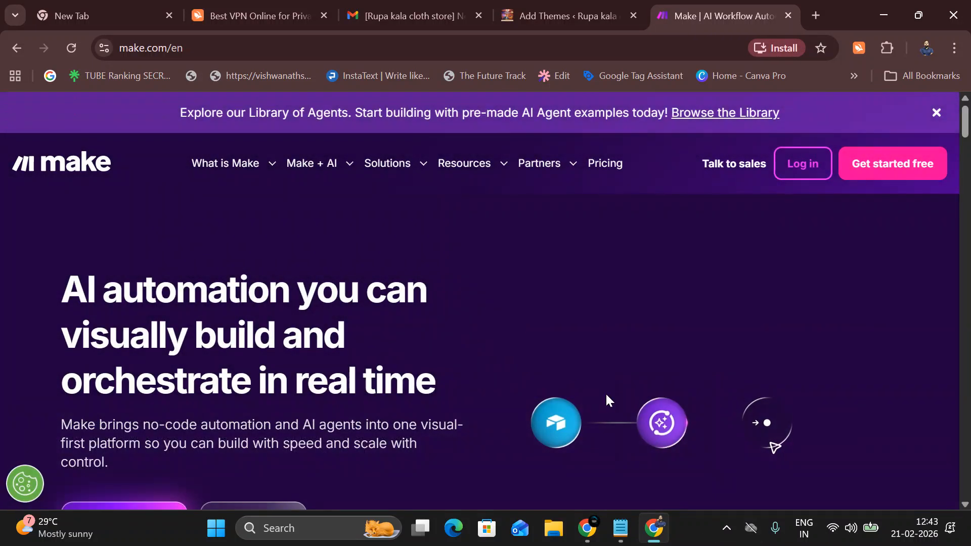
pyautogui.scroll(-4, 493, 328)
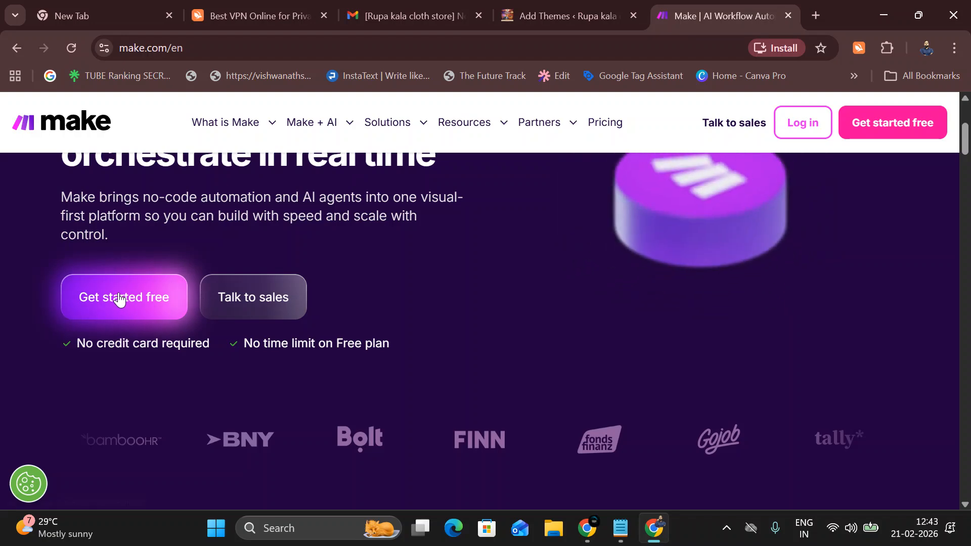
pyautogui.scroll(1, 495, 329)
pyautogui.scroll(2, 593, 412)
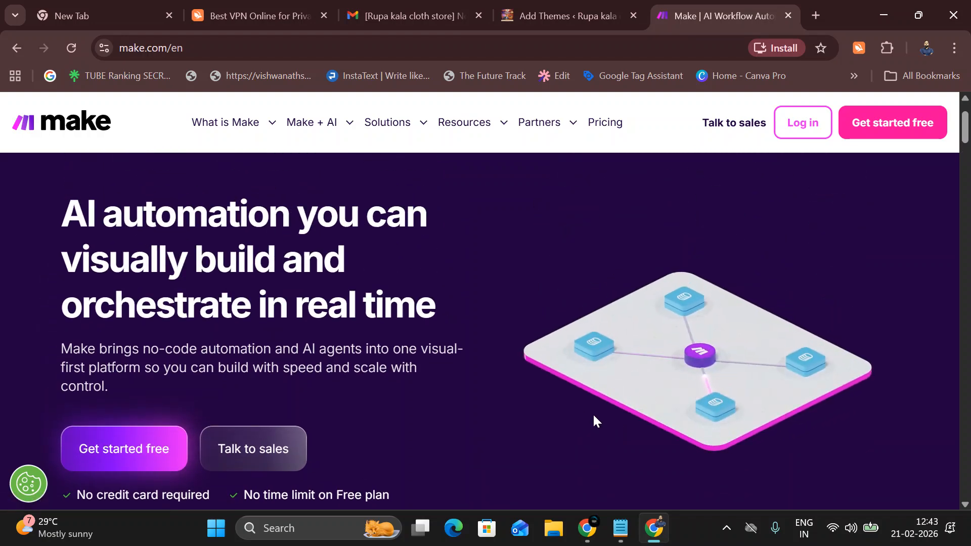
pyautogui.scroll(-10, 587, 425)
pyautogui.scroll(-8, 587, 419)
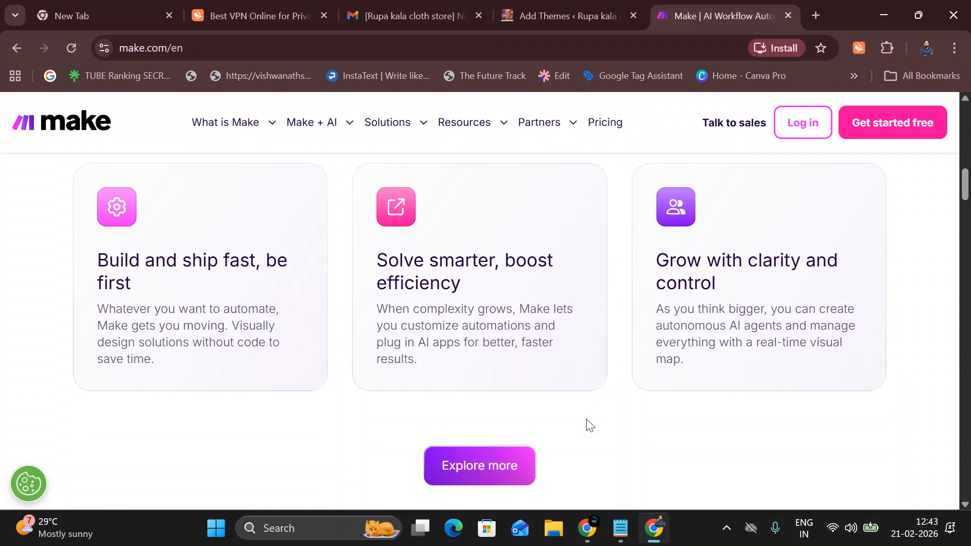
pyautogui.scroll(-10, 587, 425)
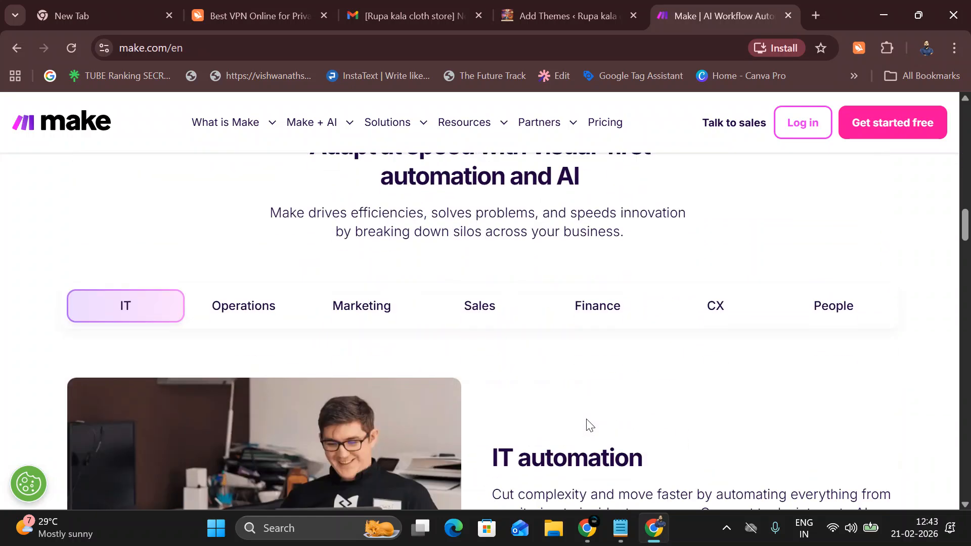
pyautogui.scroll(-8, 587, 425)
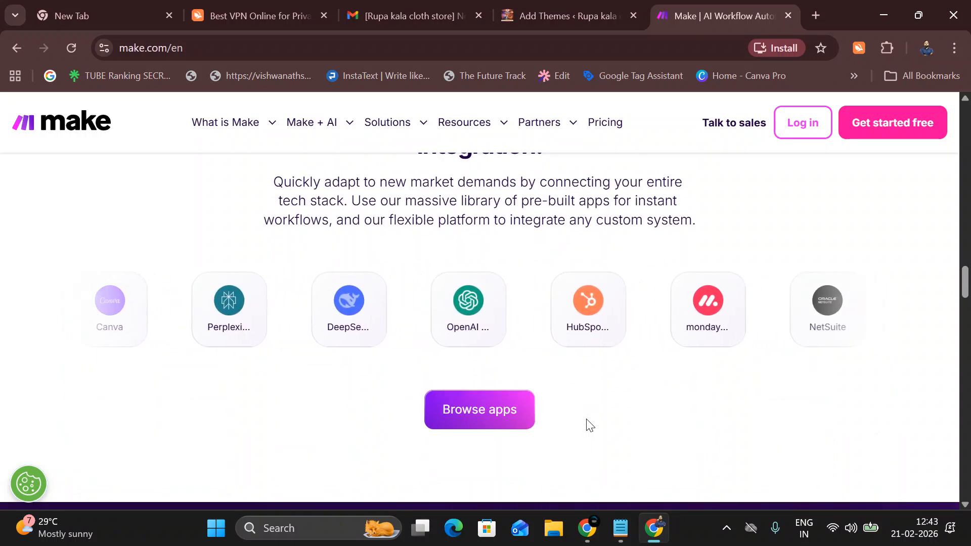
pyautogui.click(506, 11)
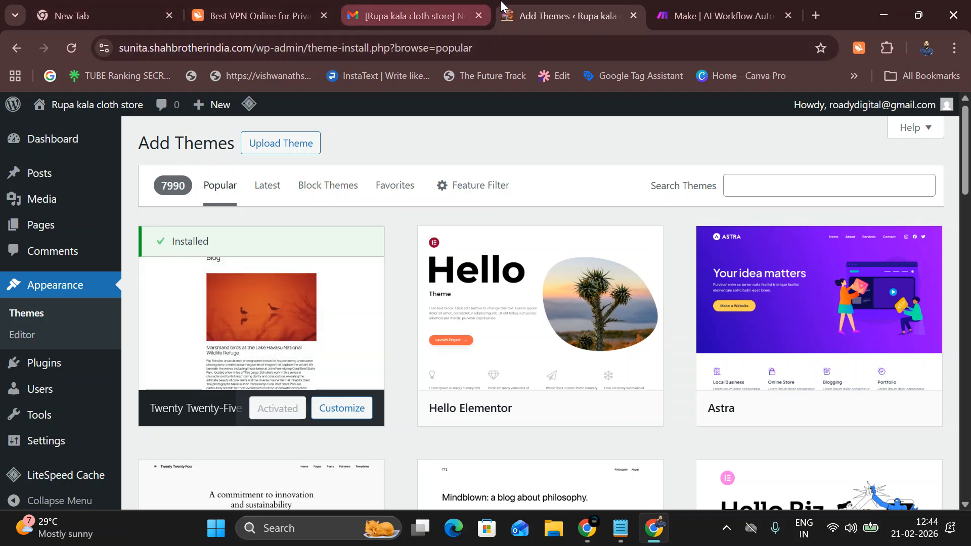
# Check the Make, Google and Gmail tabs, then bring the General Settings Chrome window forward.
pyautogui.click(742, 10)
pyautogui.click(86, 8)
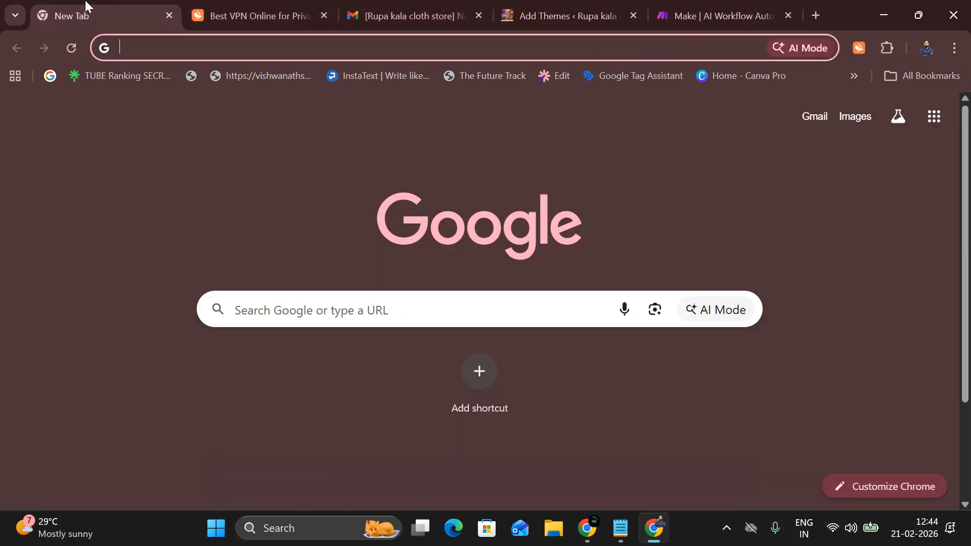
pyautogui.click(390, 8)
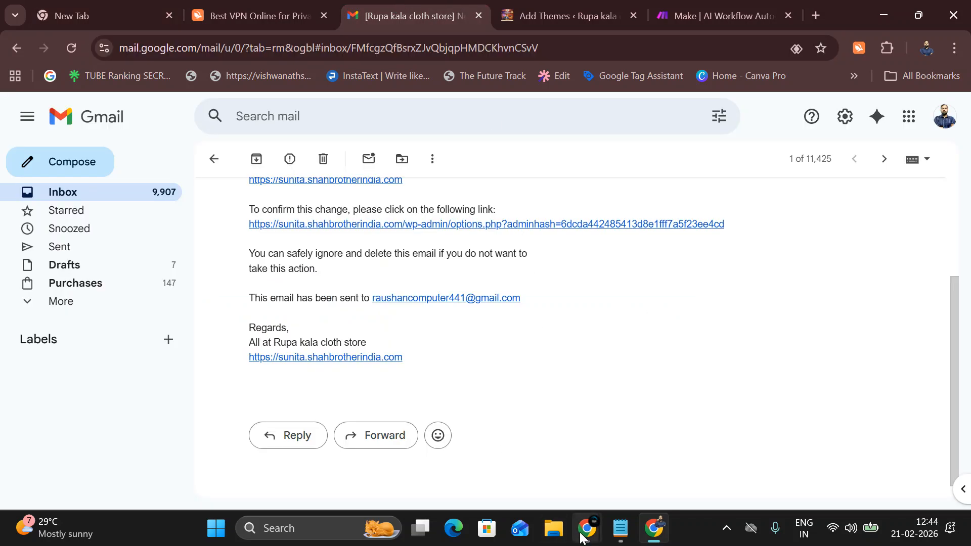
pyautogui.moveTo(586, 529)
pyautogui.click(510, 478)
pyautogui.scroll(-1, 54, 320)
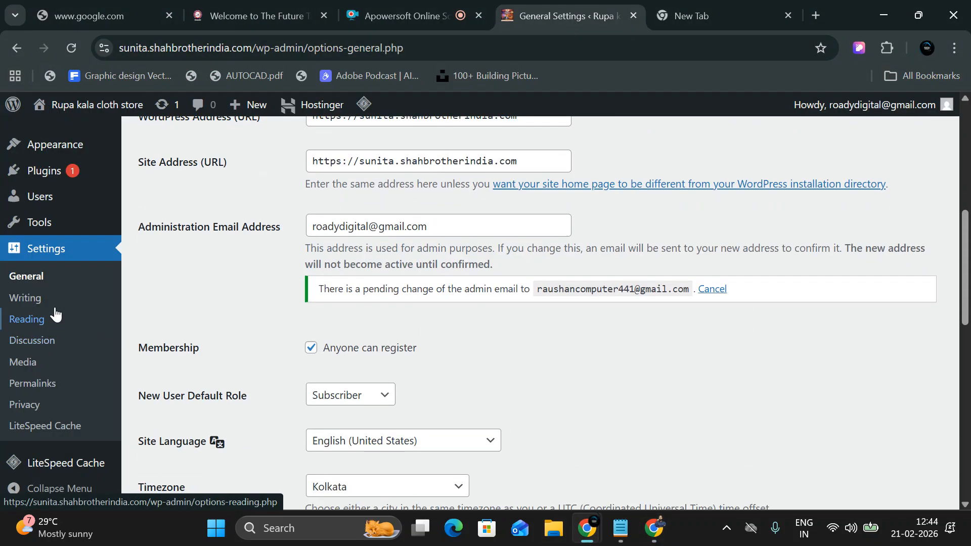
pyautogui.scroll(3, 48, 252)
pyautogui.moveTo(49, 272)
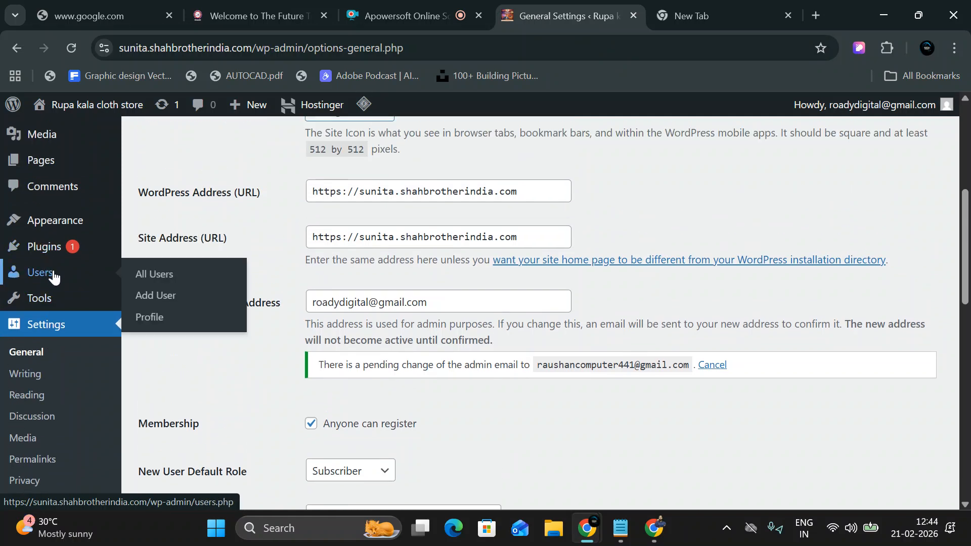
pyautogui.scroll(-2, 57, 344)
pyautogui.scroll(3, 45, 364)
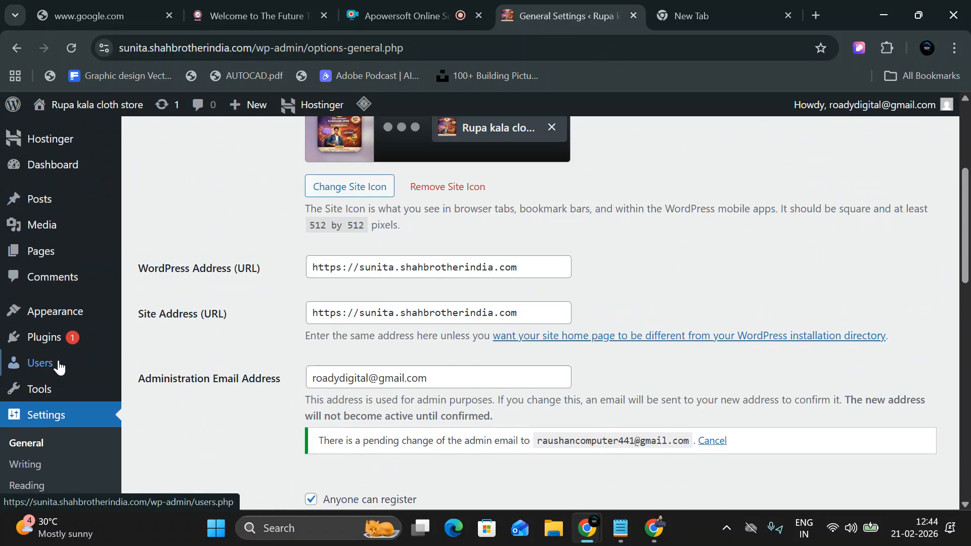
pyautogui.scroll(5, 347, 273)
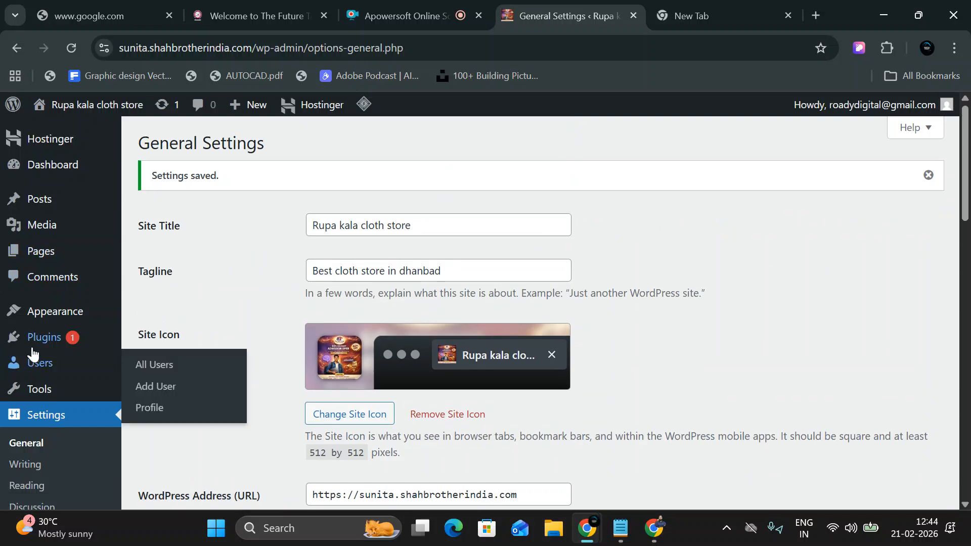
# Go to Appearance > Themes, open Add Theme, and install OceanWP from the popular list.
pyautogui.moveTo(39, 318)
pyautogui.click(182, 316)
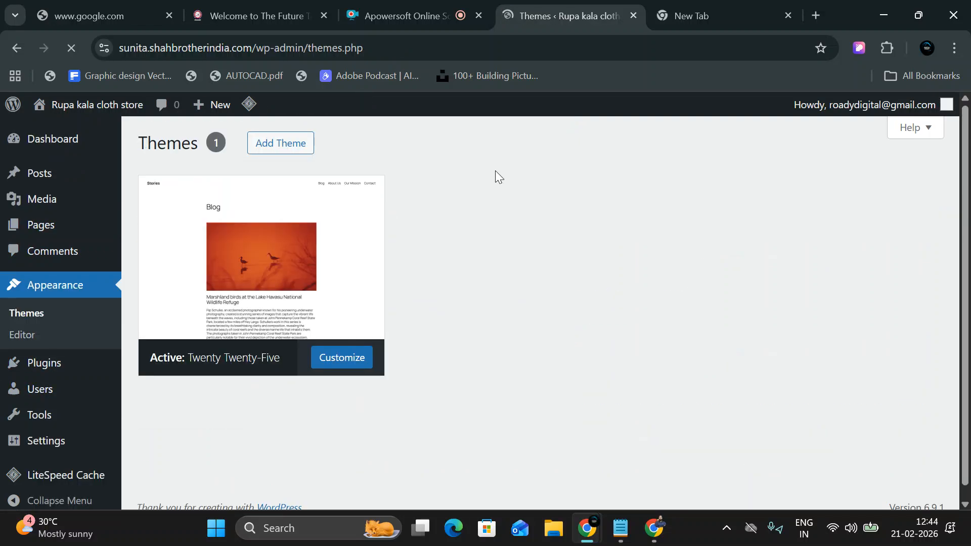
pyautogui.scroll(-3, 384, 283)
pyautogui.scroll(3, 363, 242)
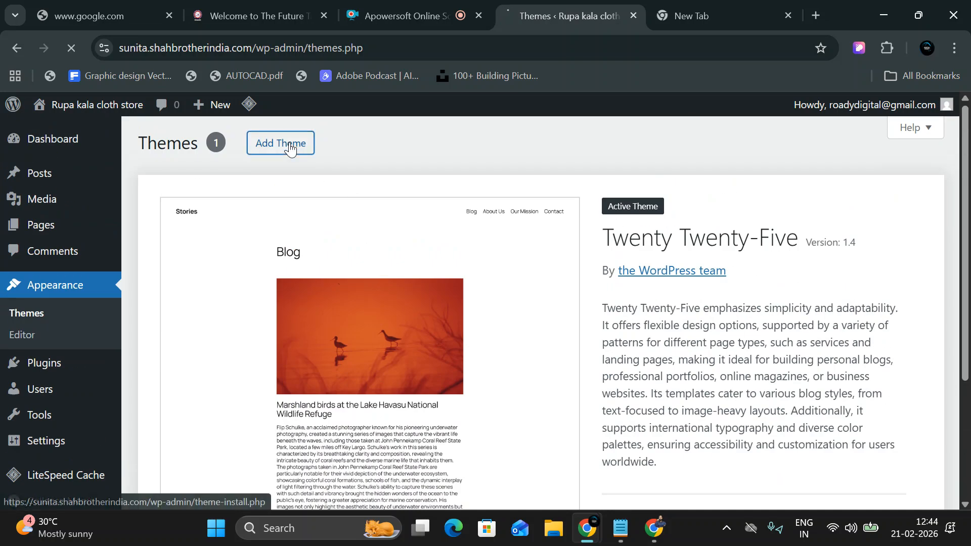
pyautogui.click(281, 143)
pyautogui.scroll(-10, 698, 283)
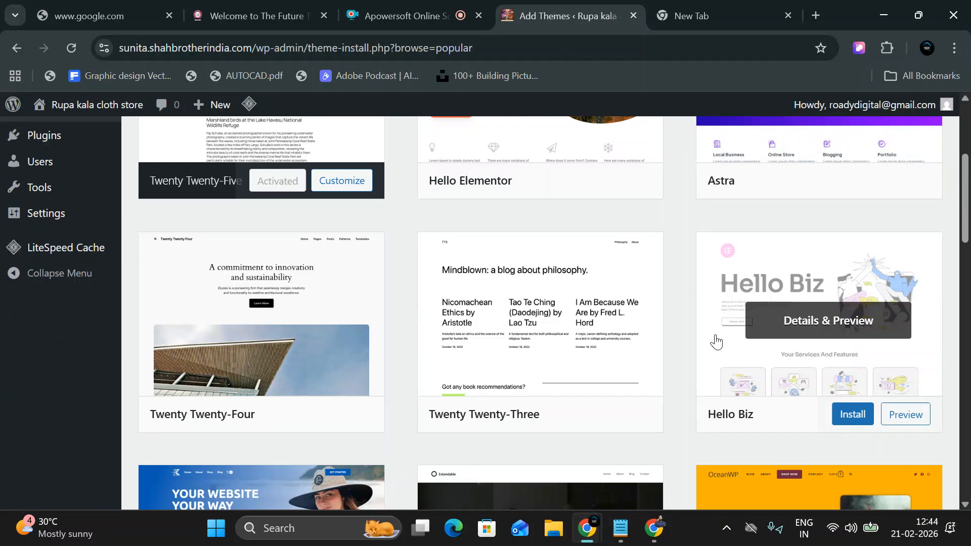
pyautogui.click(855, 421)
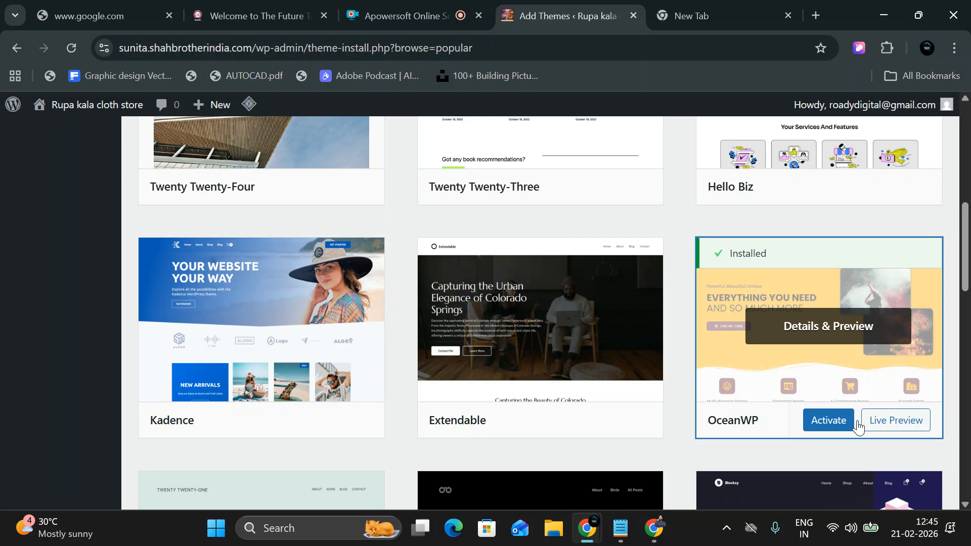
# Activate OceanWP and launch its setup wizard from the Themes page notice.
pyautogui.click(841, 426)
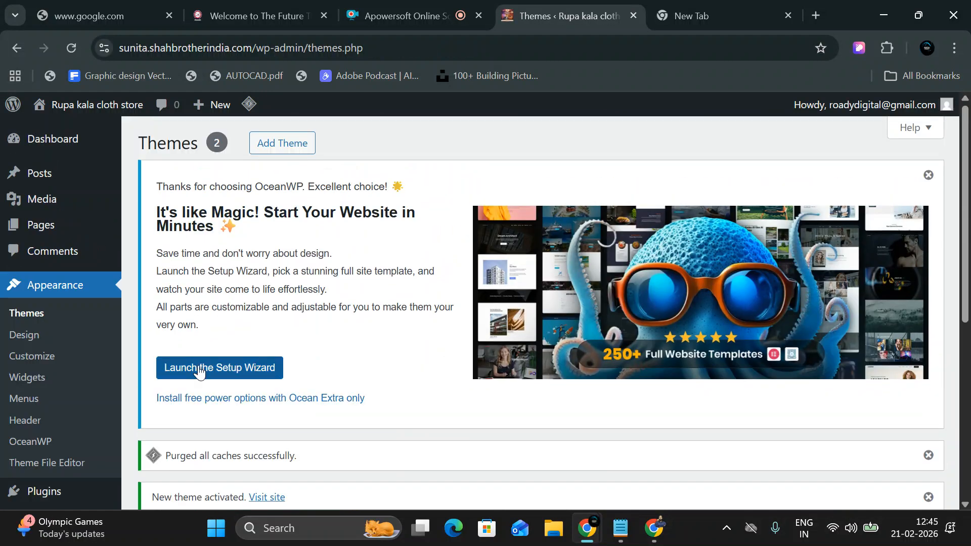
pyautogui.click(200, 372)
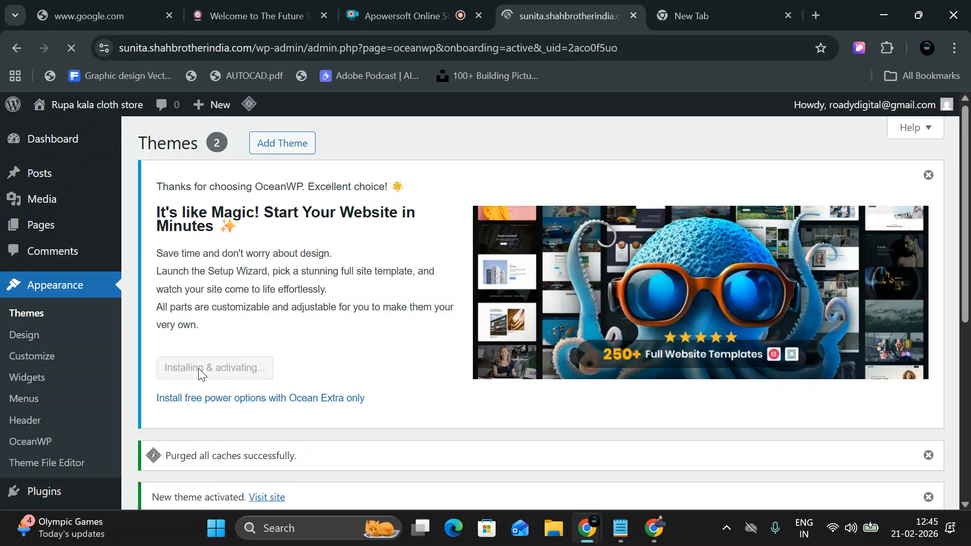
pyautogui.scroll(-3, 202, 371)
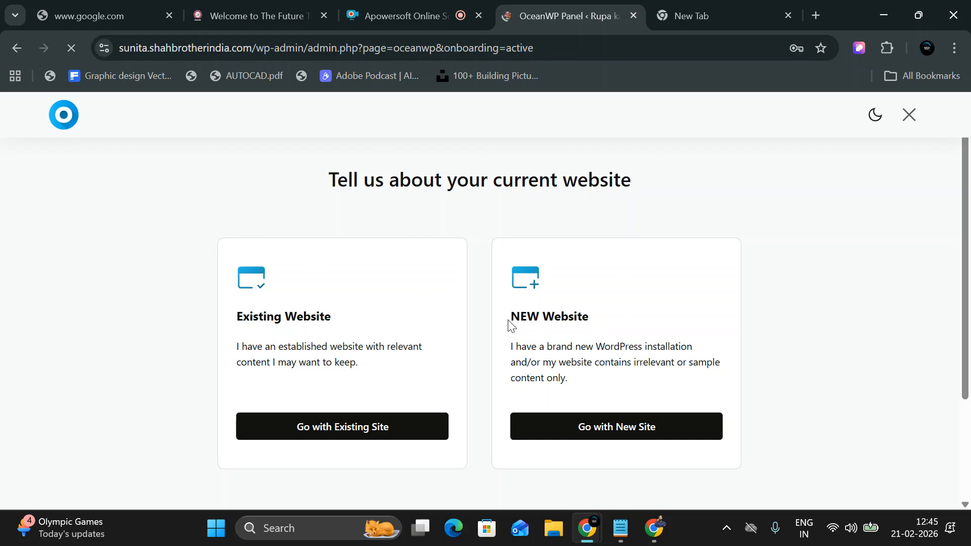
# Choose NEW Website rather than Existing Website in the OceanWP onboarding.
pyautogui.moveTo(510, 324); pyautogui.dragTo(592, 321)
pyautogui.moveTo(214, 317); pyautogui.dragTo(345, 316)
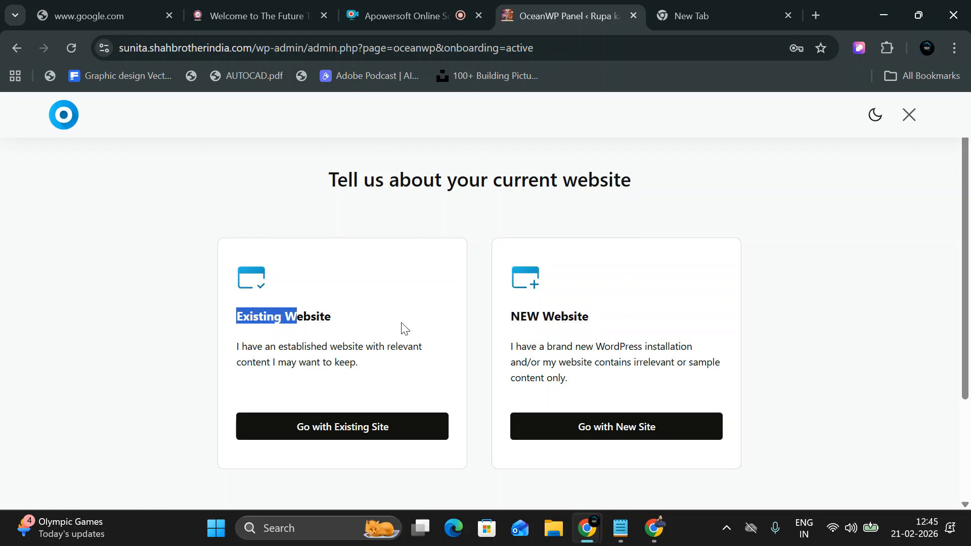
pyautogui.moveTo(513, 322); pyautogui.dragTo(632, 316)
pyautogui.click(609, 434)
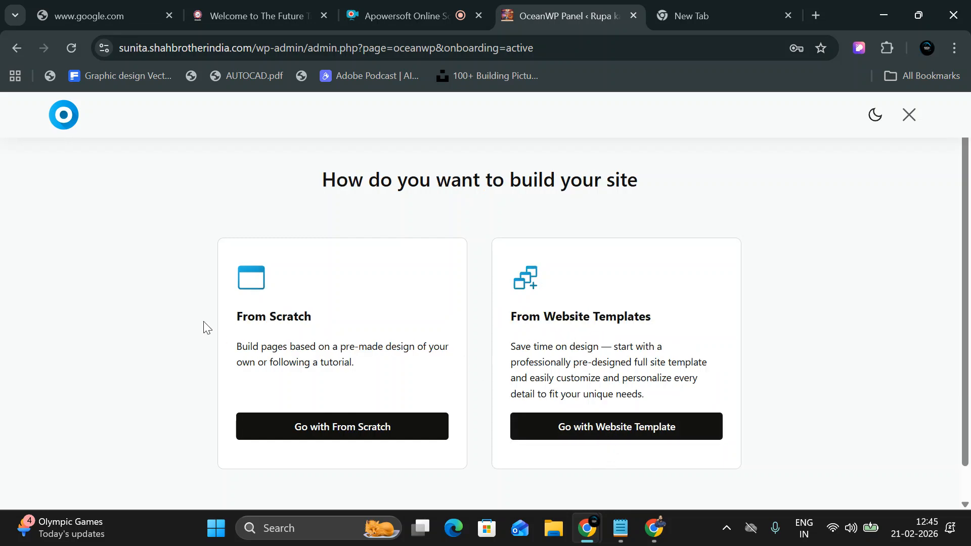
# Choose to build from website templates rather than from scratch.
pyautogui.moveTo(236, 322); pyautogui.dragTo(338, 324)
pyautogui.moveTo(517, 319); pyautogui.dragTo(679, 320)
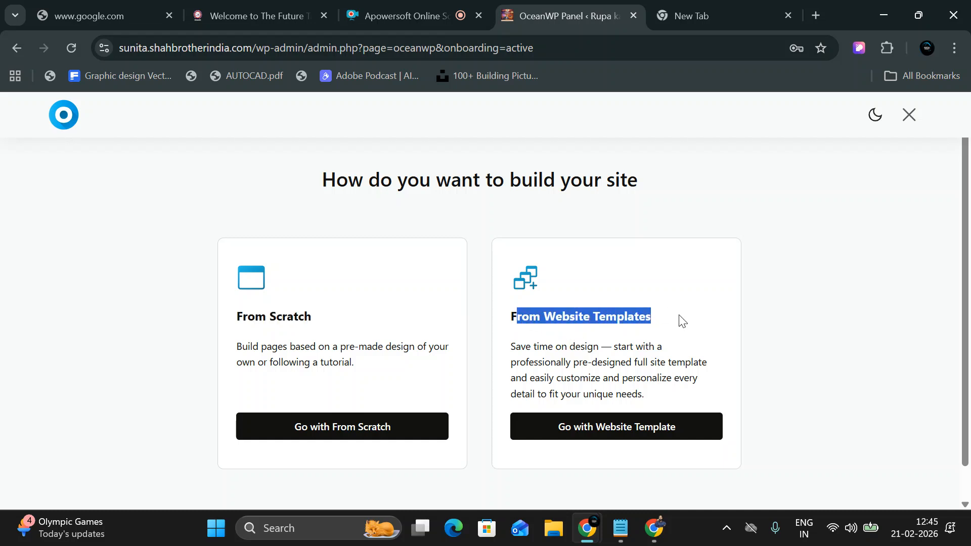
pyautogui.click(585, 434)
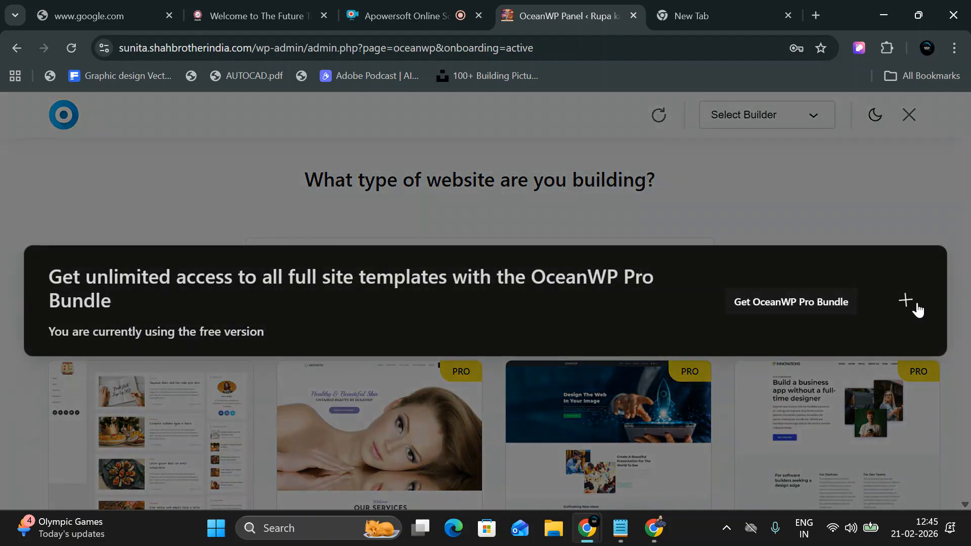
# Dismiss the Pro Bundle offer and filter the starter templates to free ones only.
pyautogui.click(917, 305)
pyautogui.scroll(-10, 303, 368)
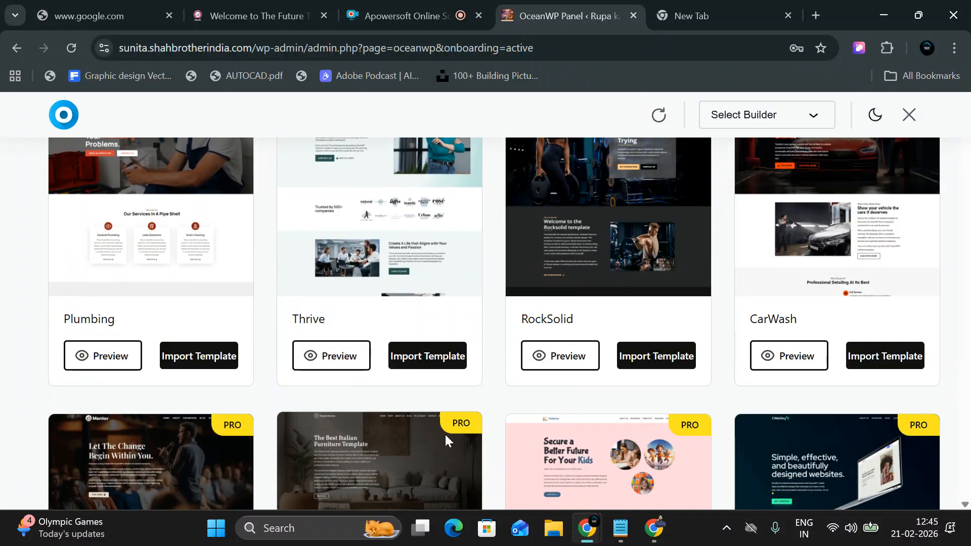
pyautogui.scroll(-5, 447, 432)
pyautogui.scroll(15, 421, 385)
pyautogui.click(824, 311)
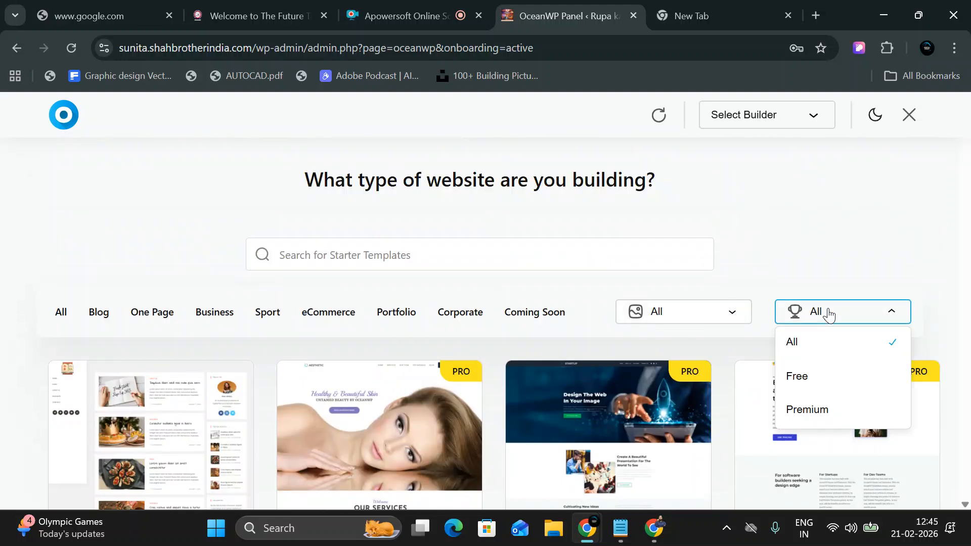
pyautogui.click(823, 380)
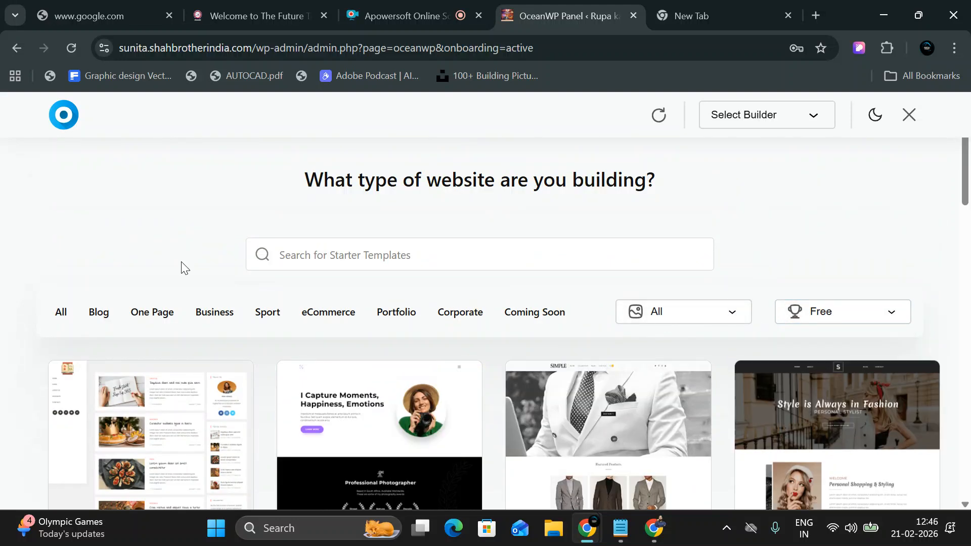
# Browse the free templates and filter to Portfolio, leaving only the Photos template.
pyautogui.scroll(-6, 169, 271)
pyautogui.scroll(3, 132, 254)
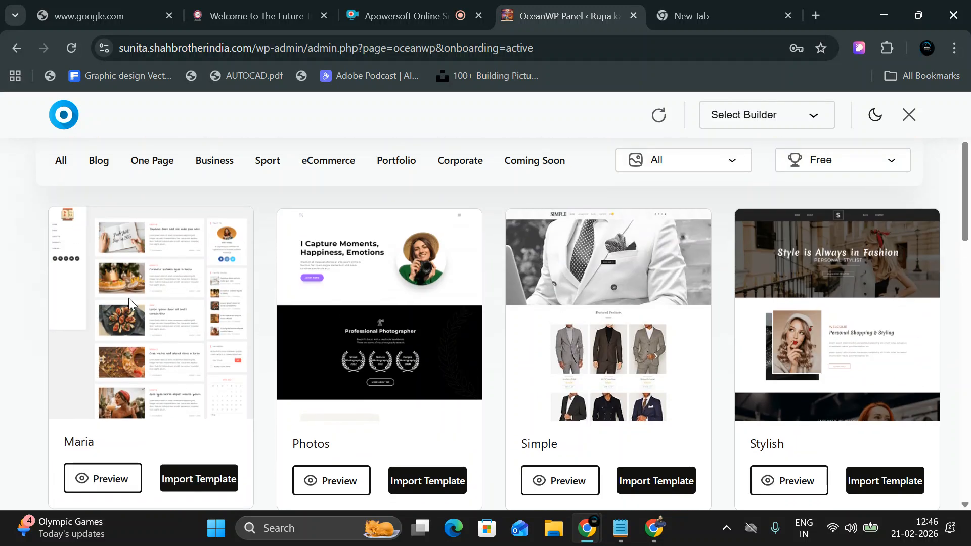
pyautogui.scroll(-3, 350, 347)
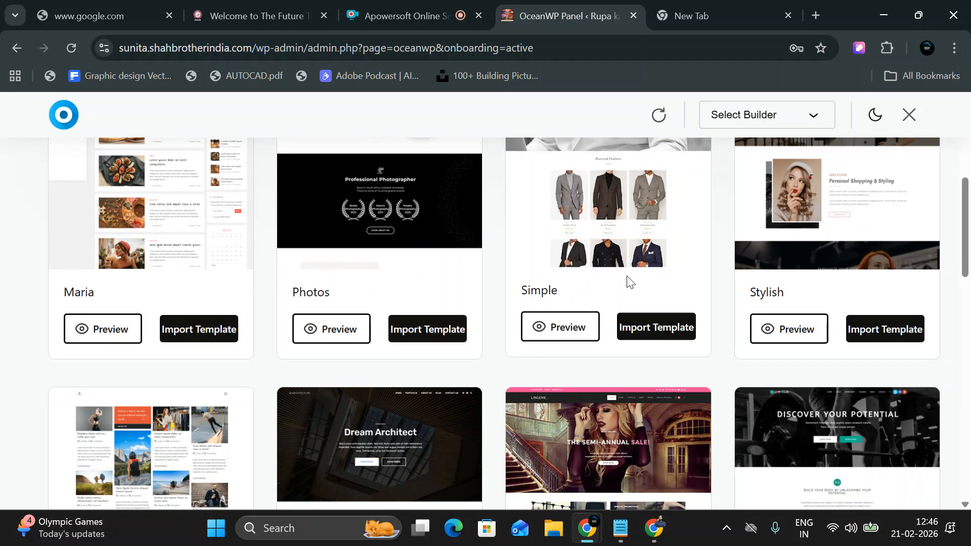
pyautogui.scroll(-3, 397, 290)
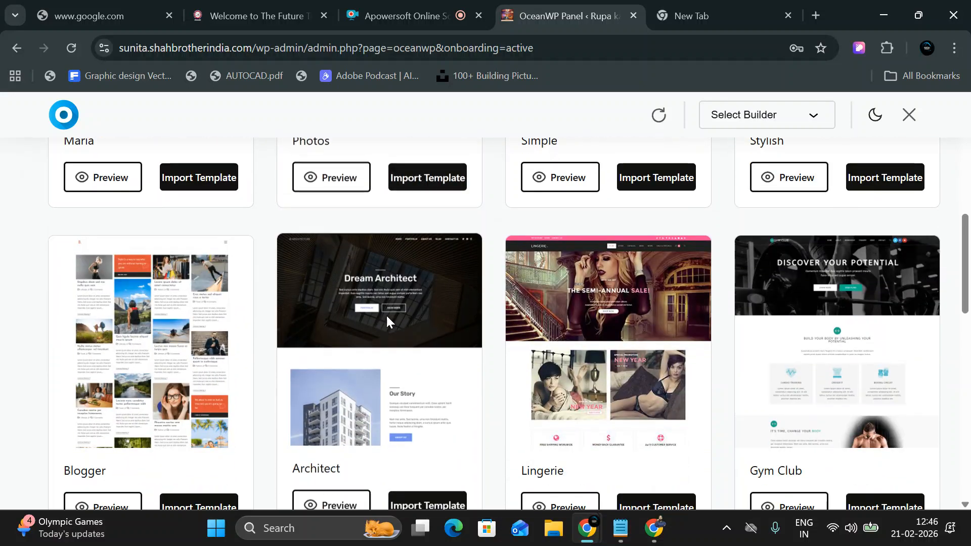
pyautogui.scroll(-4, 193, 320)
pyautogui.scroll(-7, 354, 349)
pyautogui.scroll(-4, 404, 372)
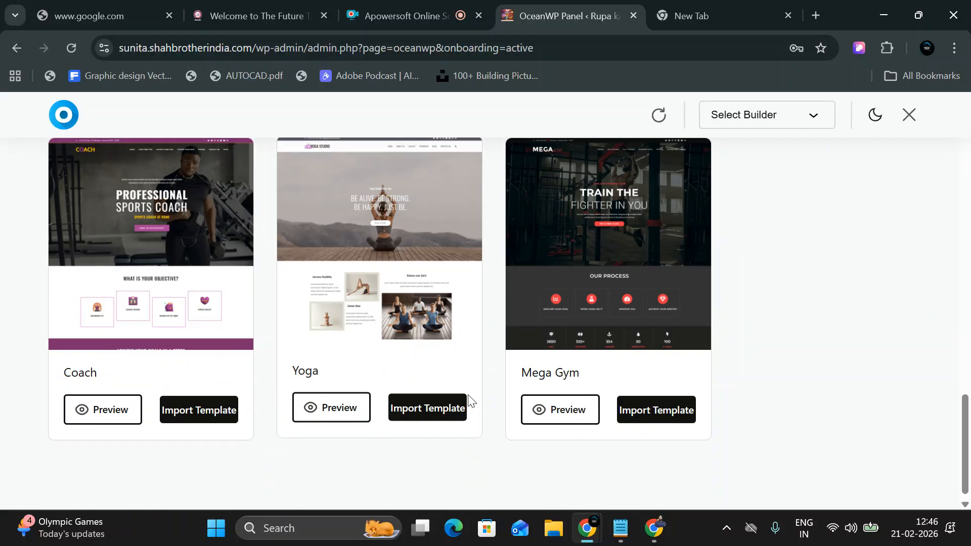
pyautogui.scroll(14, 521, 372)
pyautogui.scroll(10, 778, 382)
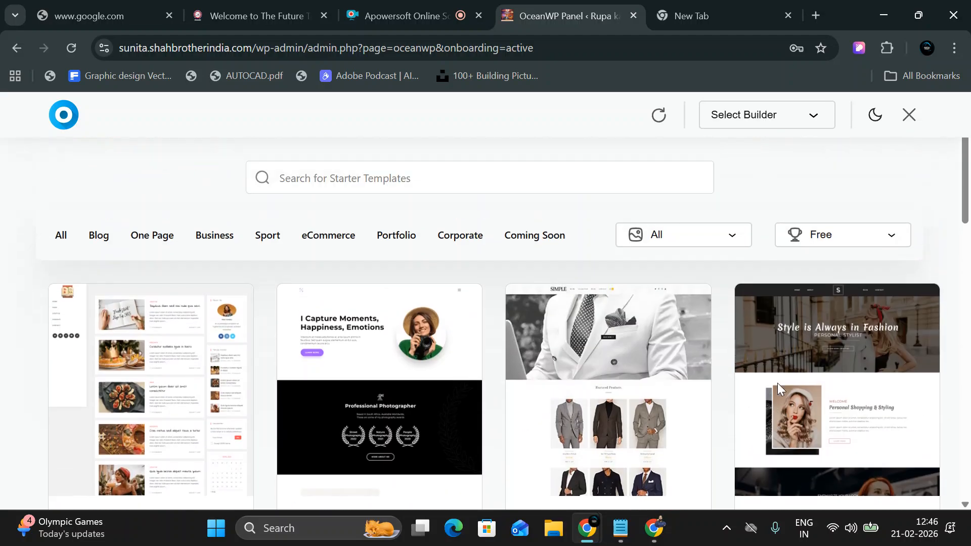
pyautogui.scroll(-2, 407, 404)
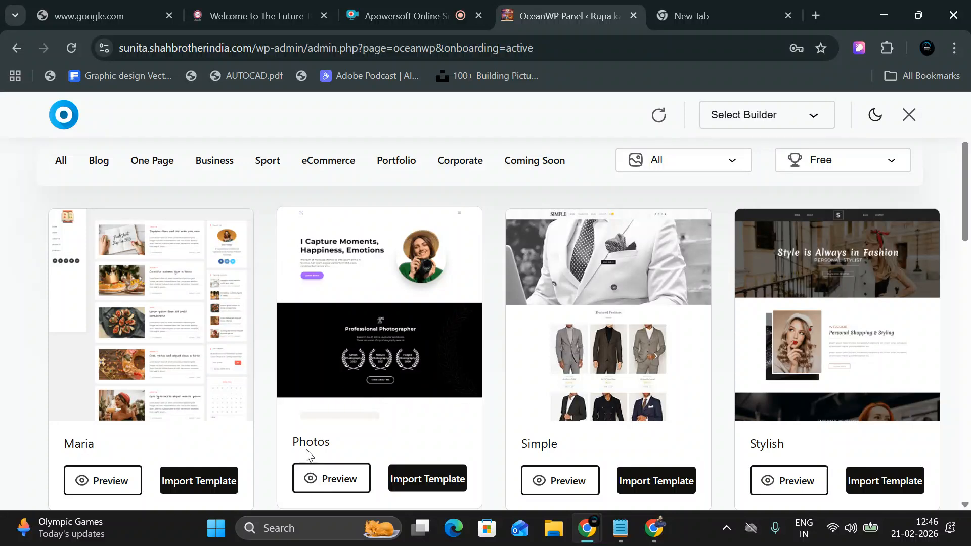
pyautogui.scroll(3, 306, 450)
pyautogui.click(396, 312)
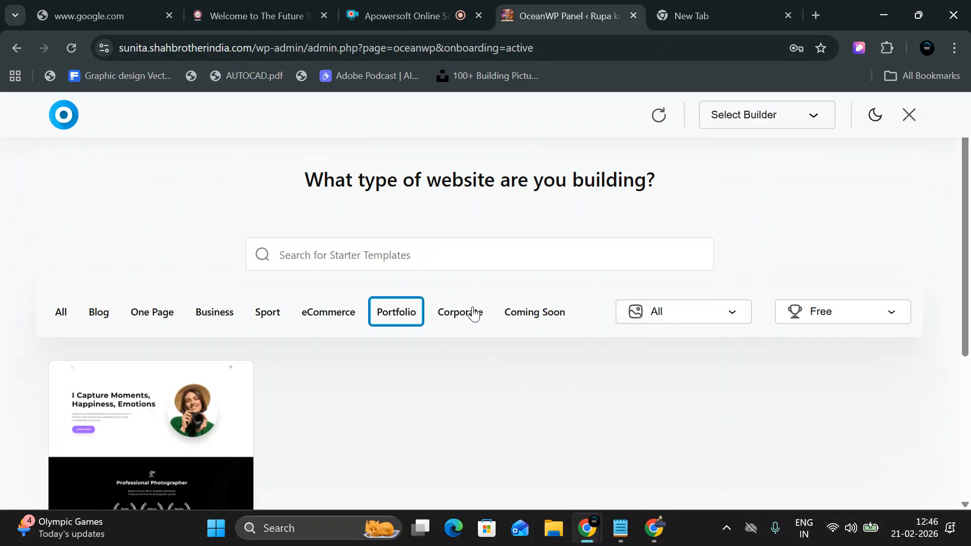
pyautogui.scroll(-4, 305, 325)
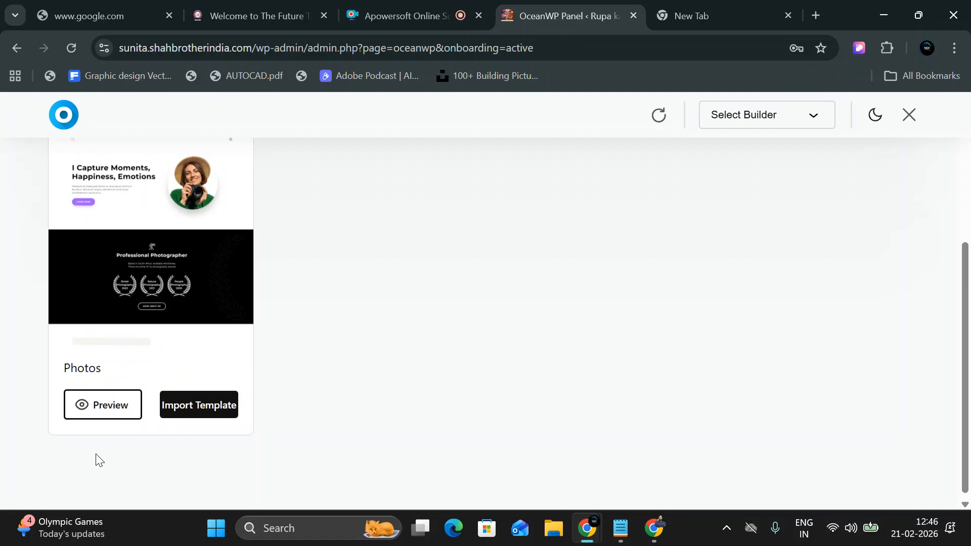
# Start importing the Photos template and confirm Import This Template.
pyautogui.click(196, 404)
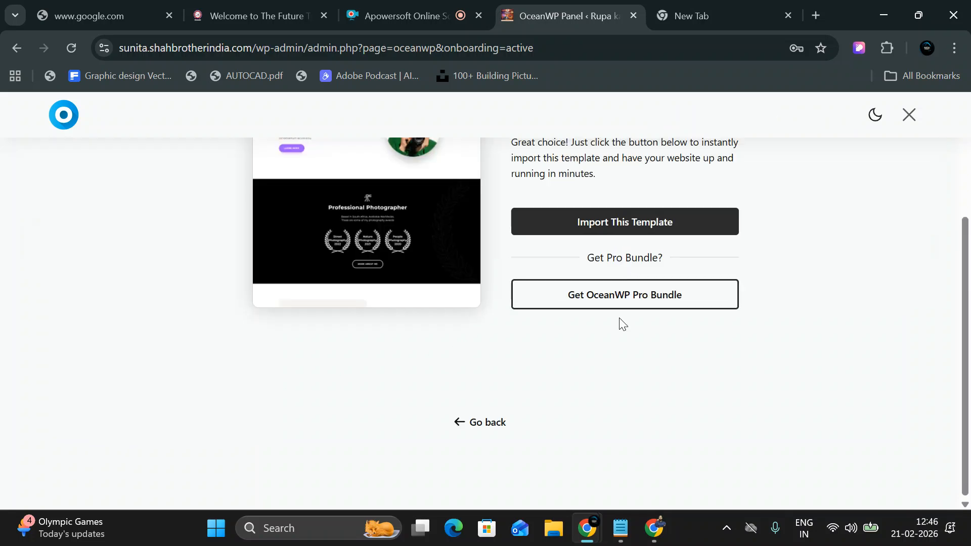
pyautogui.scroll(3, 619, 326)
pyautogui.click(612, 374)
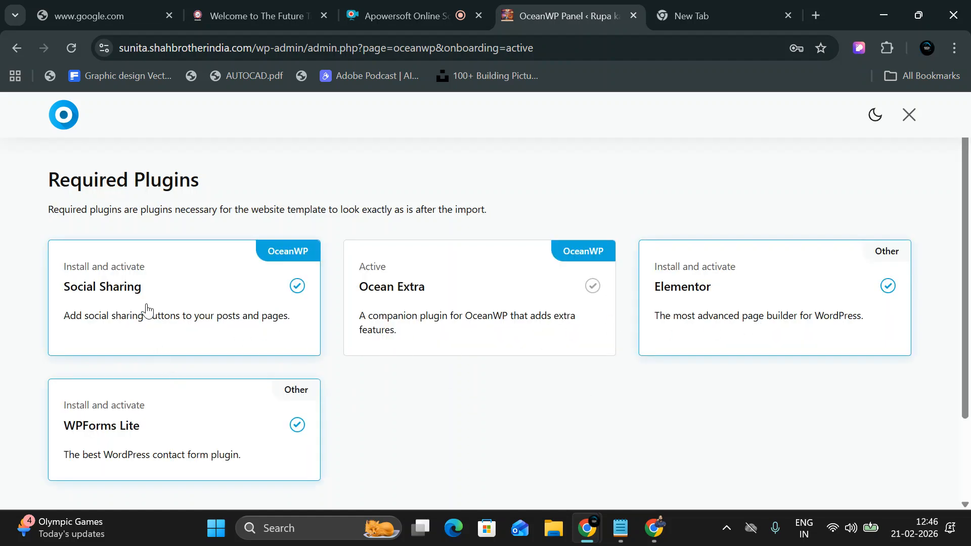
# Keep Social Sharing and WPForms Lite ticked and install and activate the required plugins.
pyautogui.moveTo(62, 289); pyautogui.dragTo(166, 287)
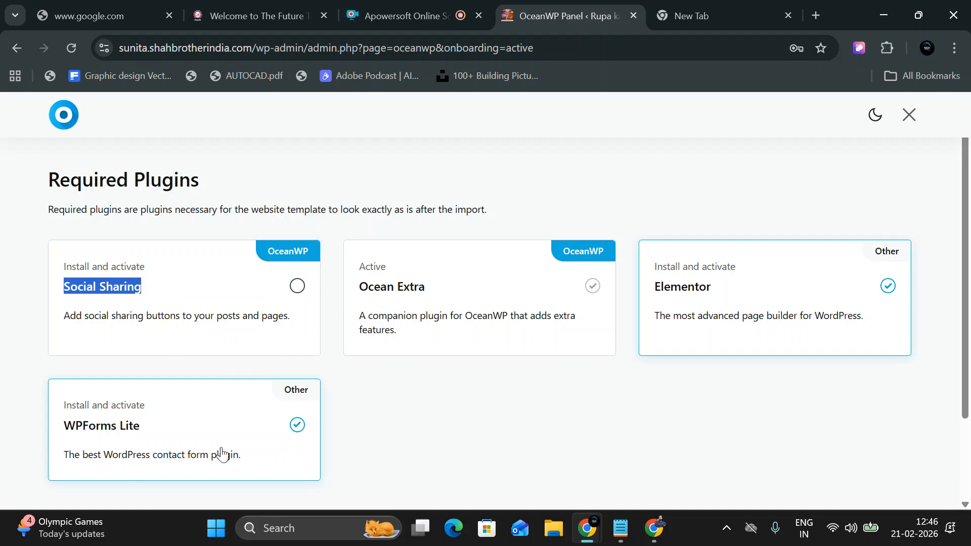
pyautogui.click(298, 431)
pyautogui.click(300, 422)
pyautogui.click(297, 286)
pyautogui.scroll(-2, 789, 386)
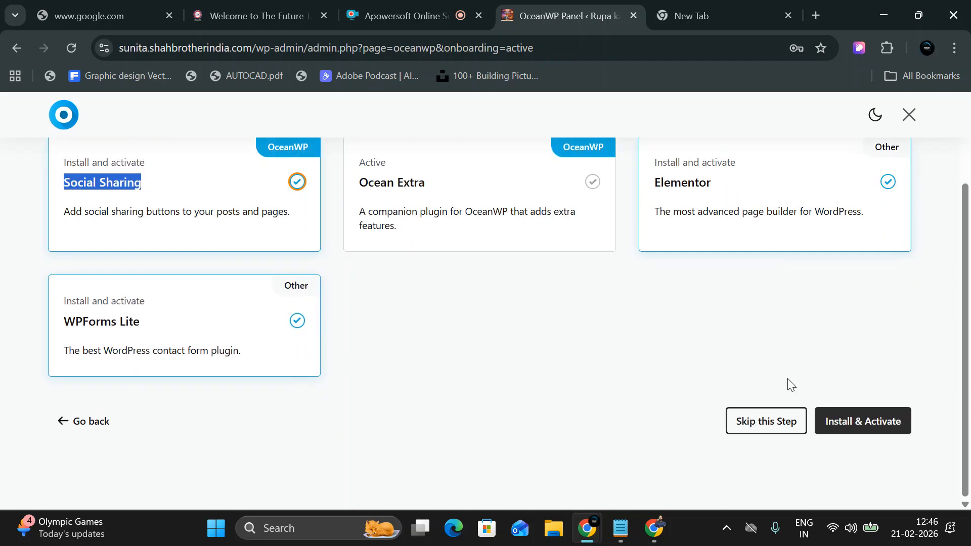
pyautogui.click(852, 431)
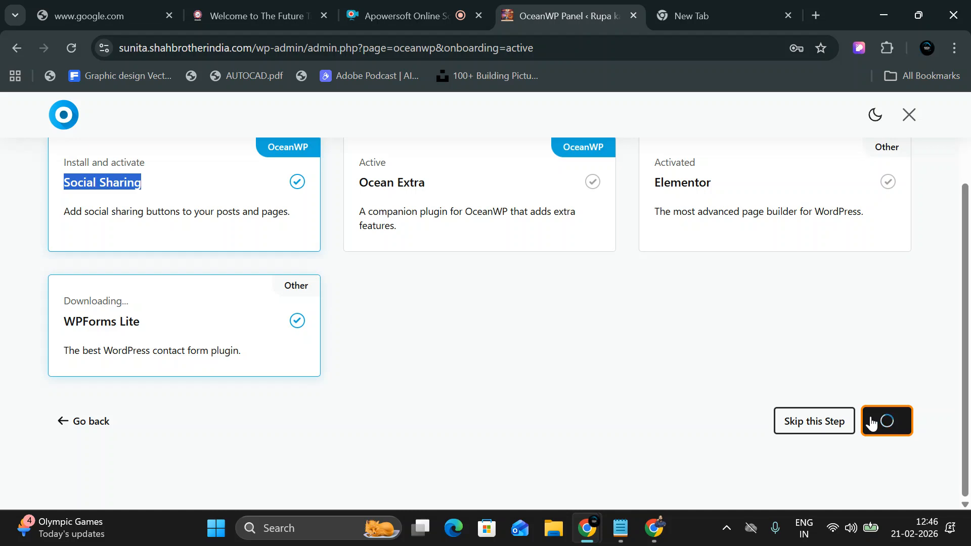
pyautogui.scroll(2, 745, 321)
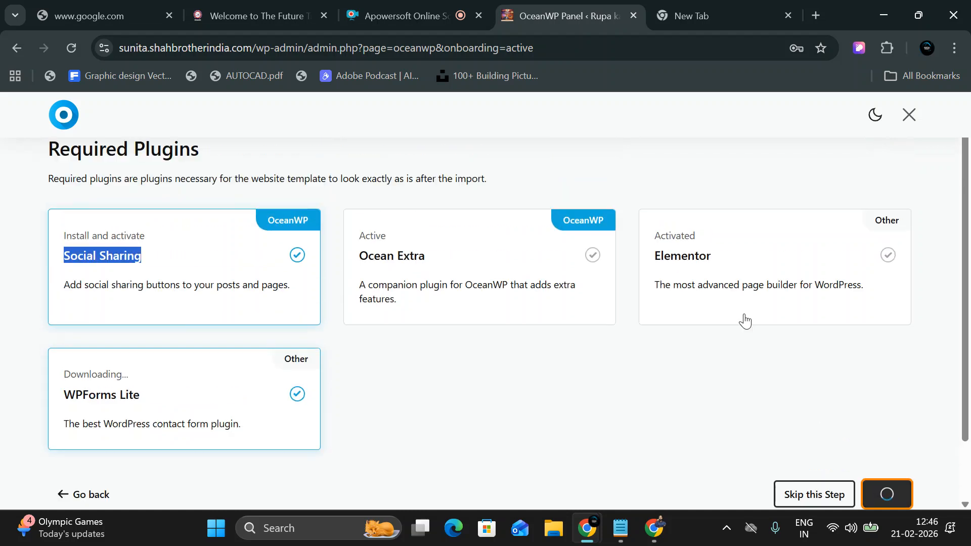
pyautogui.scroll(-2, 384, 292)
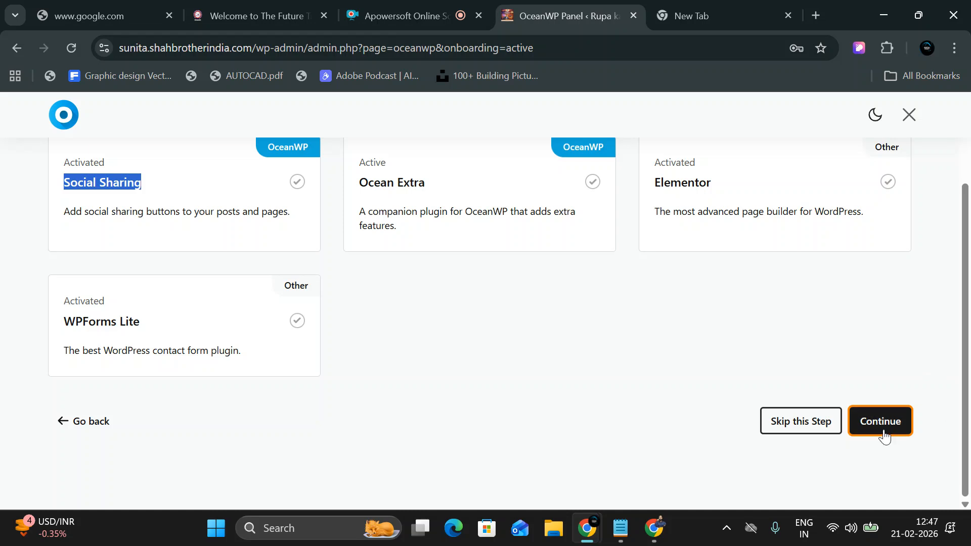
pyautogui.scroll(2, 620, 386)
pyautogui.scroll(-2, 621, 386)
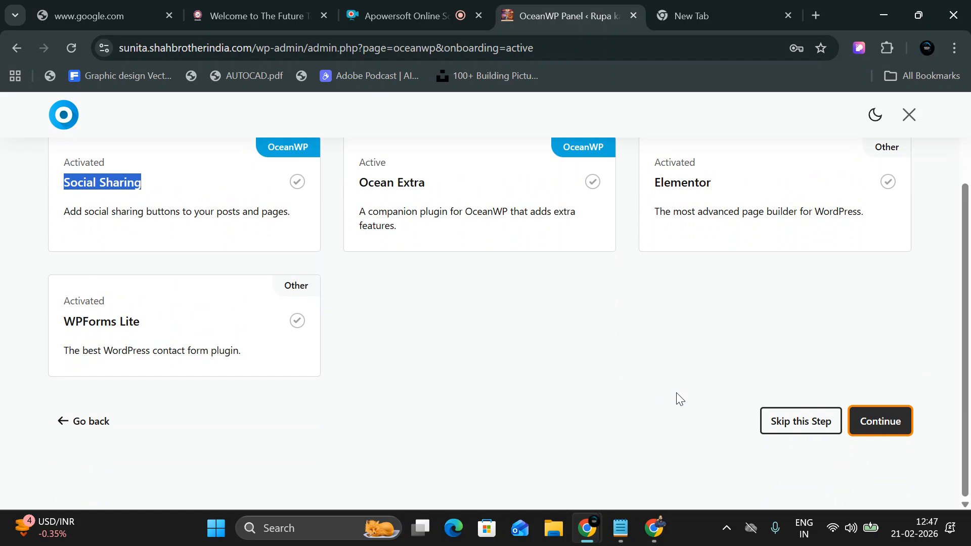
# Select Product Sharing, Posts Slider, Modal Window, Stick Anything and Custom Sidebar, then install and activate them.
pyautogui.click(879, 424)
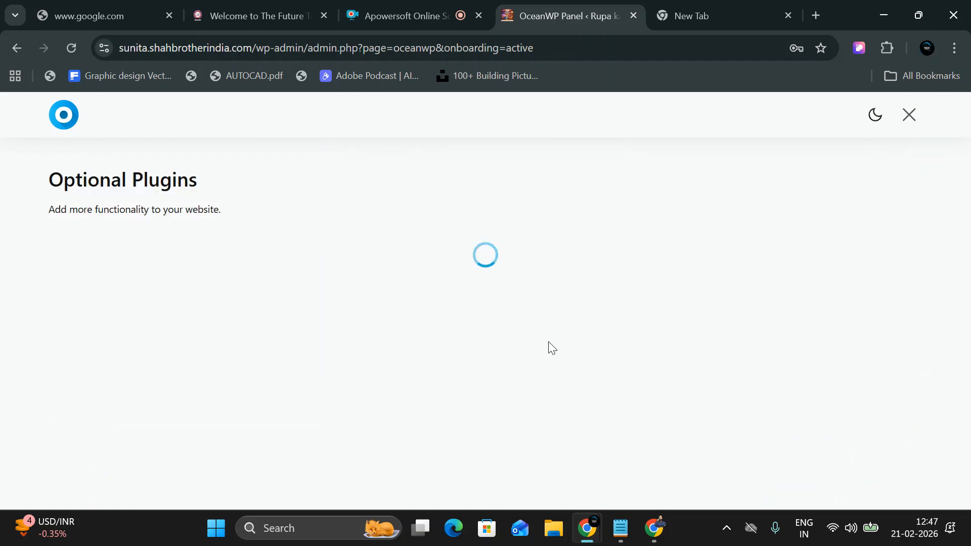
pyautogui.click(308, 307)
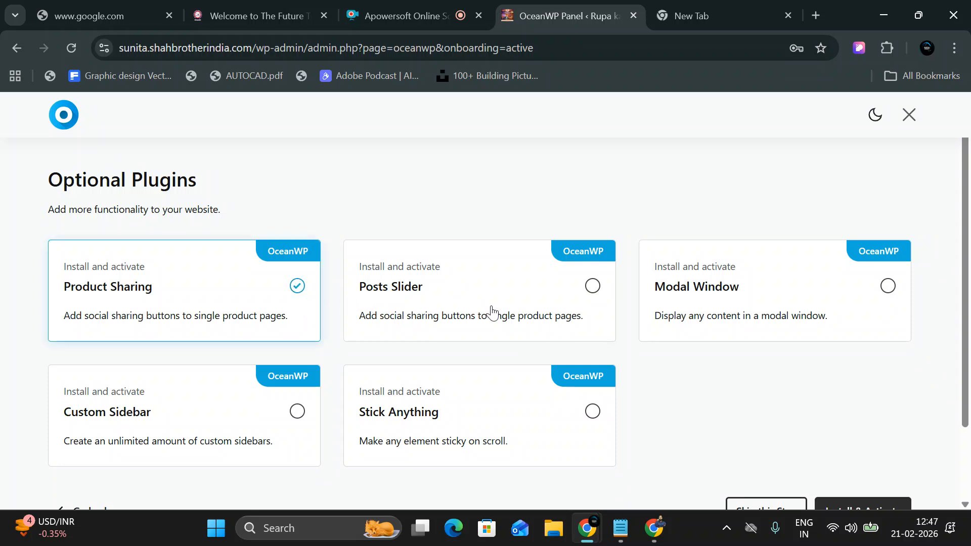
pyautogui.click(563, 303)
pyautogui.click(857, 298)
pyautogui.click(587, 411)
pyautogui.click(232, 425)
pyautogui.scroll(-1, 828, 408)
pyautogui.click(871, 419)
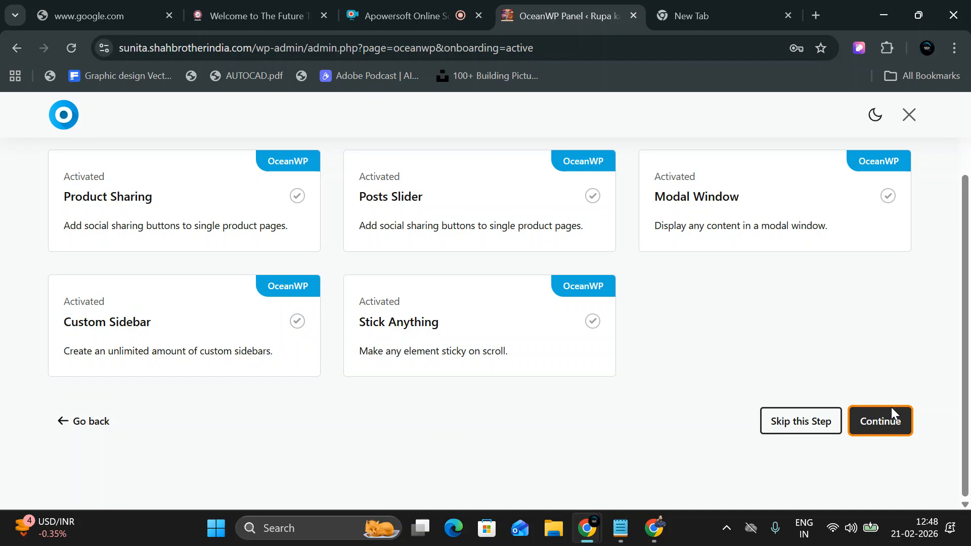
# Advance to the logo step and remove a wrongly chosen promotional image from the logo.
pyautogui.click(902, 423)
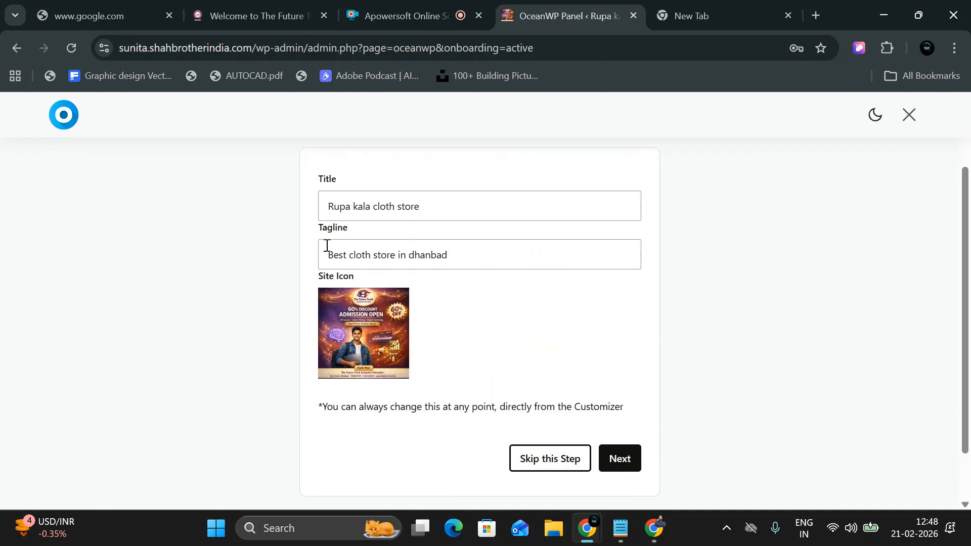
pyautogui.click(620, 458)
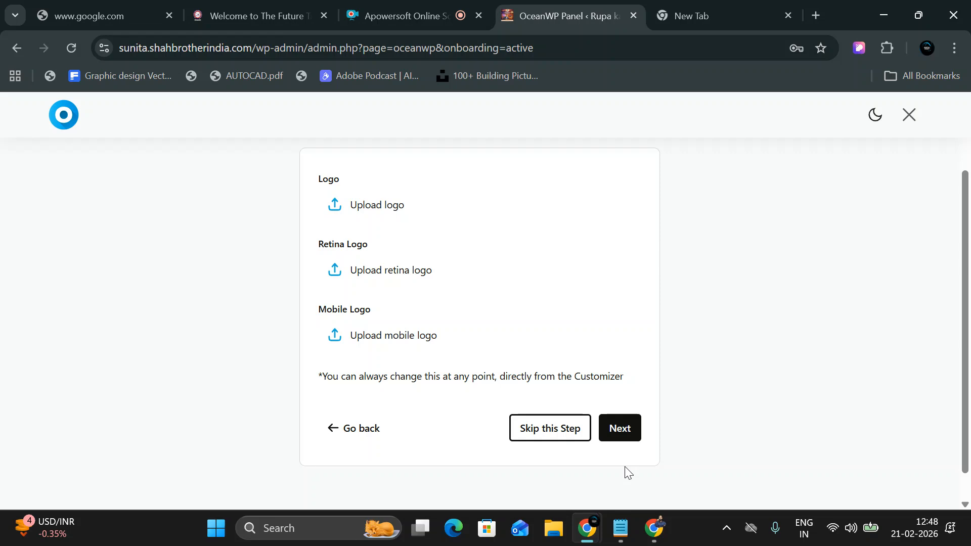
pyautogui.click(379, 207)
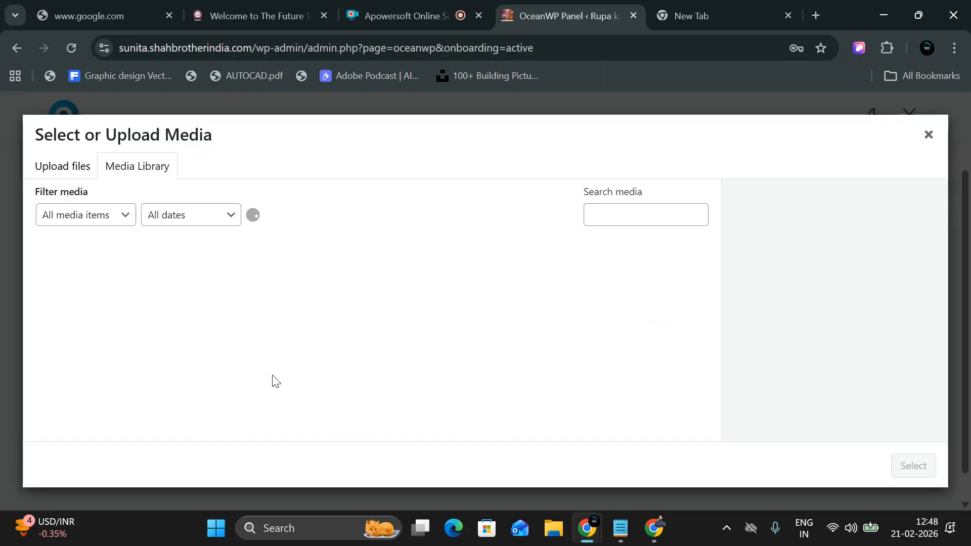
pyautogui.click(184, 263)
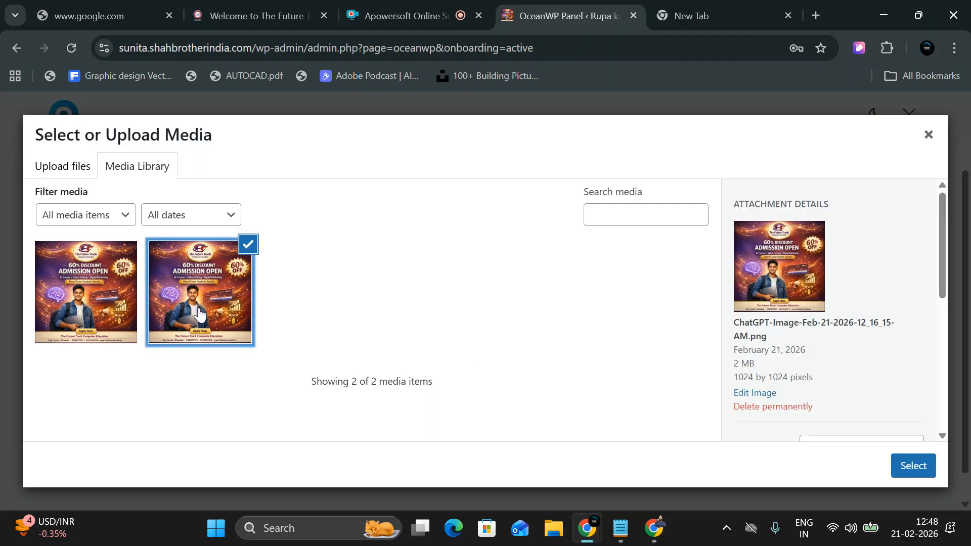
pyautogui.click(923, 470)
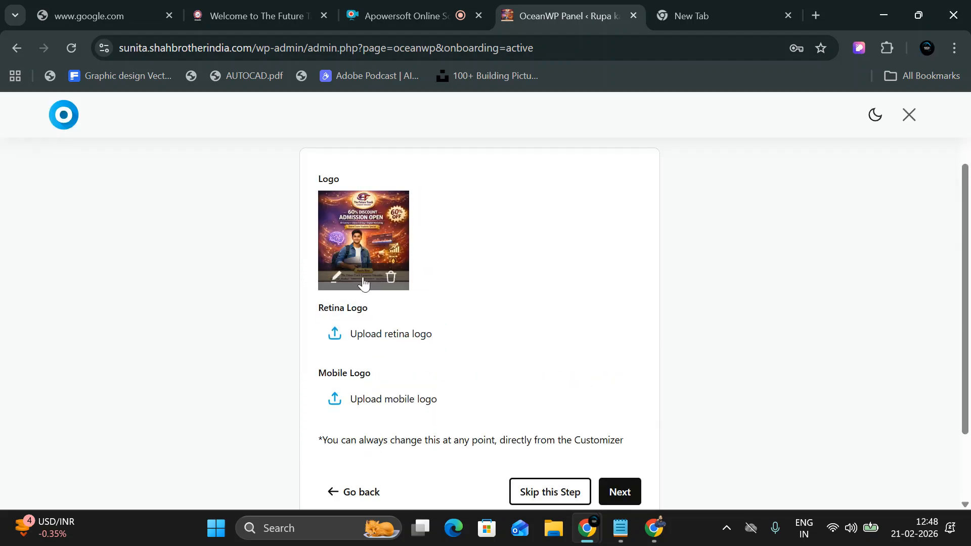
pyautogui.click(393, 282)
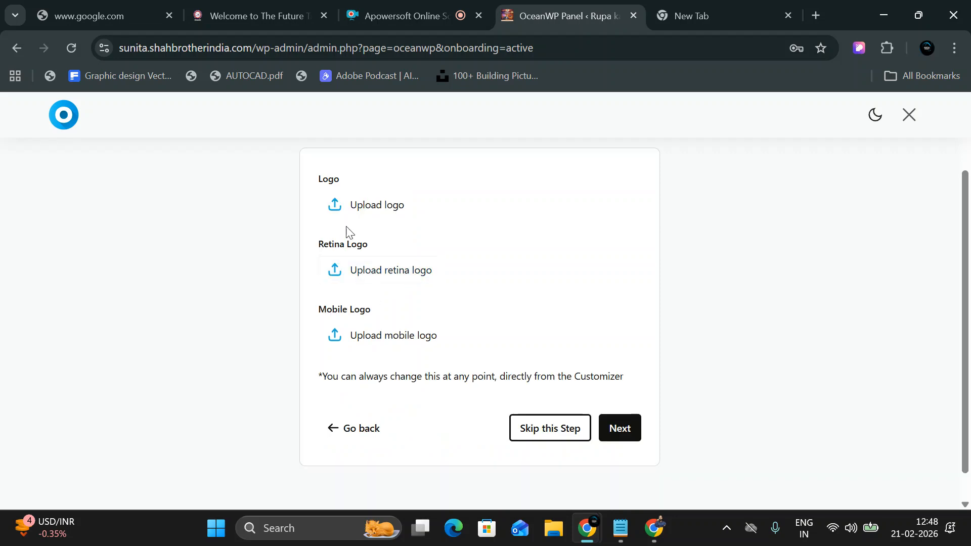
# Upload logo.png from the Desktop and set it as the site logo.
pyautogui.click(347, 208)
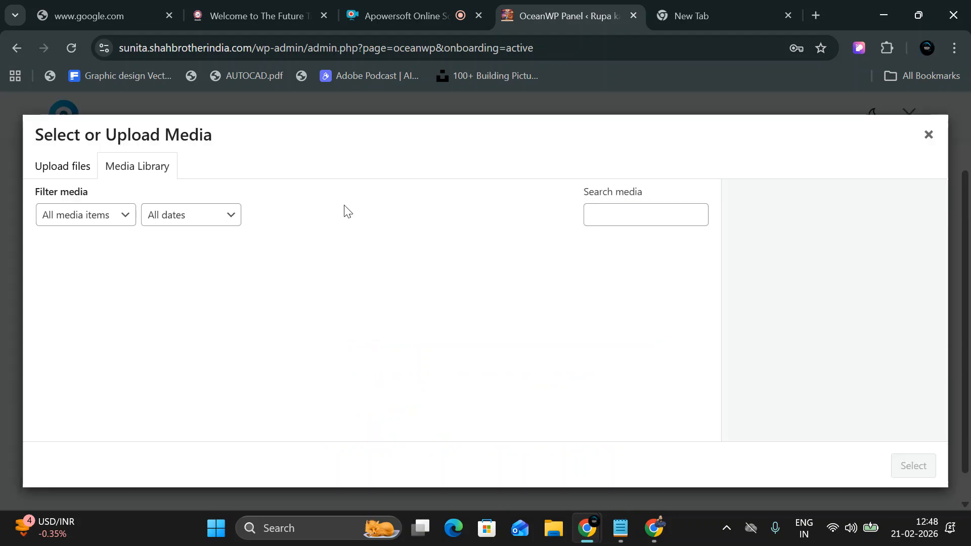
pyautogui.click(65, 167)
pyautogui.click(455, 350)
pyautogui.scroll(-3, 464, 252)
pyautogui.scroll(-3, 485, 290)
pyautogui.scroll(-6, 511, 304)
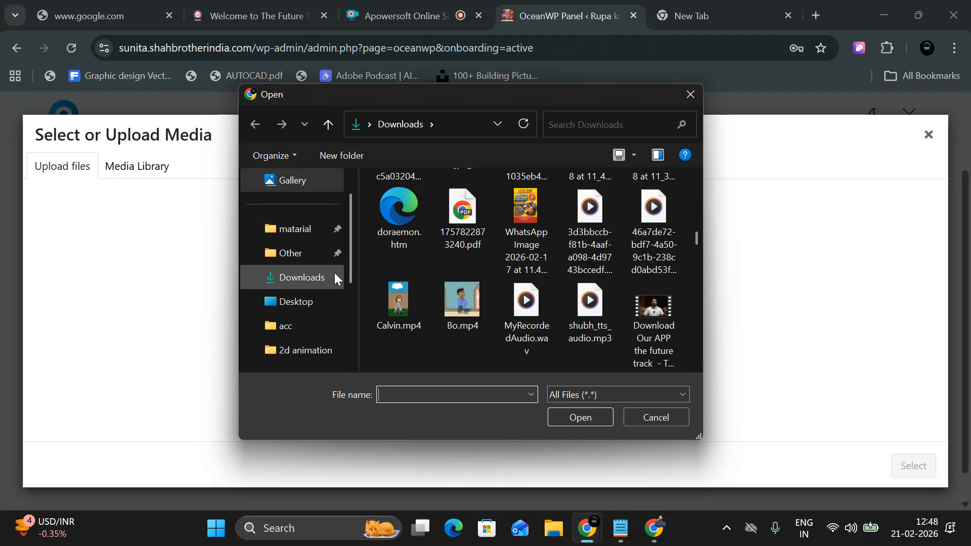
pyautogui.click(308, 299)
pyautogui.scroll(-6, 475, 277)
pyautogui.doubleClick(634, 195)
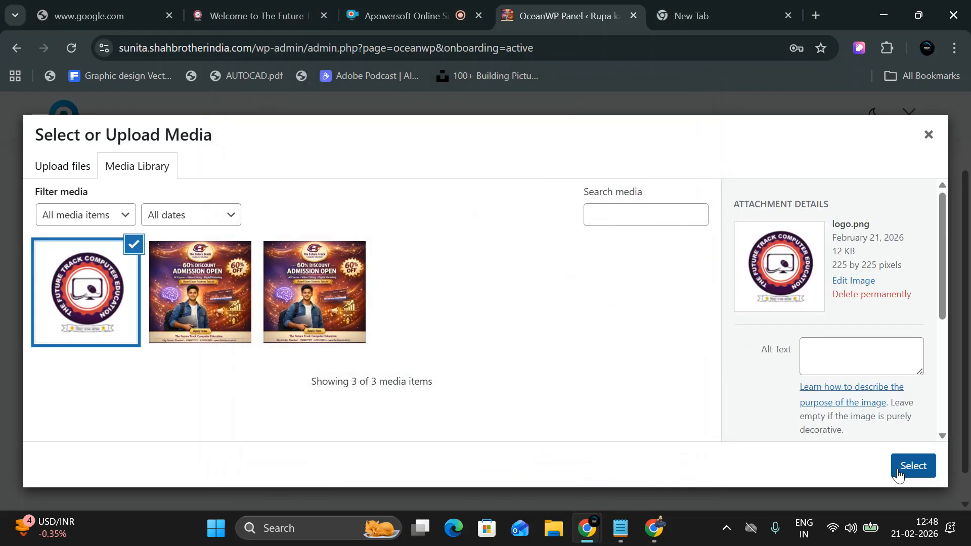
pyautogui.click(907, 466)
# Set logo.png as the retina logo and skip to the colour palette step.
pyautogui.scroll(-2, 653, 467)
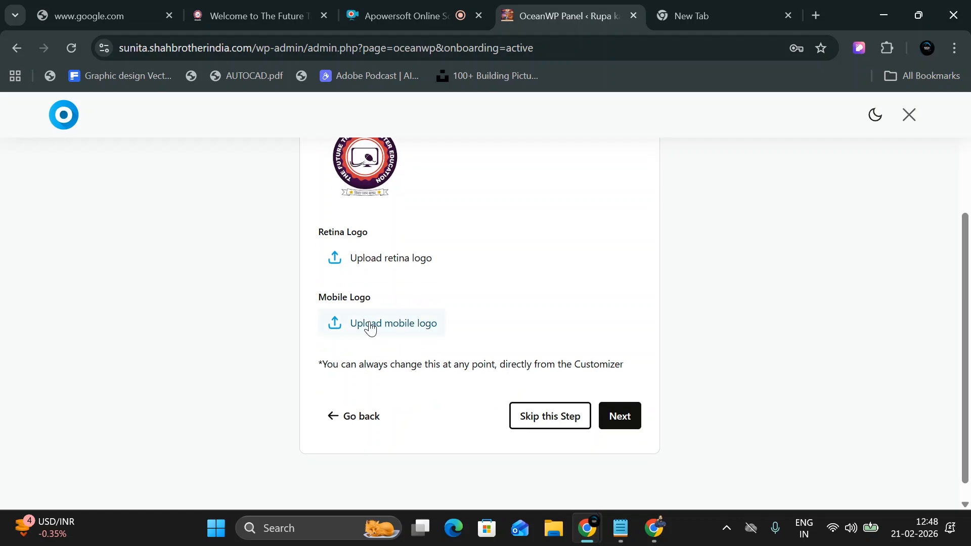
pyautogui.click(350, 266)
pyautogui.click(64, 302)
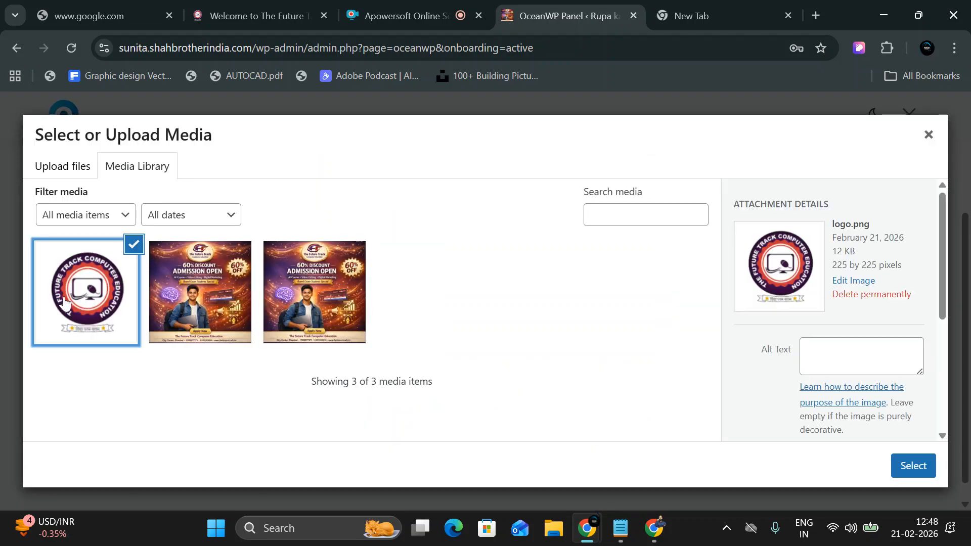
pyautogui.click(907, 465)
pyautogui.click(579, 480)
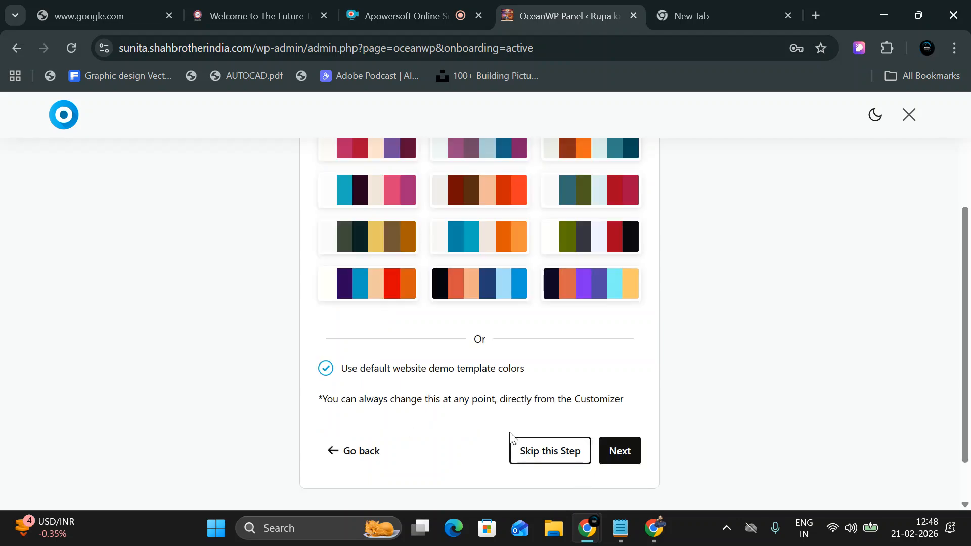
# Choose the Summer Beach colour palette and the Rufina typography preset.
pyautogui.scroll(3, 536, 303)
pyautogui.click(561, 291)
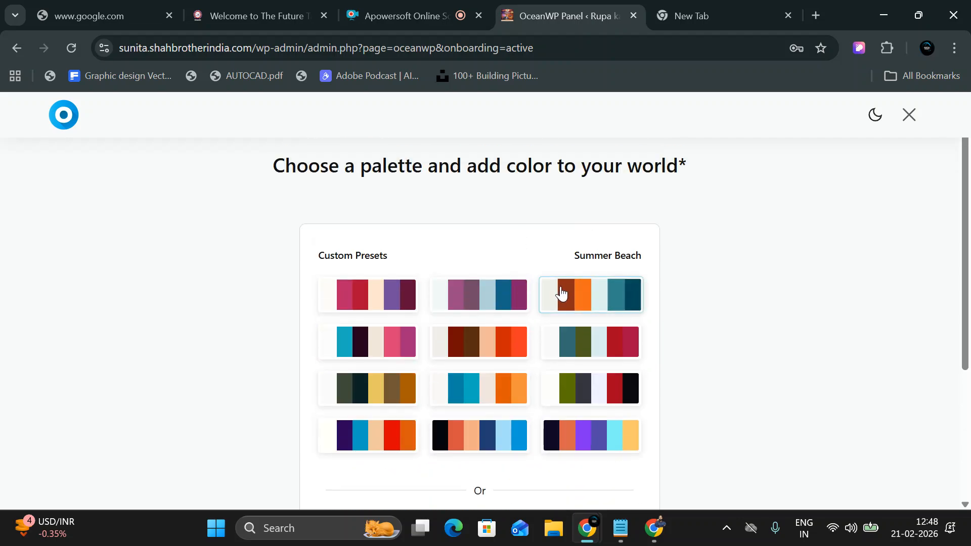
pyautogui.scroll(-4, 631, 369)
pyautogui.click(624, 398)
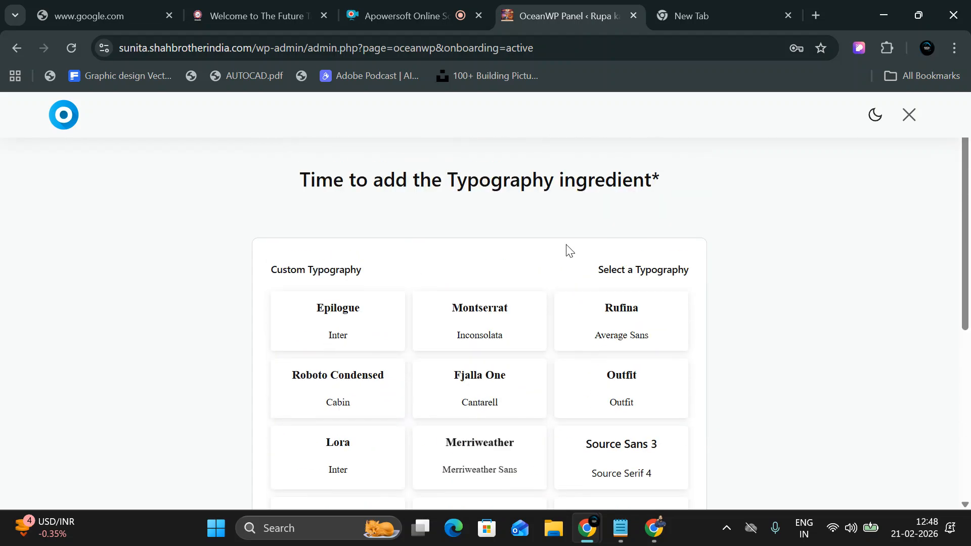
pyautogui.click(609, 329)
pyautogui.scroll(-5, 717, 451)
pyautogui.click(678, 427)
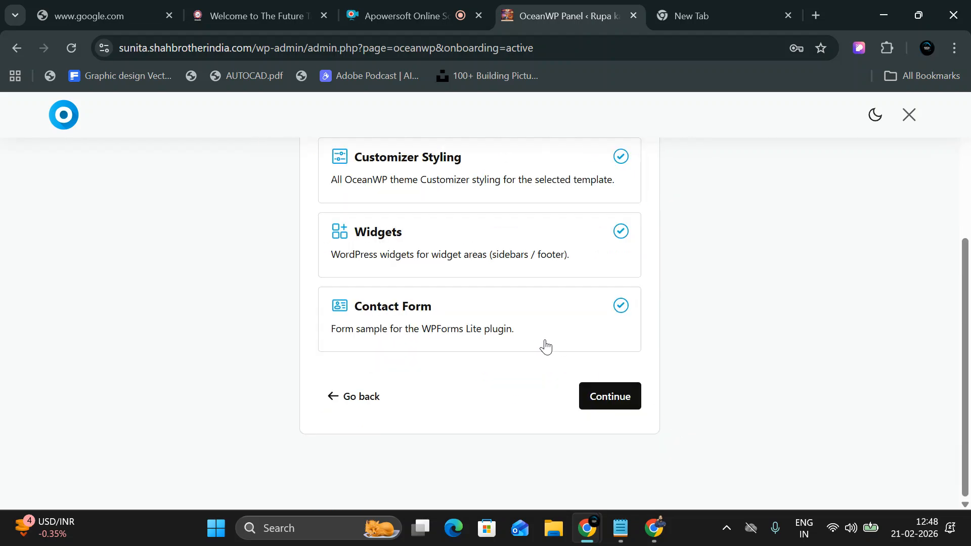
# Start the content import, acknowledging theme settings will be overwritten, and build the site.
pyautogui.click(612, 398)
pyautogui.click(339, 282)
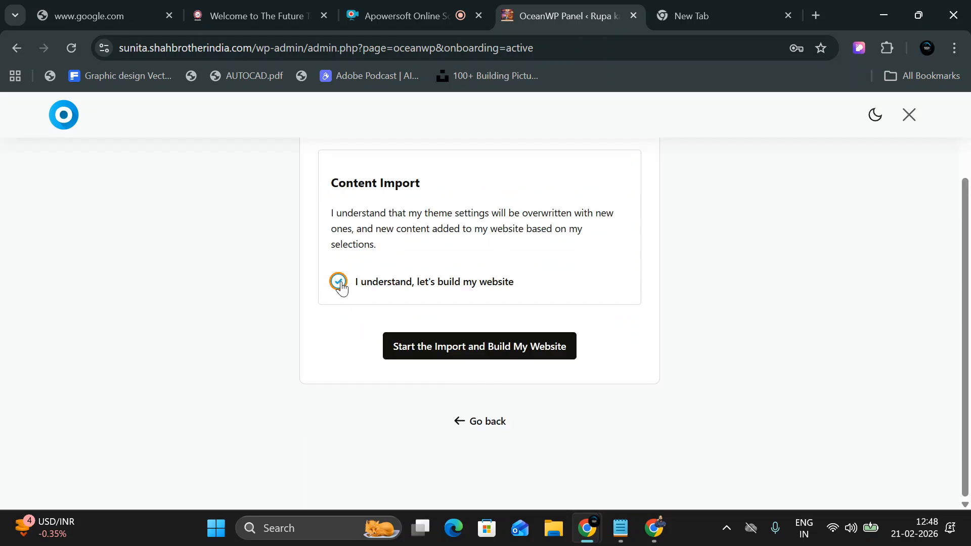
pyautogui.click(475, 354)
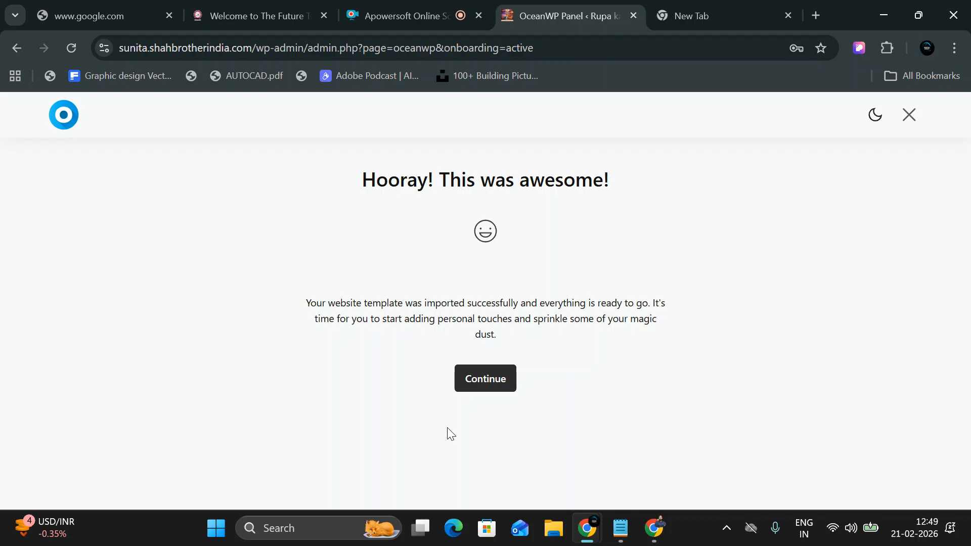
# Skip the premium offer, finish launching the imported site, and view the new website.
pyautogui.click(499, 380)
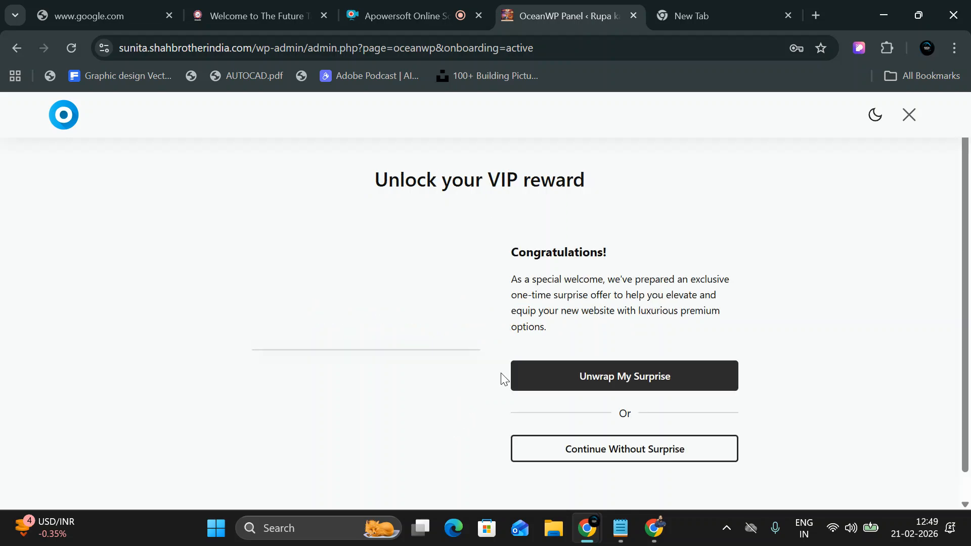
pyautogui.click(630, 458)
pyautogui.scroll(-3, 455, 403)
pyautogui.click(487, 480)
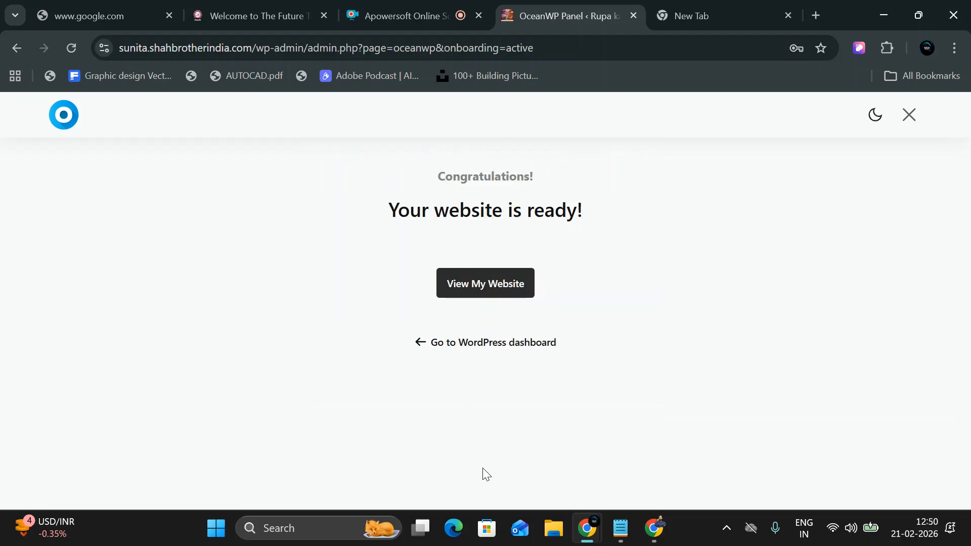
pyautogui.click(484, 290)
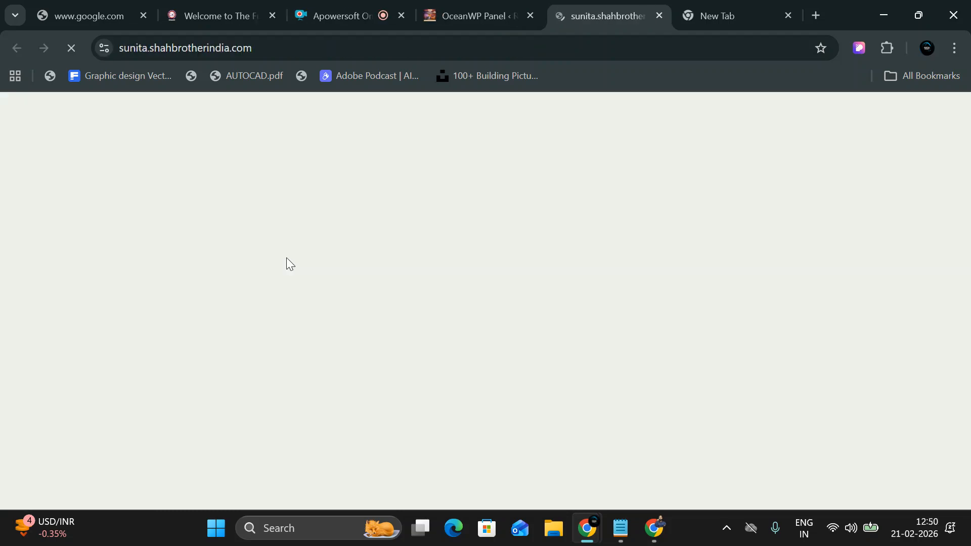
# Browse the homepage, open My story from the menu, then return to the Dashboard.
pyautogui.scroll(-15, 286, 262)
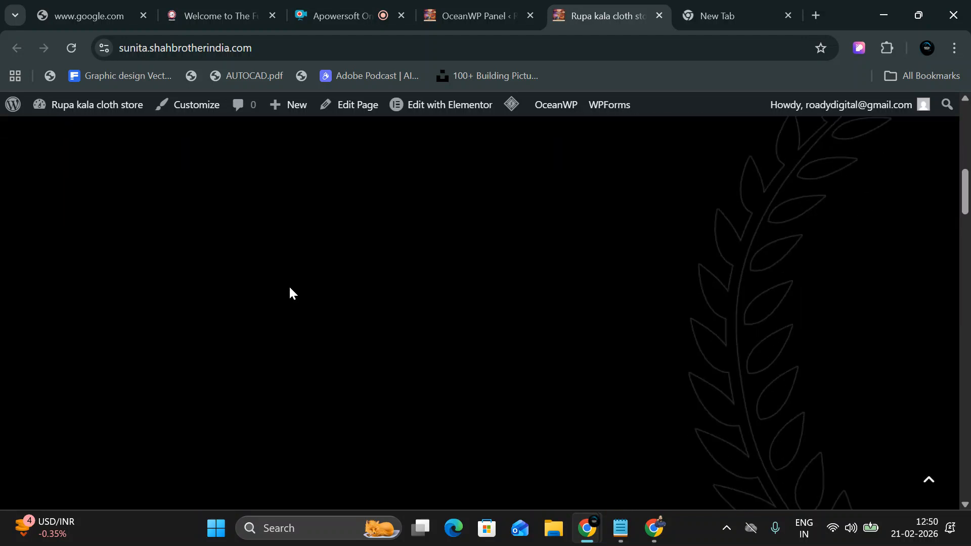
pyautogui.scroll(-12, 290, 287)
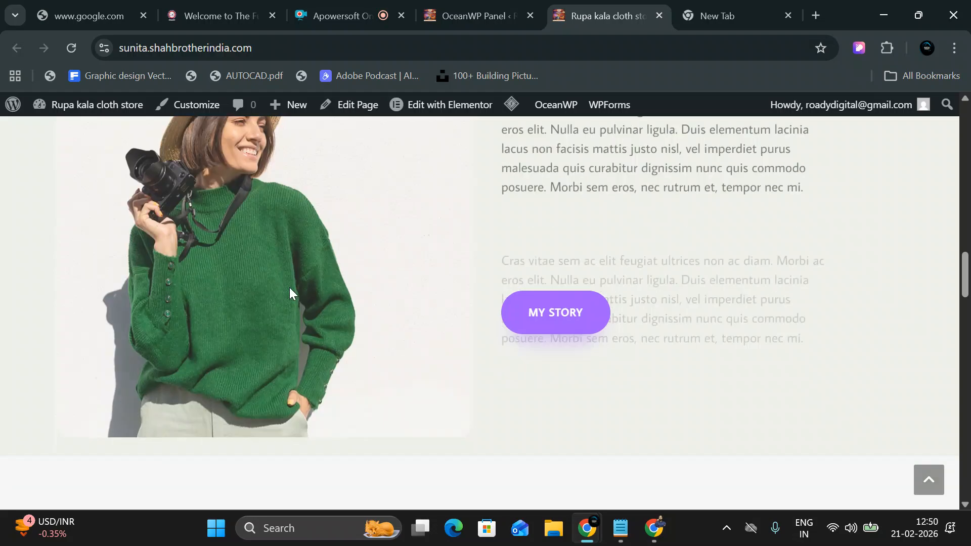
pyautogui.scroll(-12, 290, 288)
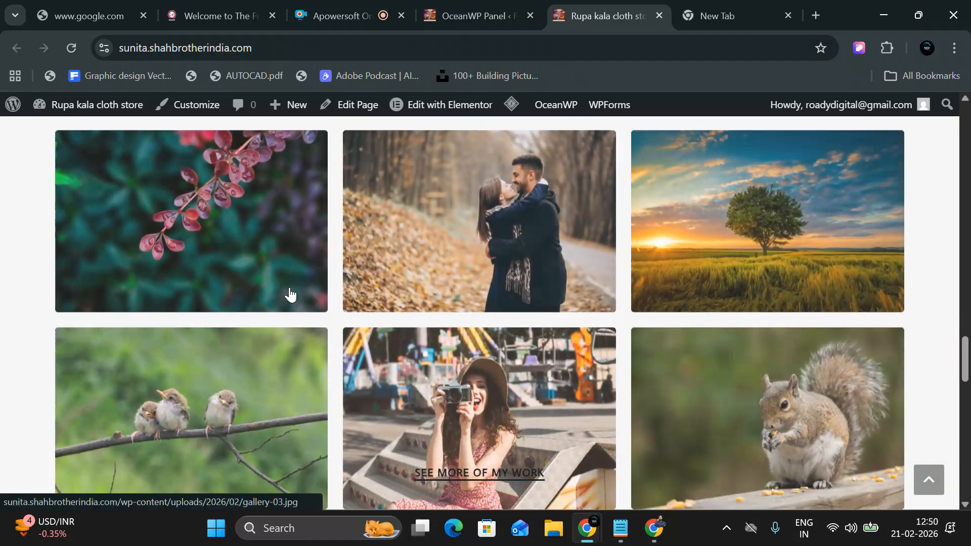
pyautogui.scroll(-6, 289, 288)
pyautogui.scroll(12, 289, 288)
pyautogui.scroll(15, 290, 295)
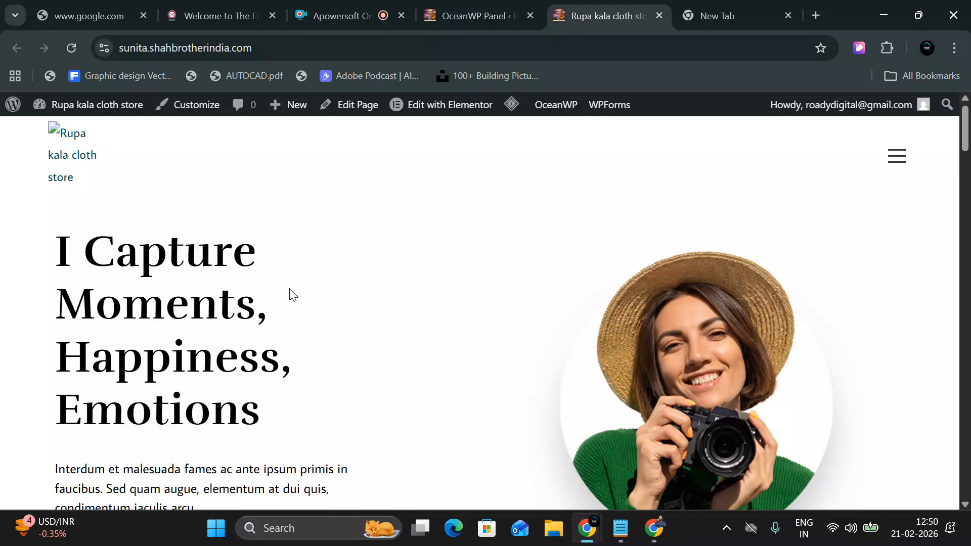
pyautogui.click(896, 155)
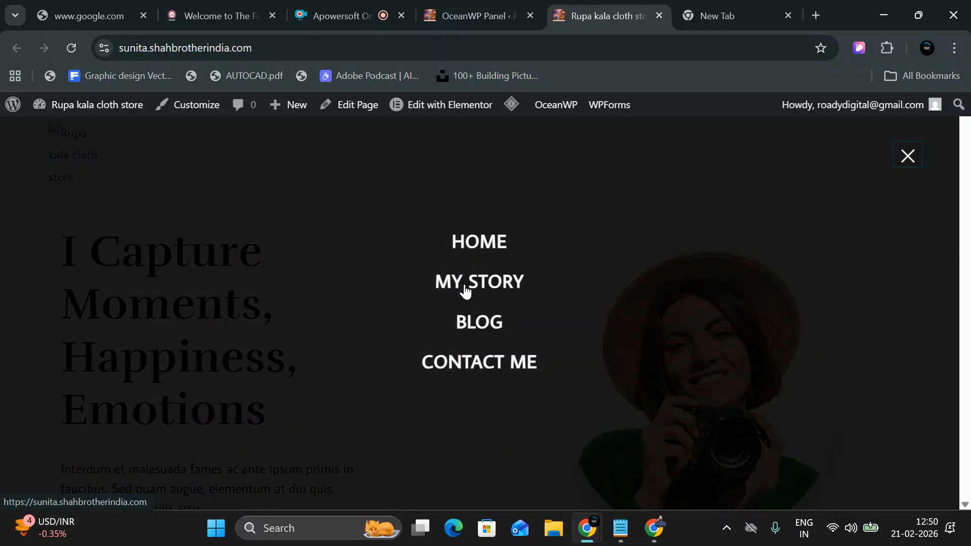
pyautogui.click(493, 285)
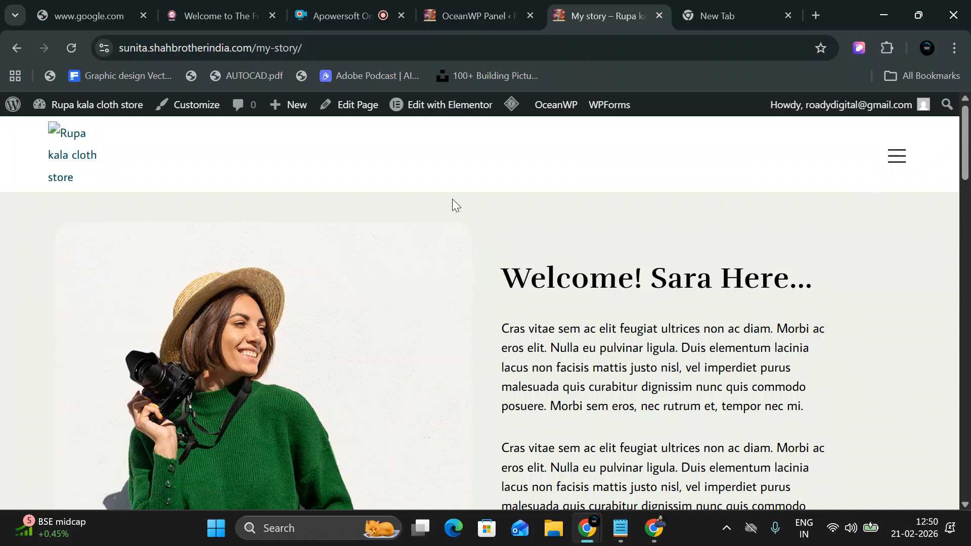
pyautogui.moveTo(101, 106)
pyautogui.click(98, 133)
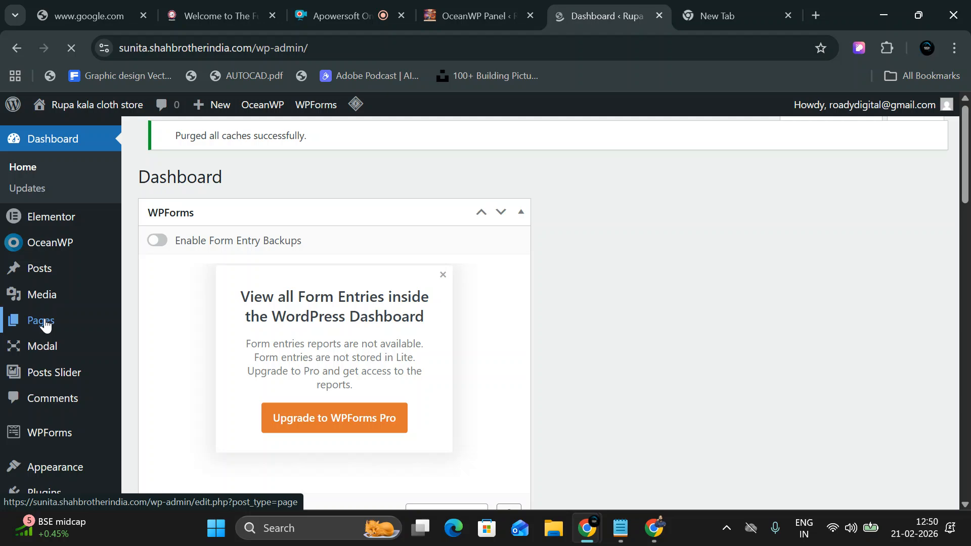
# Open the All Pages list and dismiss the editor announcement popup.
pyautogui.moveTo(12, 322)
pyautogui.click(177, 322)
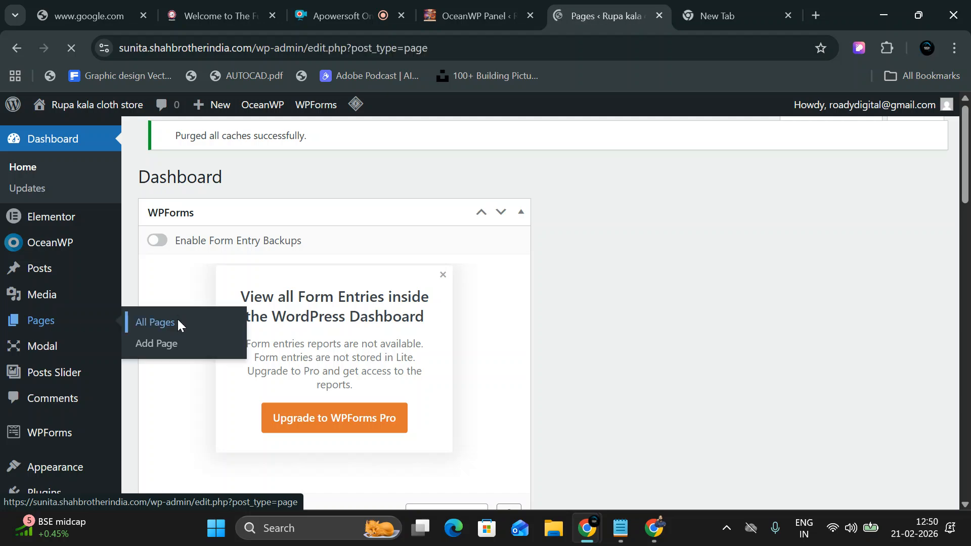
pyautogui.scroll(-3, 217, 324)
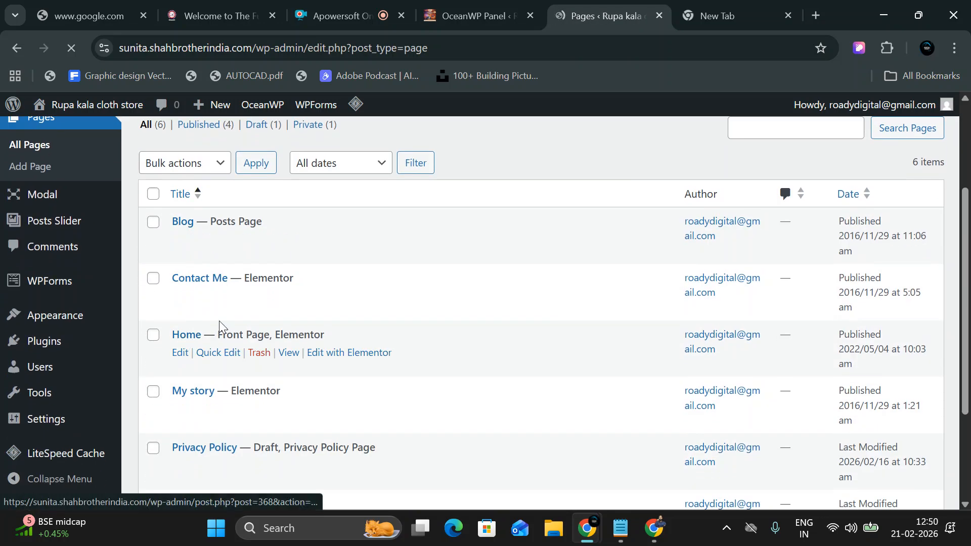
pyautogui.scroll(-2, 212, 279)
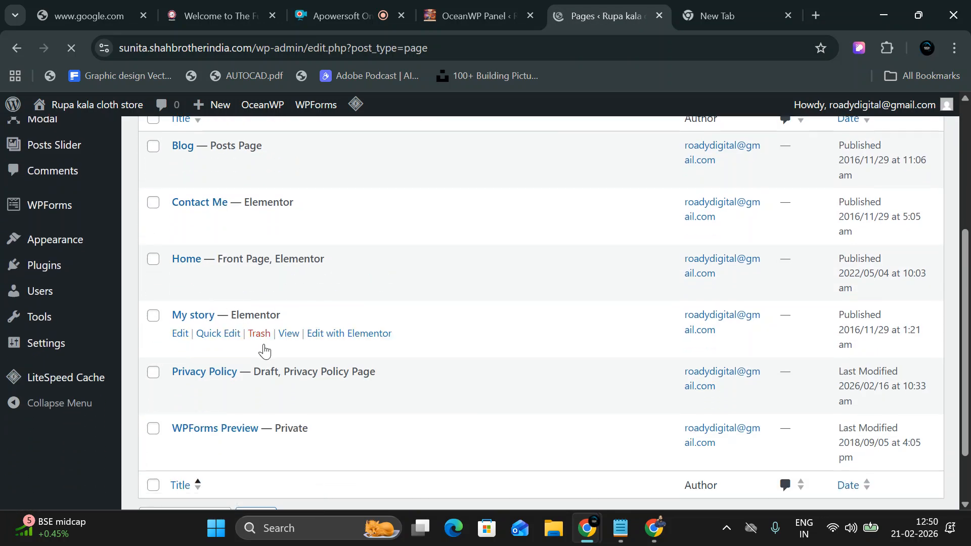
pyautogui.scroll(2, 235, 171)
pyautogui.scroll(1, 231, 209)
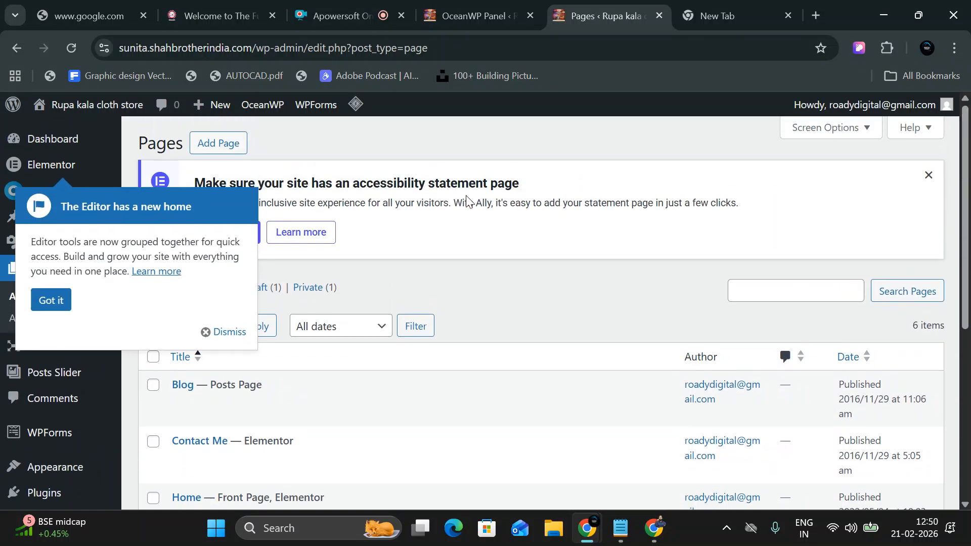
pyautogui.click(214, 332)
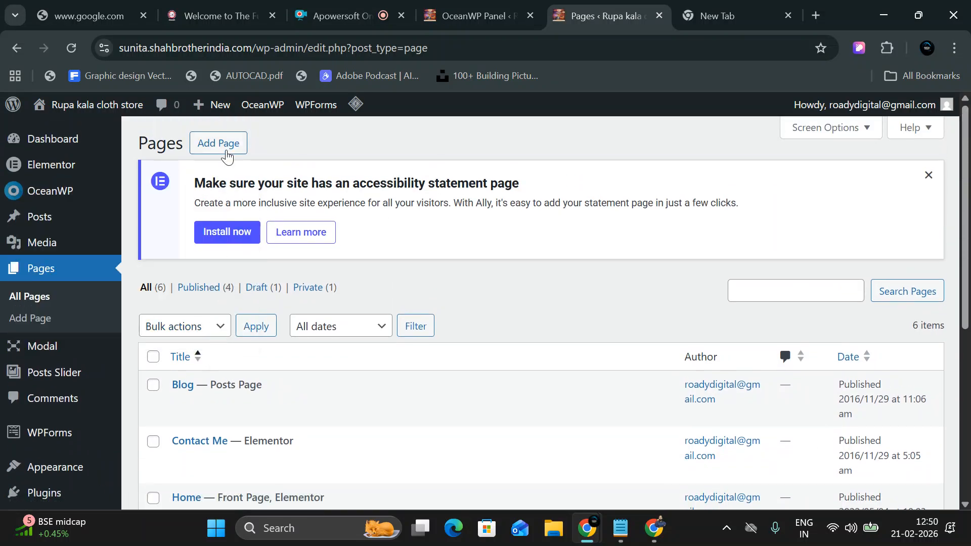
# Start a new blank page in the block editor.
pyautogui.click(222, 145)
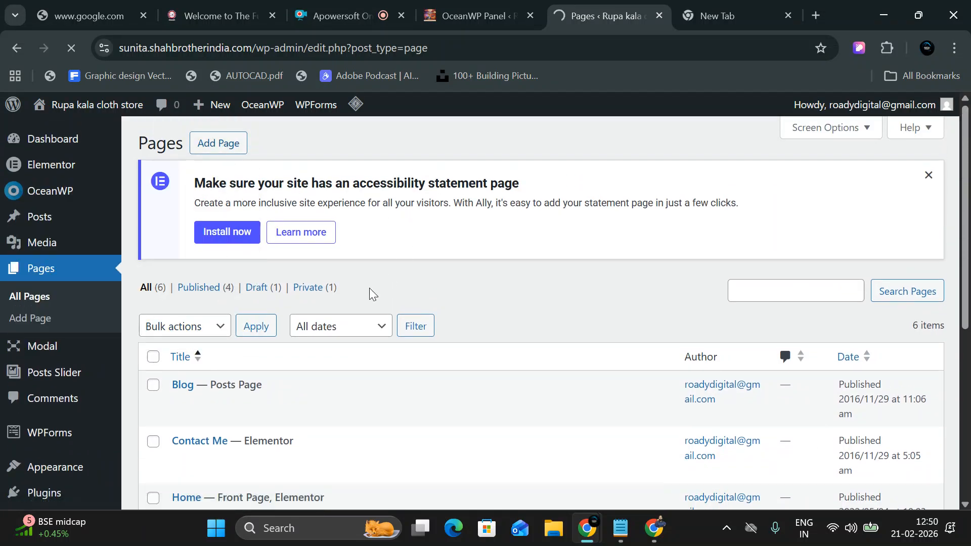
pyautogui.scroll(-5, 362, 321)
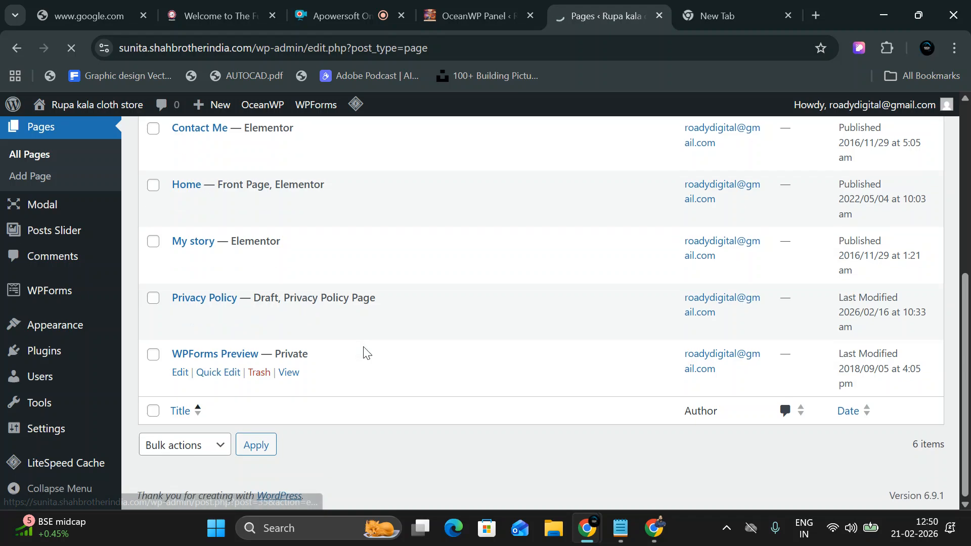
pyautogui.scroll(5, 263, 253)
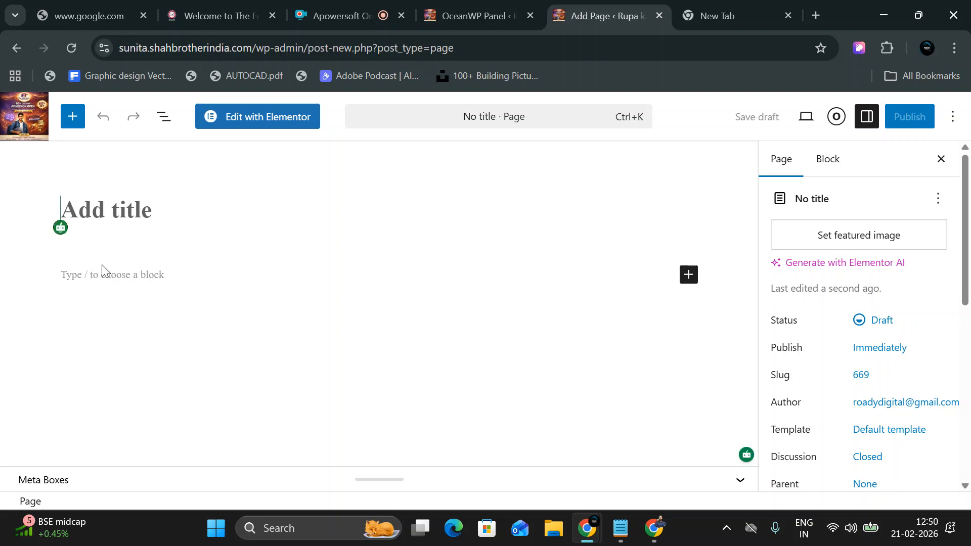
# Title the new page 'Gallary' and publish it.
pyautogui.write('Gallary')
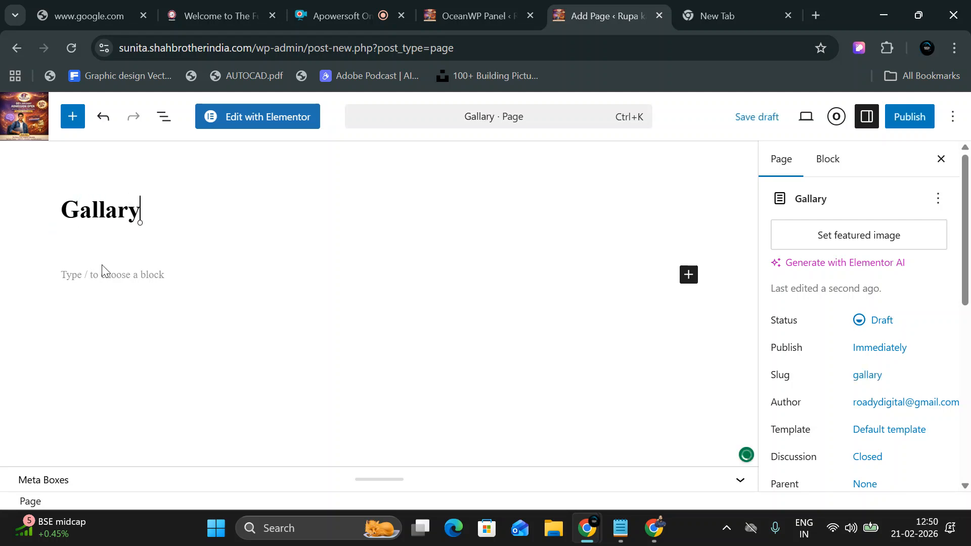
pyautogui.click(919, 124)
pyautogui.click(919, 124)
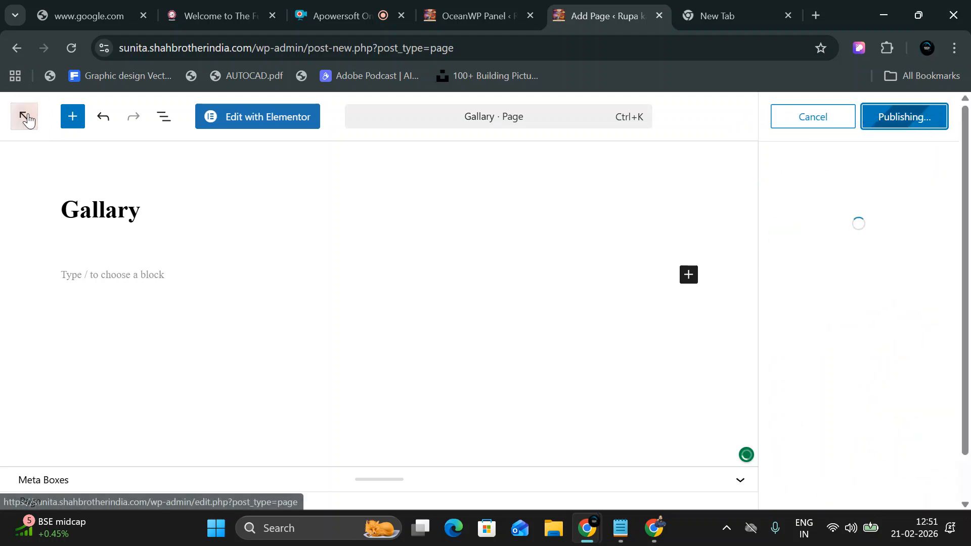
pyautogui.click(27, 115)
pyautogui.click(601, 137)
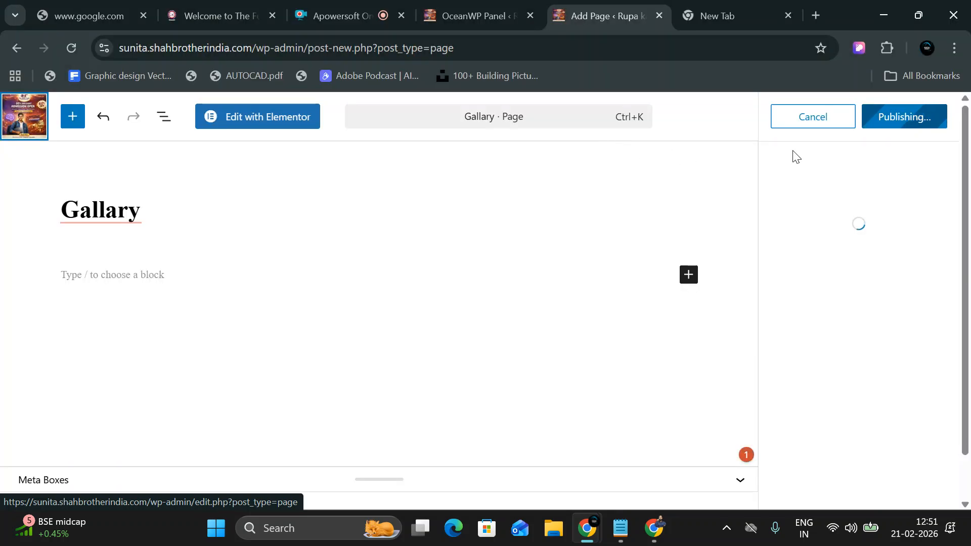
pyautogui.moveTo(107, 207)
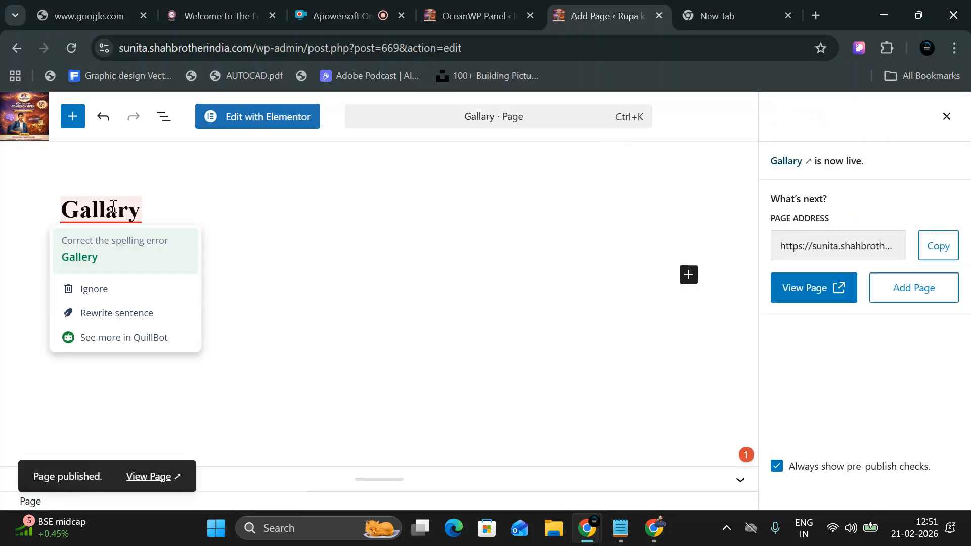
# Add a new page titled 'Services', publish it, and return to the Pages list.
pyautogui.click(22, 117)
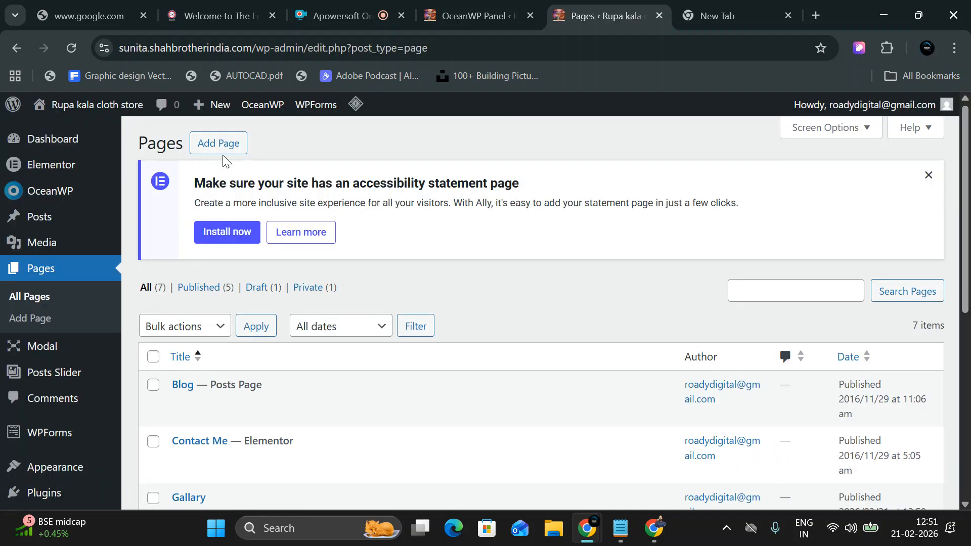
pyautogui.click(227, 147)
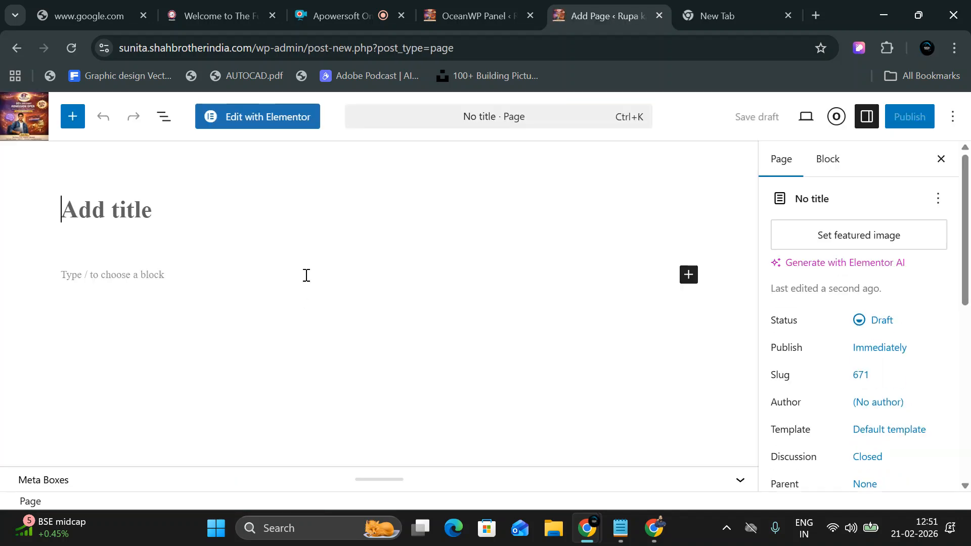
pyautogui.write('S')
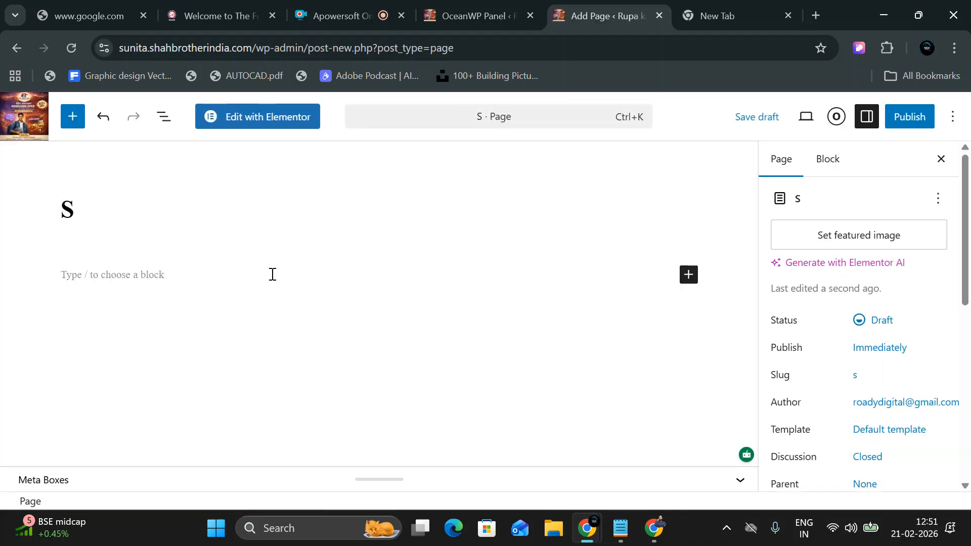
pyautogui.write('ervices')
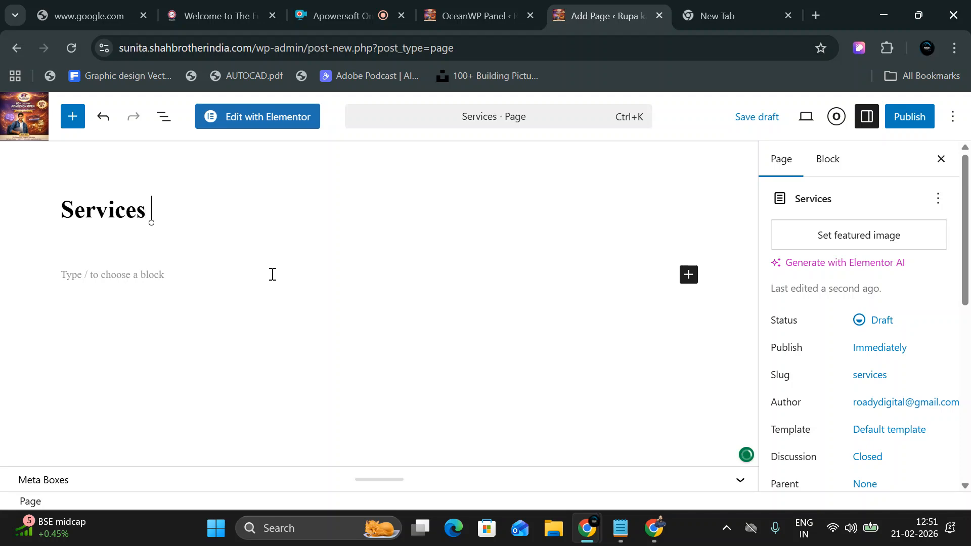
pyautogui.click(893, 121)
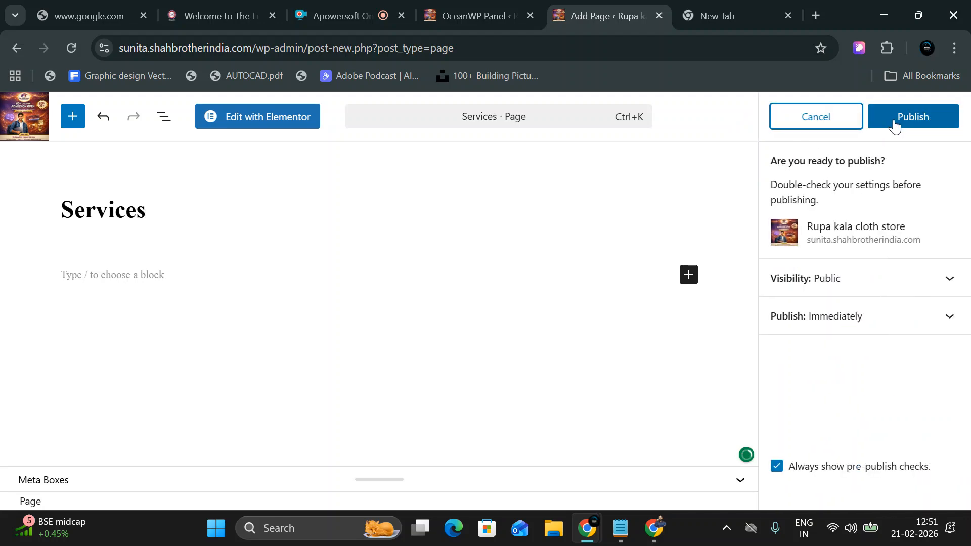
pyautogui.click(896, 123)
pyautogui.click(18, 120)
# Visit the live site and open its navigation menu to check the listed pages.
pyautogui.scroll(-8, 234, 412)
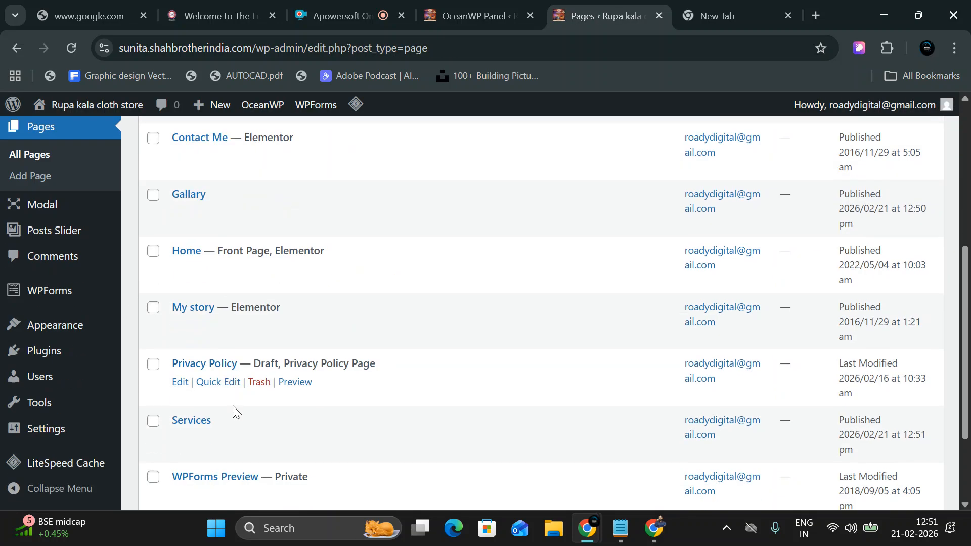
pyautogui.moveTo(316, 239)
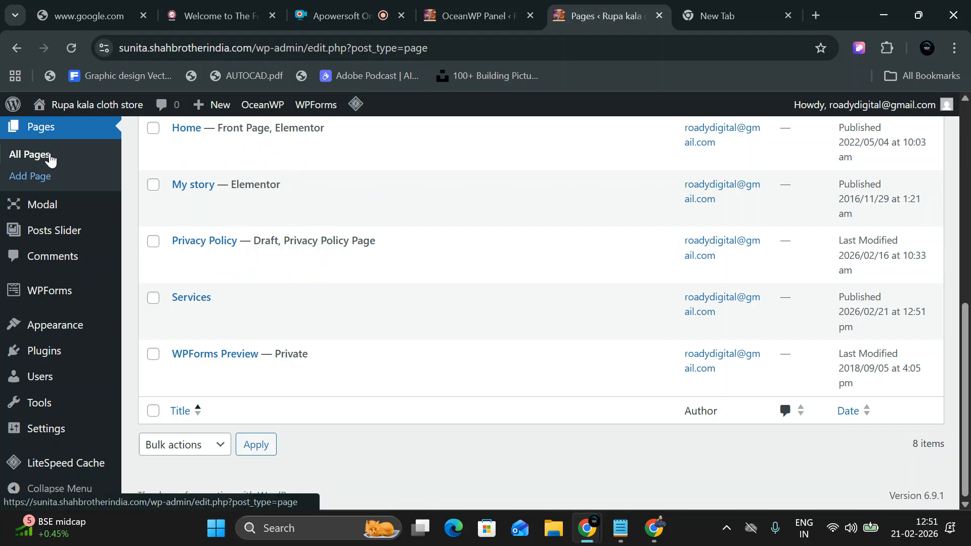
pyautogui.moveTo(38, 108)
pyautogui.click(62, 133)
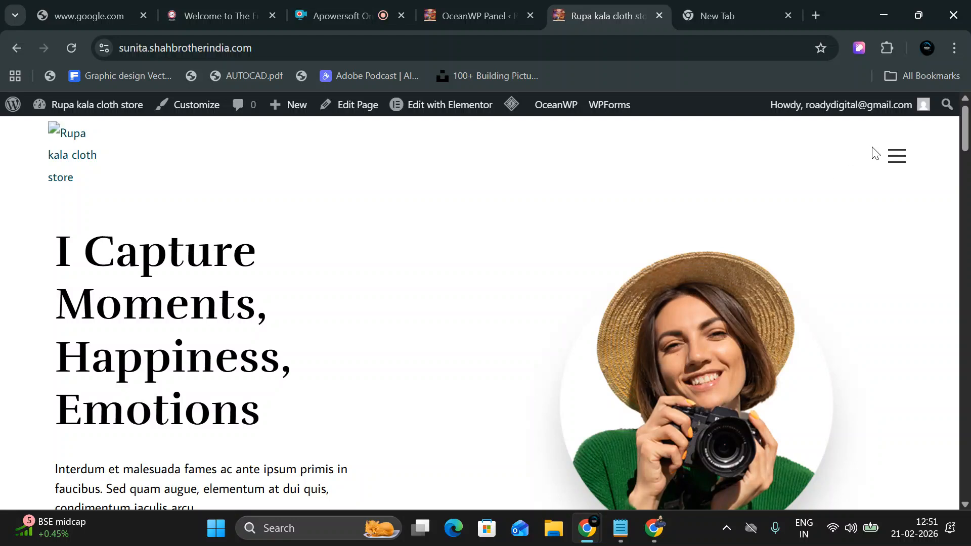
pyautogui.click(897, 156)
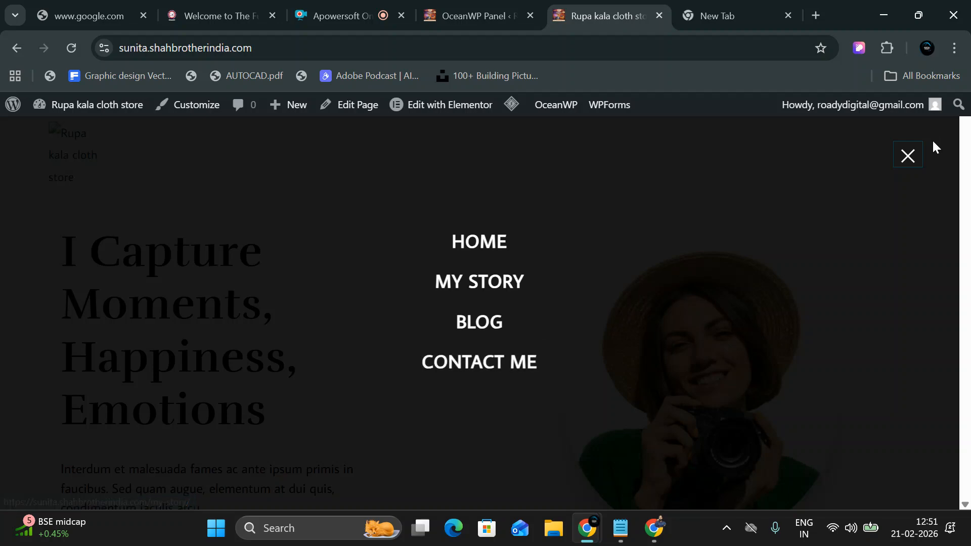
# Close the full-screen menu and return to the admin Dashboard.
pyautogui.click(909, 158)
pyautogui.scroll(-4, 43, 319)
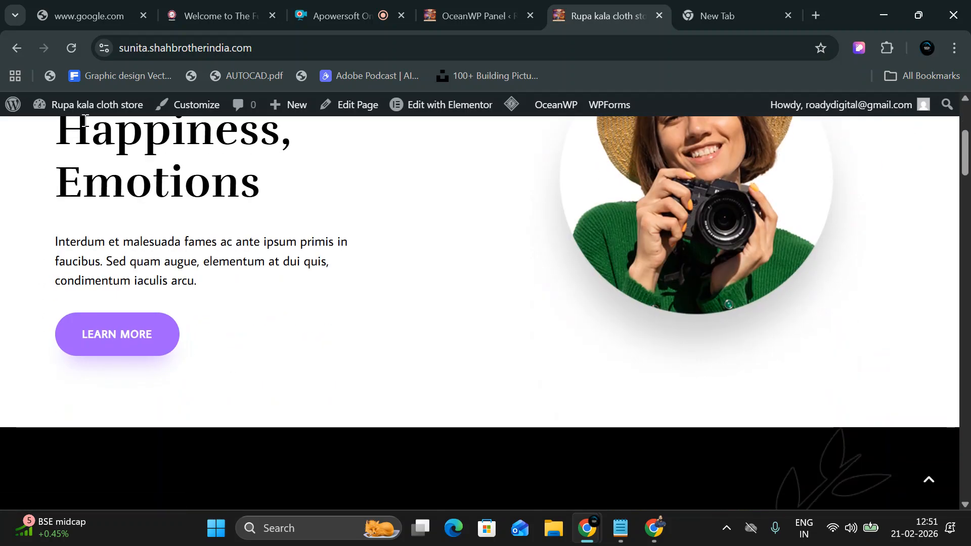
pyautogui.moveTo(85, 105)
pyautogui.click(84, 135)
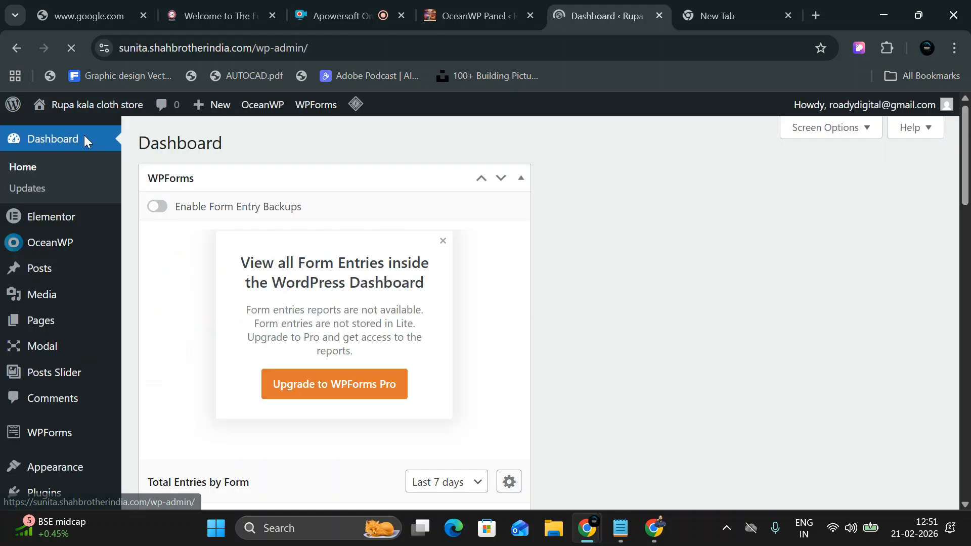
# In Appearance > Menus, add Gallary and Services after About Me in the Left Menu and save.
pyautogui.scroll(-4, 15, 338)
pyautogui.moveTo(54, 418)
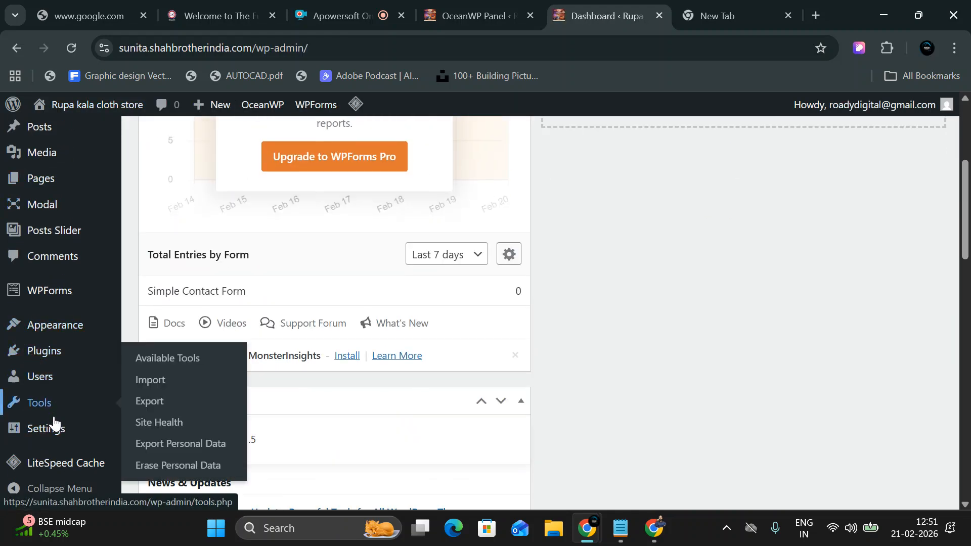
pyautogui.moveTo(30, 326)
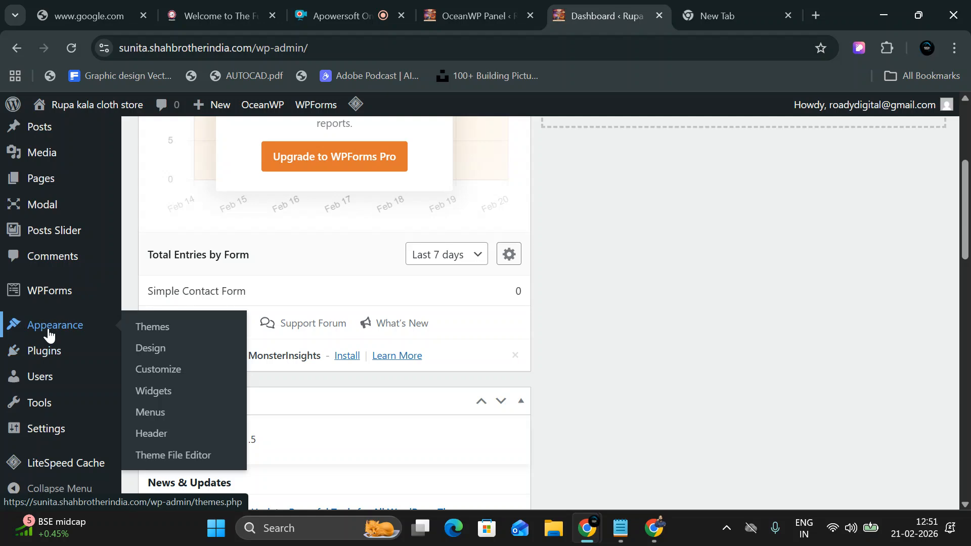
pyautogui.click(160, 418)
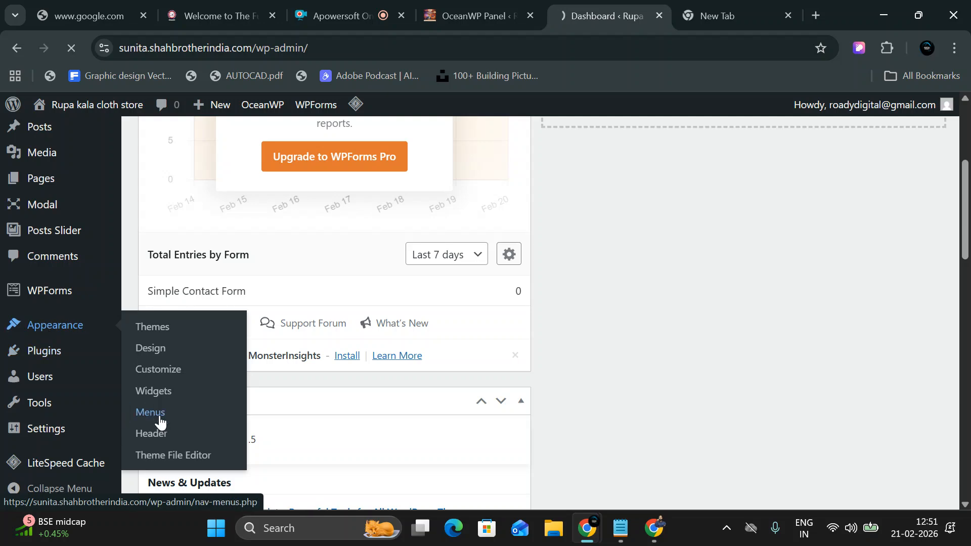
pyautogui.scroll(-2, 325, 333)
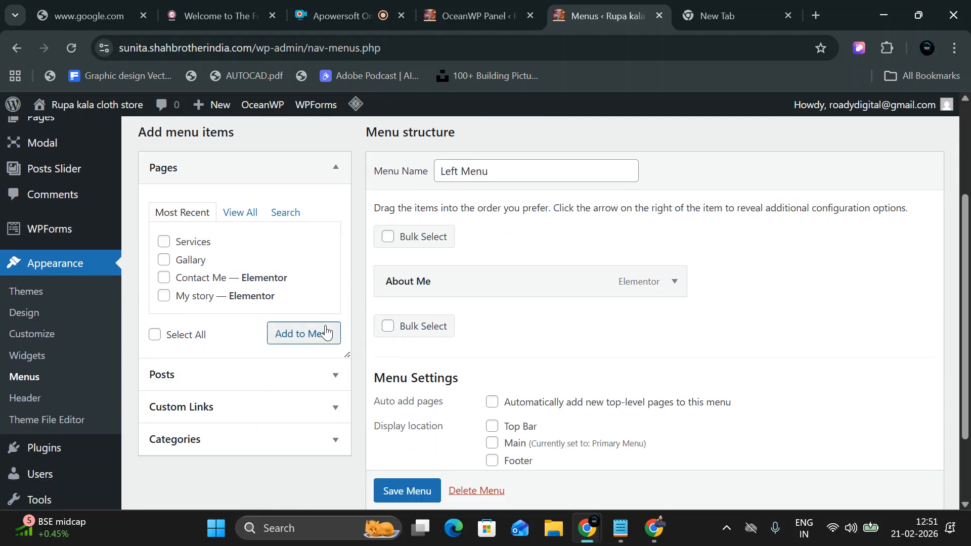
pyautogui.click(243, 212)
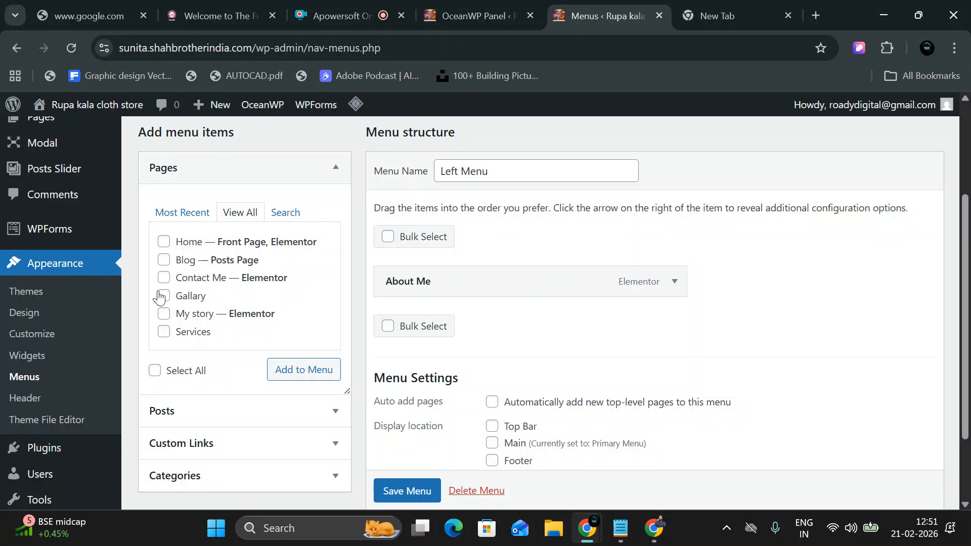
pyautogui.click(167, 334)
pyautogui.click(297, 371)
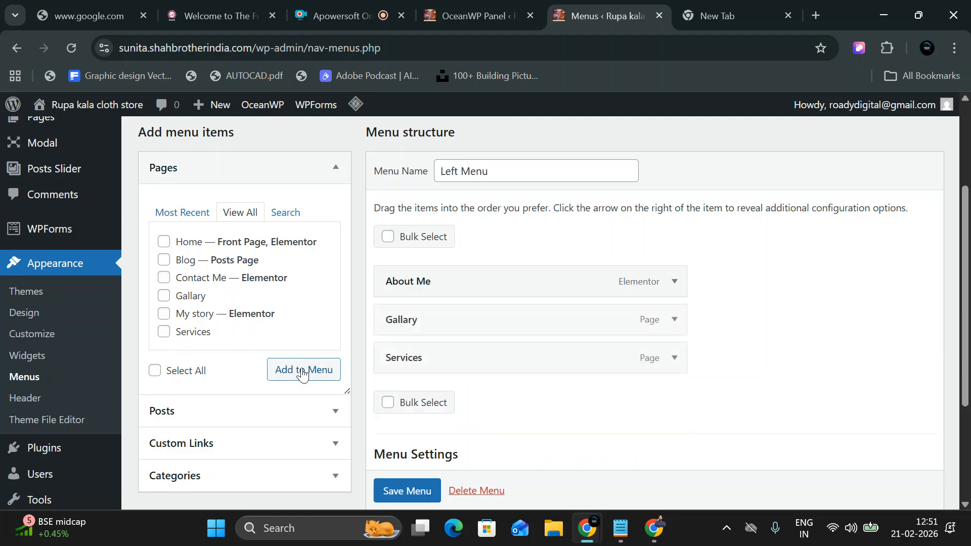
pyautogui.click(399, 491)
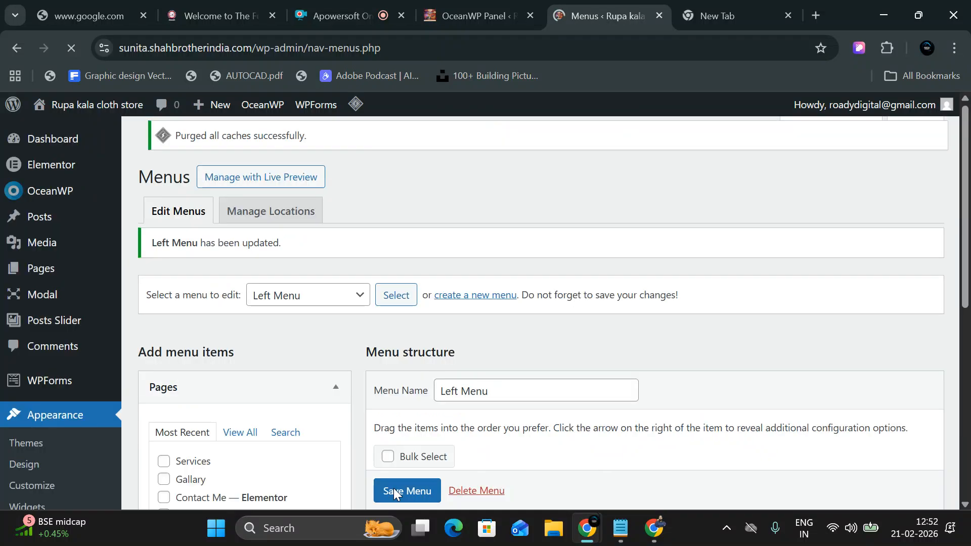
# Visit the live homepage and check its navigation menu.
pyautogui.moveTo(86, 106)
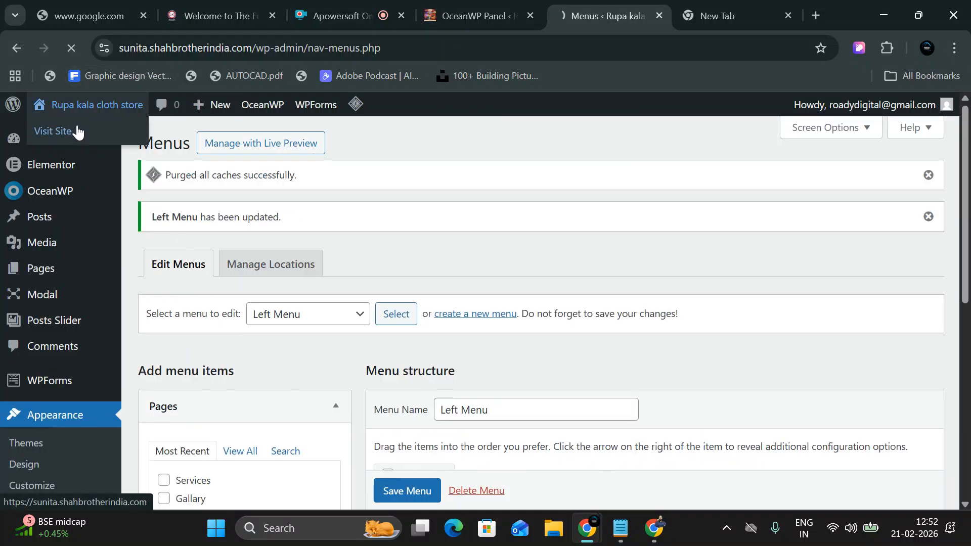
pyautogui.click(77, 132)
pyautogui.click(907, 158)
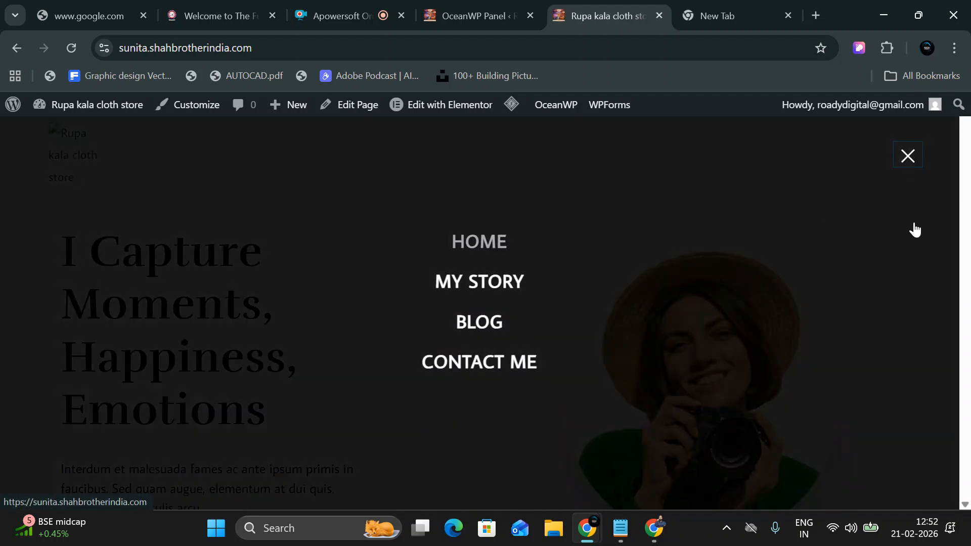
pyautogui.click(918, 156)
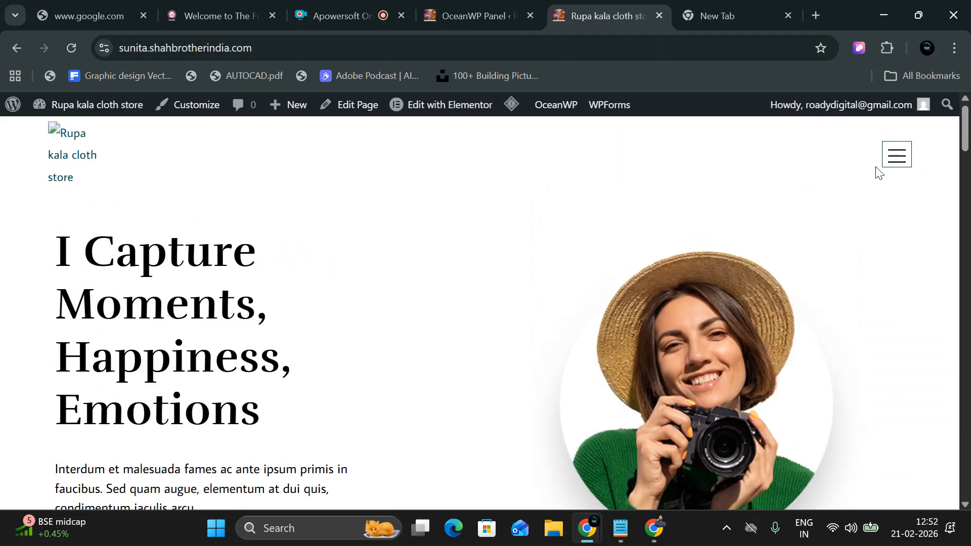
pyautogui.scroll(-10, 479, 279)
pyautogui.scroll(10, 404, 297)
# Open the Blog page from the menu, then return to the admin Dashboard.
pyautogui.click(899, 162)
pyautogui.click(475, 321)
pyautogui.scroll(-4, 579, 313)
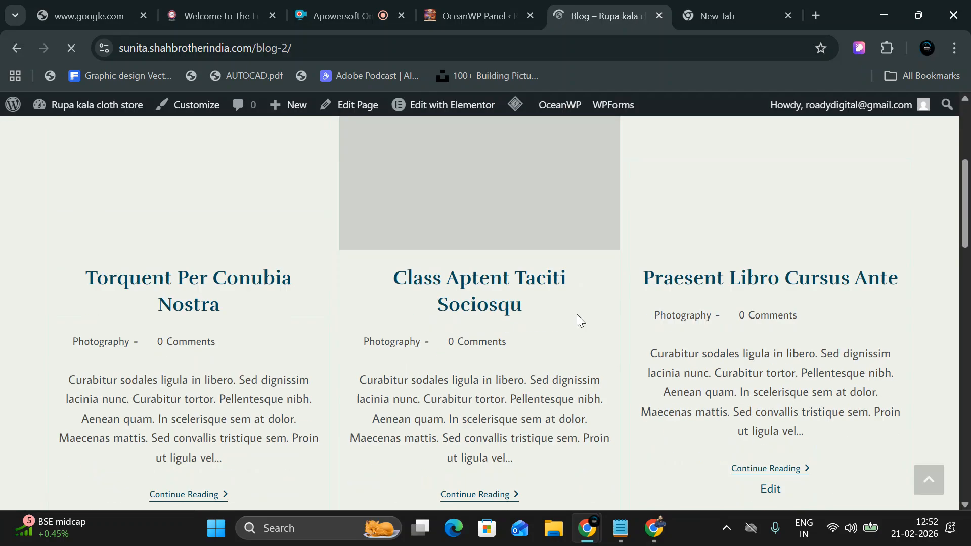
pyautogui.scroll(4, 567, 359)
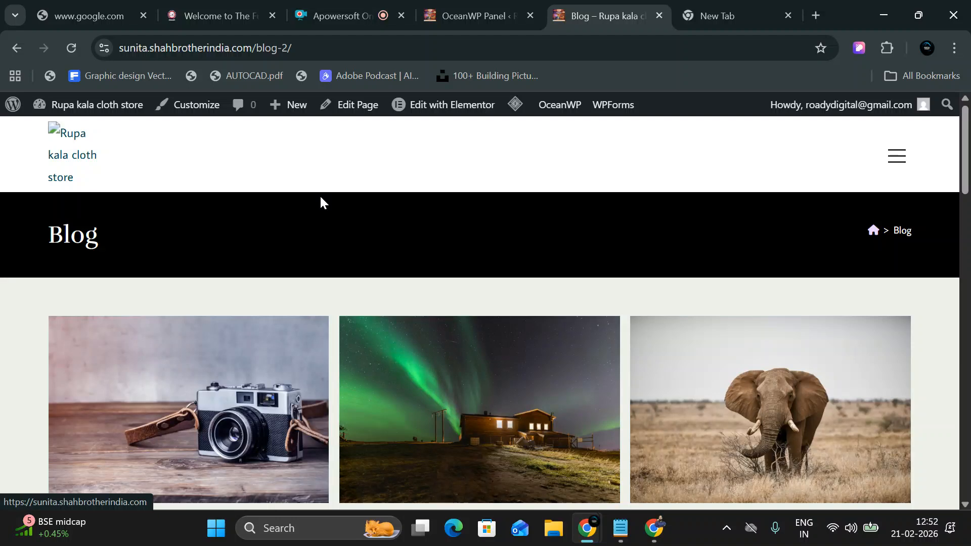
pyautogui.moveTo(96, 105)
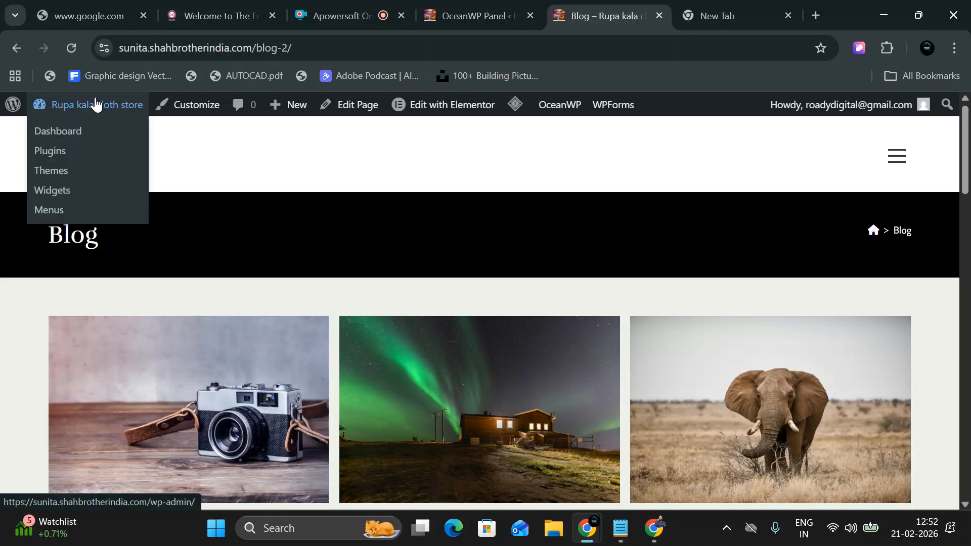
pyautogui.click(84, 130)
# Rename the Left Menu to 'main menu' and save it.
pyautogui.scroll(-5, 64, 275)
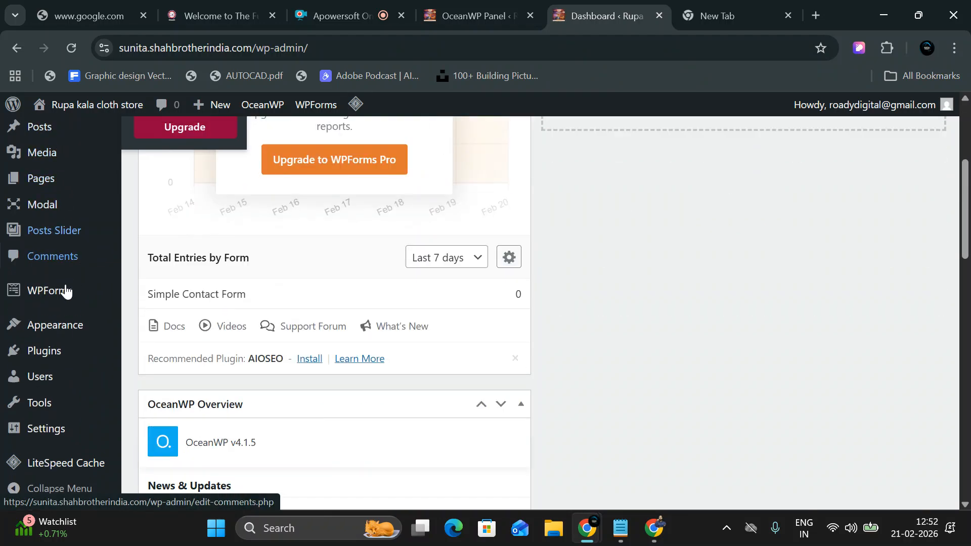
pyautogui.moveTo(72, 332)
pyautogui.click(140, 416)
pyautogui.scroll(-3, 478, 347)
pyautogui.scroll(2, 482, 348)
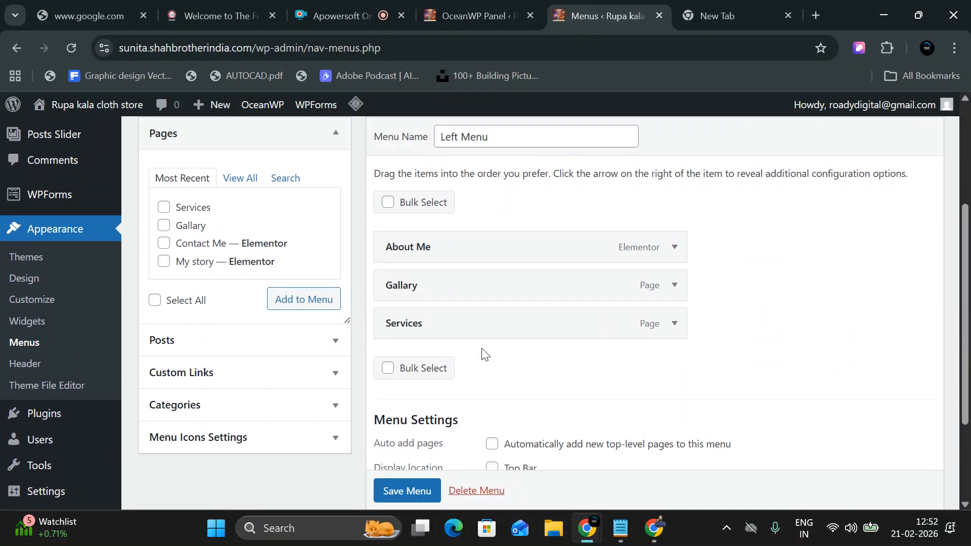
pyautogui.moveTo(497, 242); pyautogui.dragTo(416, 232)
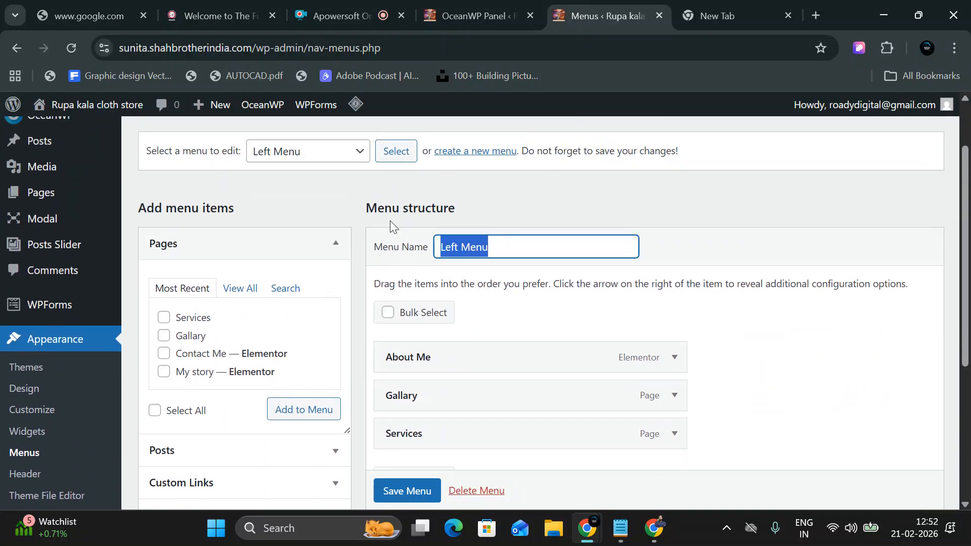
pyautogui.press('BackSpace')
pyautogui.write('main ')
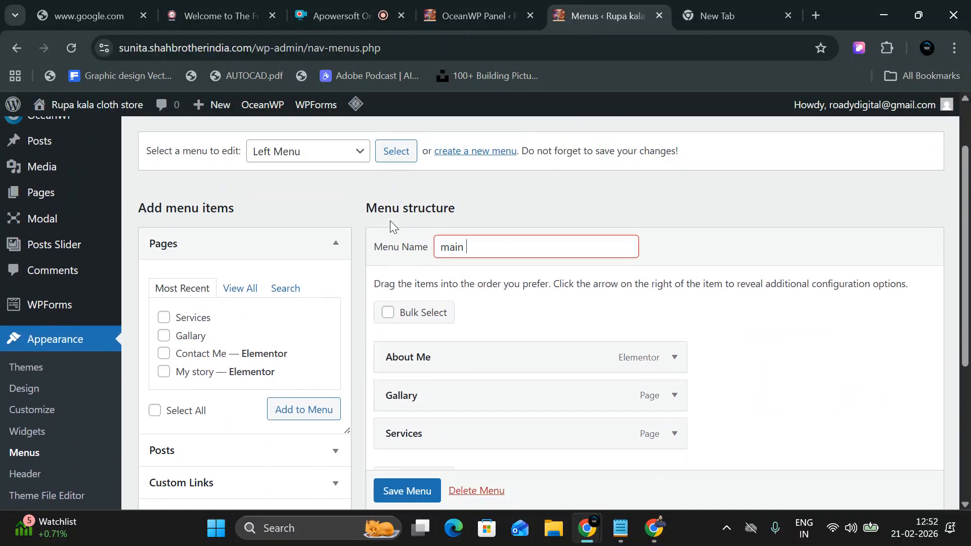
pyautogui.write('menu')
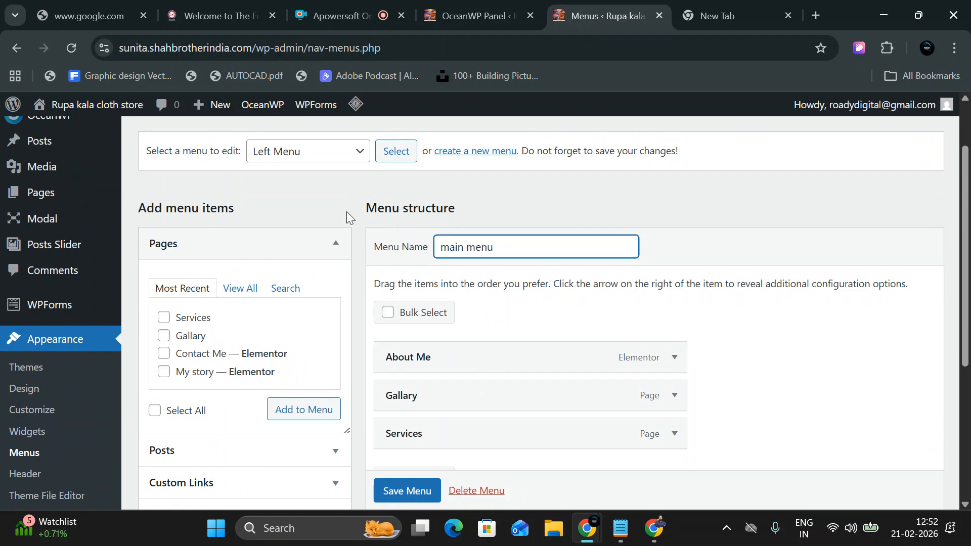
pyautogui.scroll(-3, 570, 467)
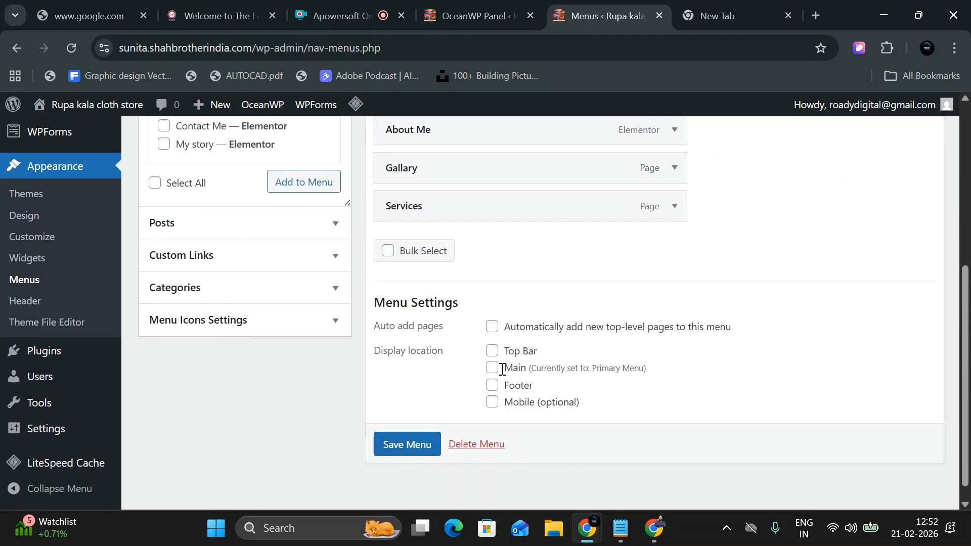
pyautogui.click(400, 445)
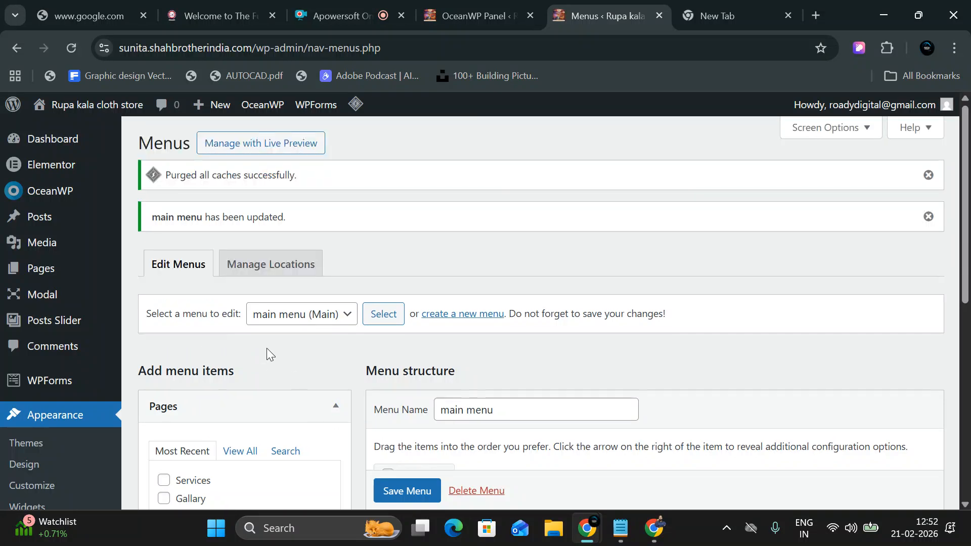
# Load main menu in the menu editor and list all pages available to add.
pyautogui.click(294, 315)
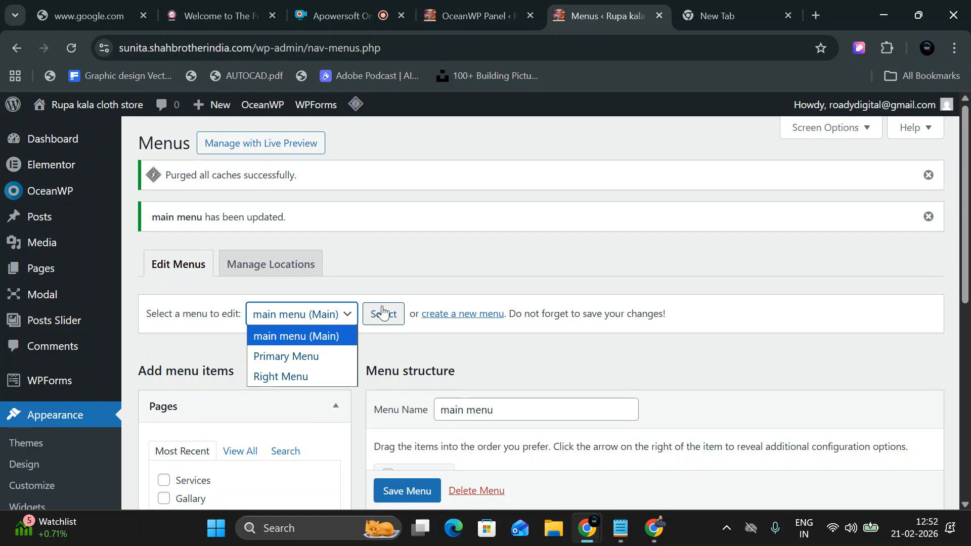
pyautogui.click(382, 312)
pyautogui.click(382, 312)
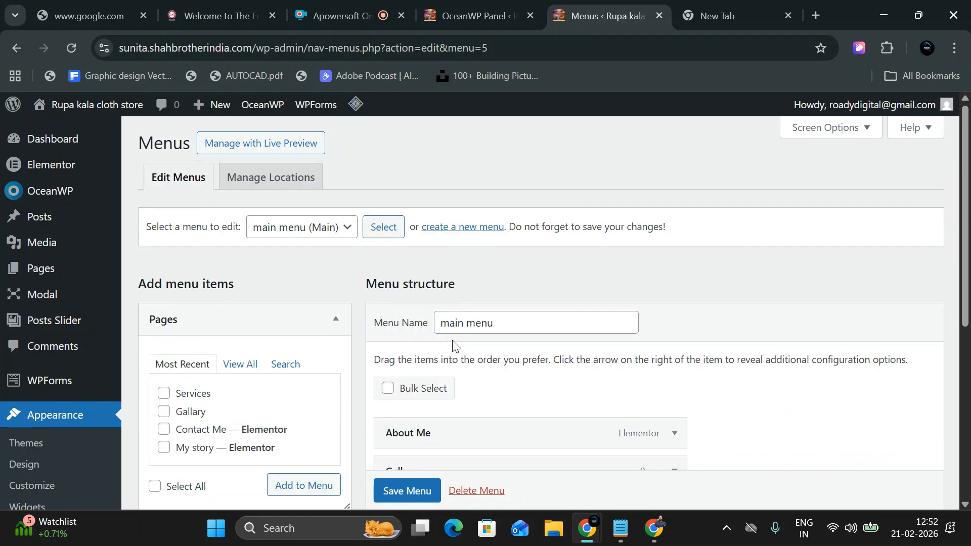
pyautogui.scroll(-3, 453, 346)
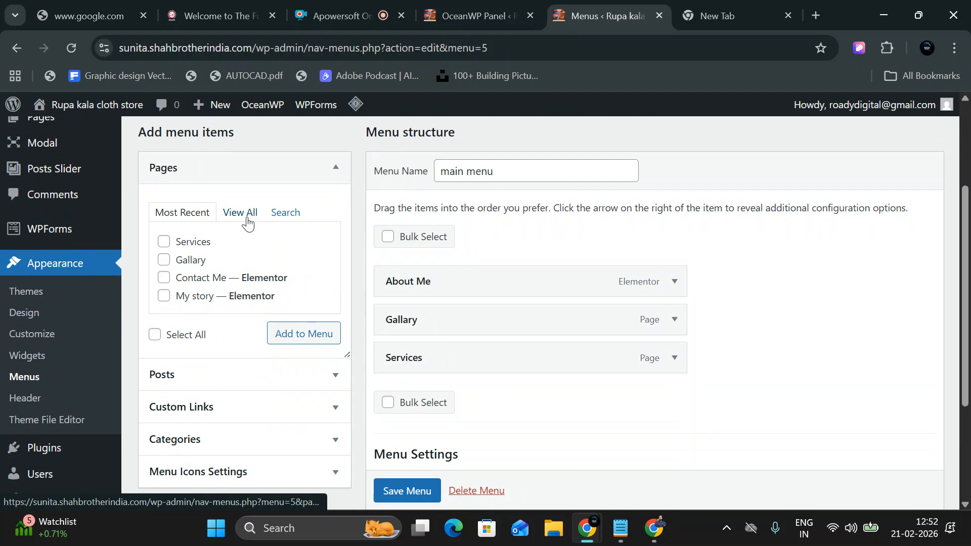
pyautogui.click(247, 222)
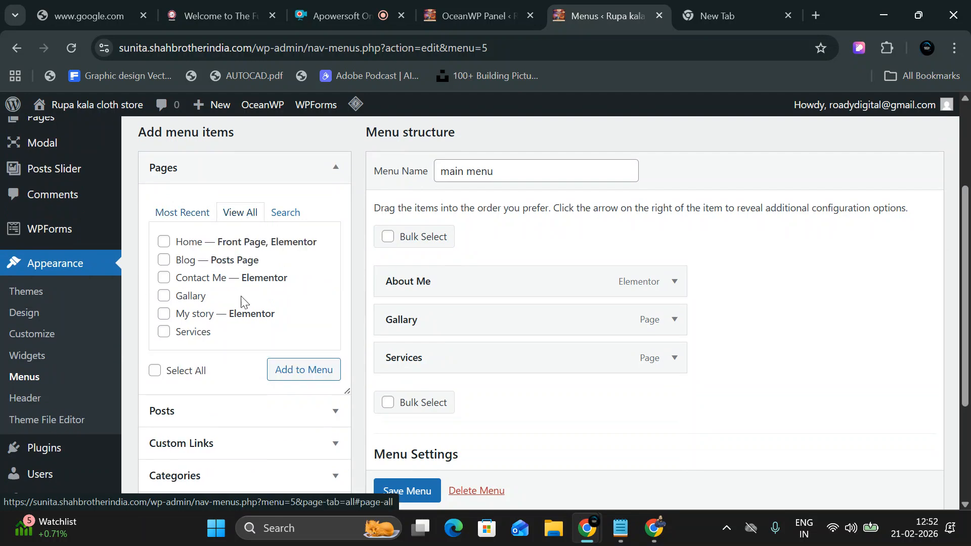
pyautogui.scroll(-3, 461, 354)
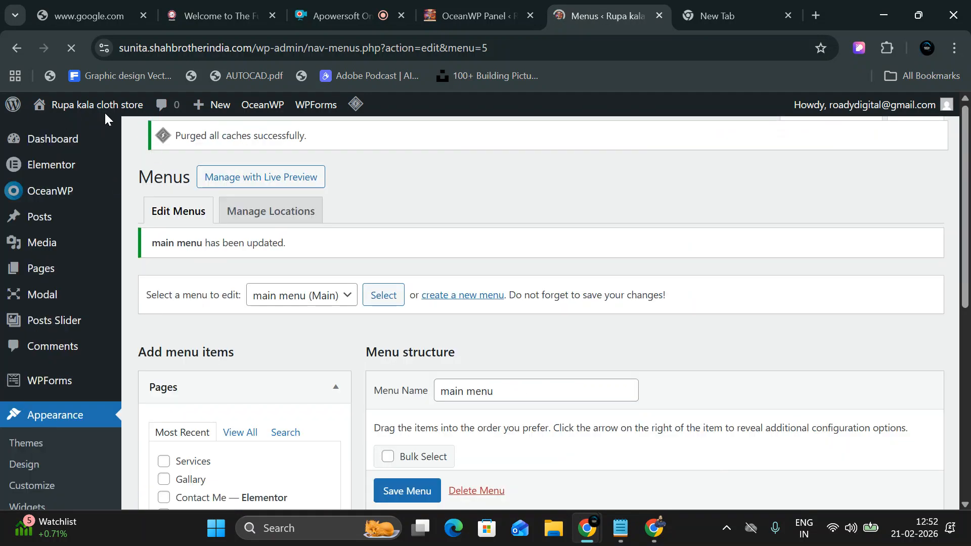
pyautogui.moveTo(93, 109)
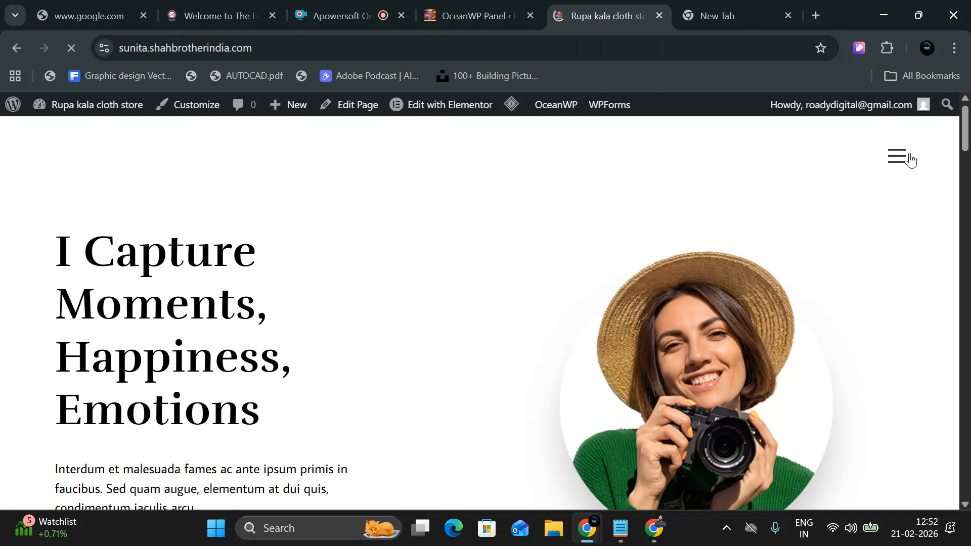
pyautogui.click(910, 162)
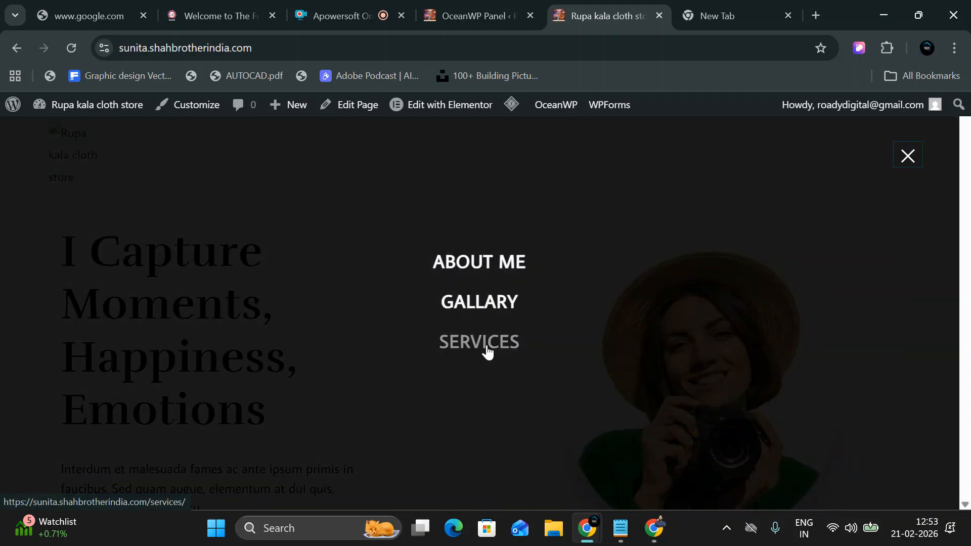
pyautogui.click(908, 156)
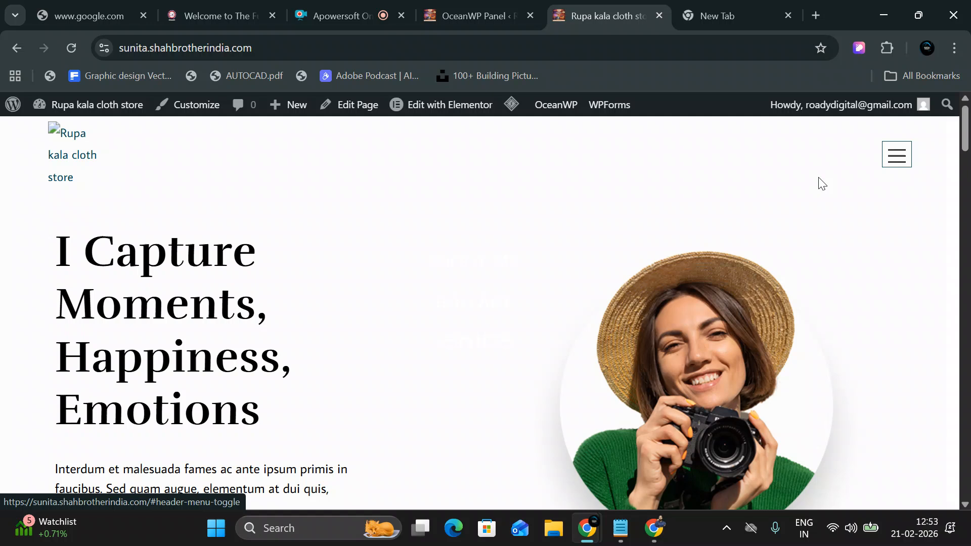